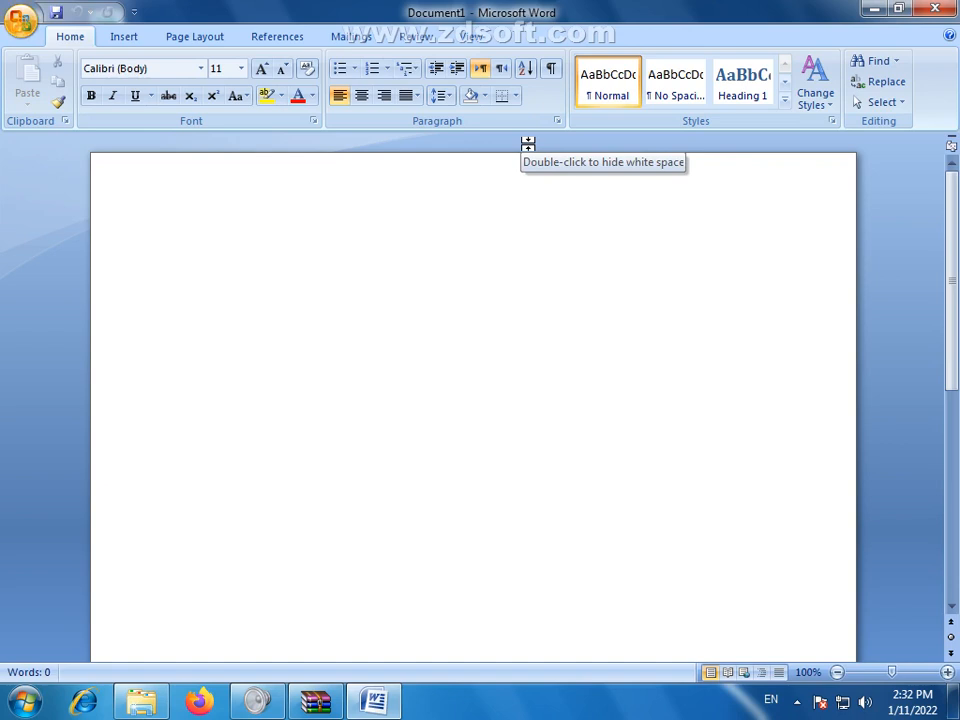
{"action": "left_click", "coordinate": [124, 38]}
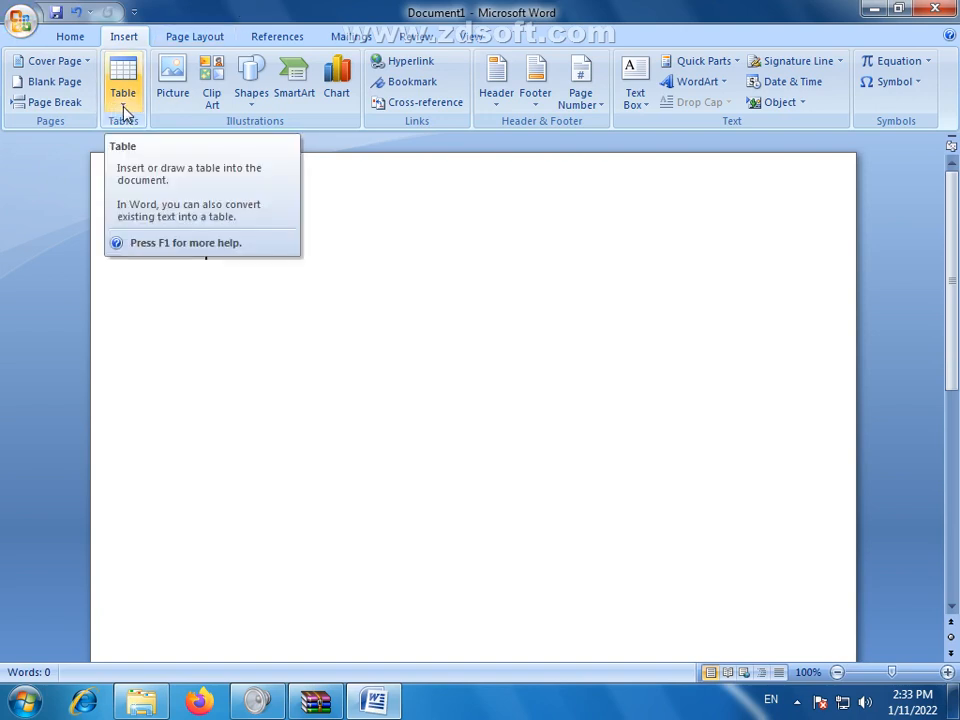
{"action": "left_click", "coordinate": [123, 106]}
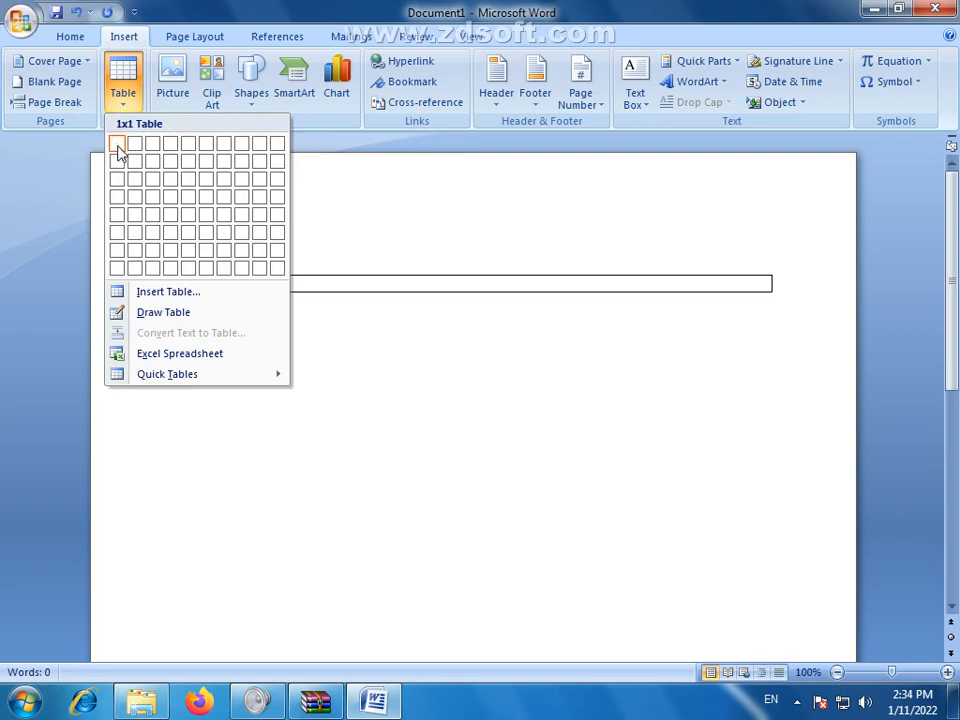
{"action": "left_click", "coordinate": [306, 261]}
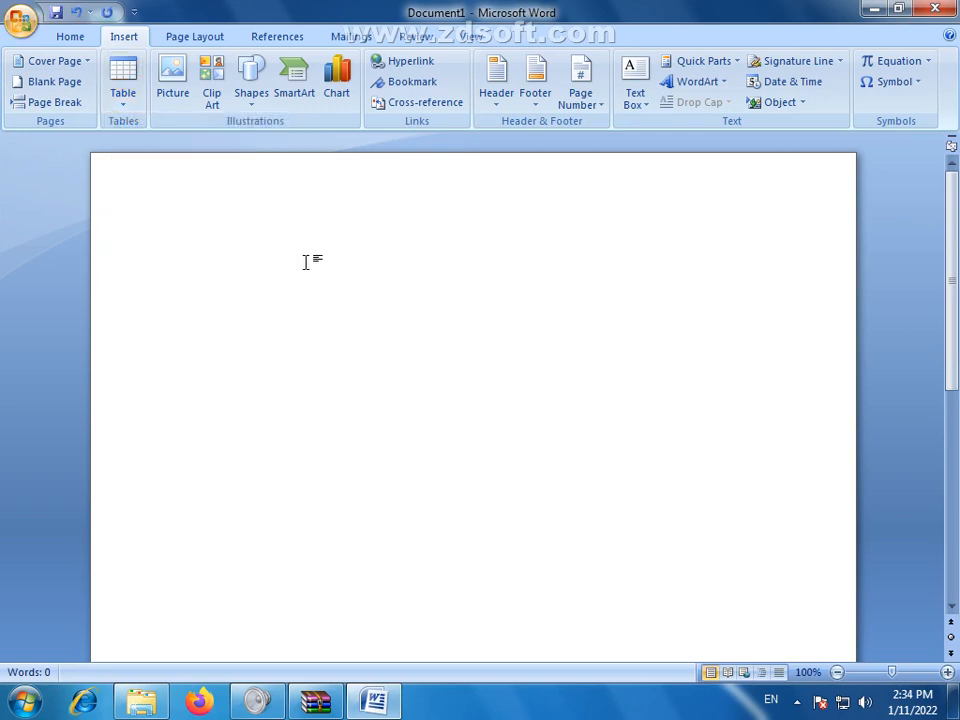
Generate sample text of two paragraphs with five sentences each using =rand(2,5).
{"action": "type", "text": "=rand"}
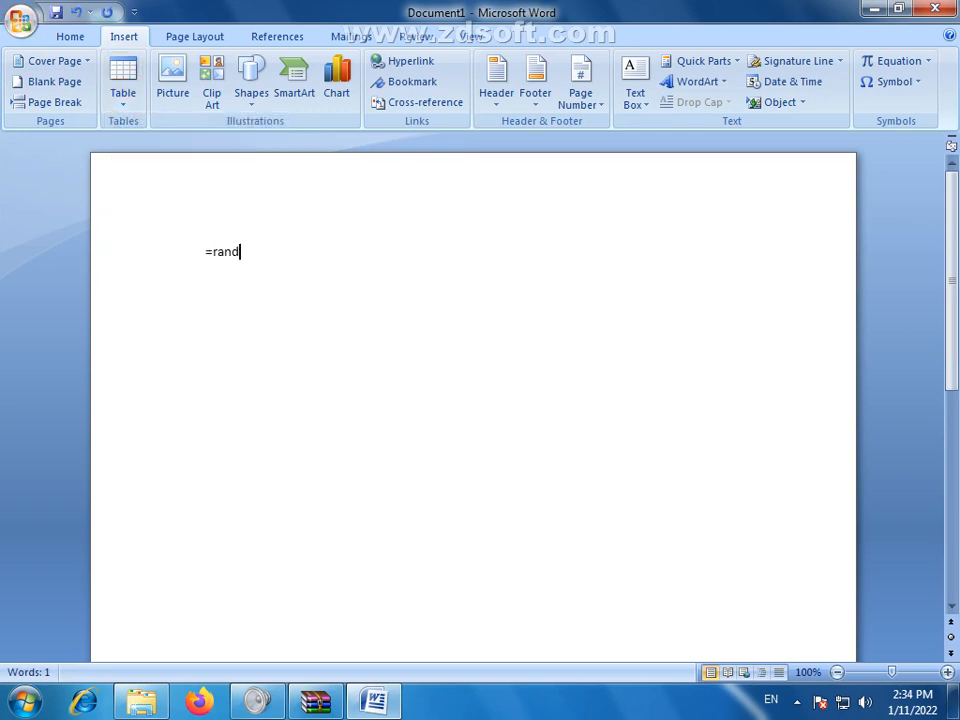
{"action": "type", "text": "(2,5"}
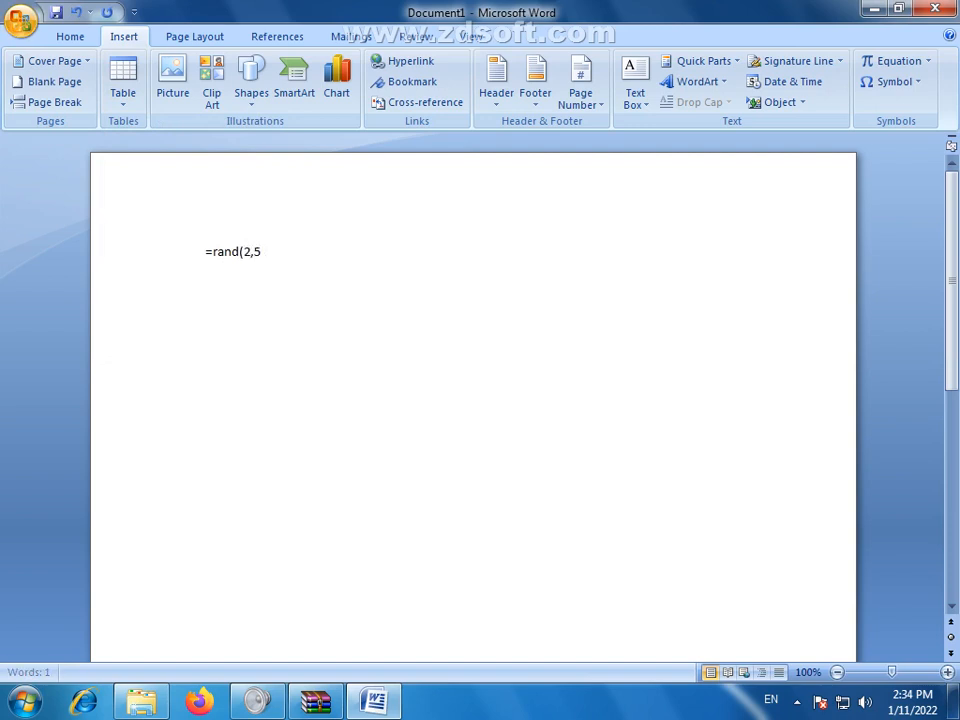
{"action": "type", "text": ")"}
{"action": "key", "text": "Return"}
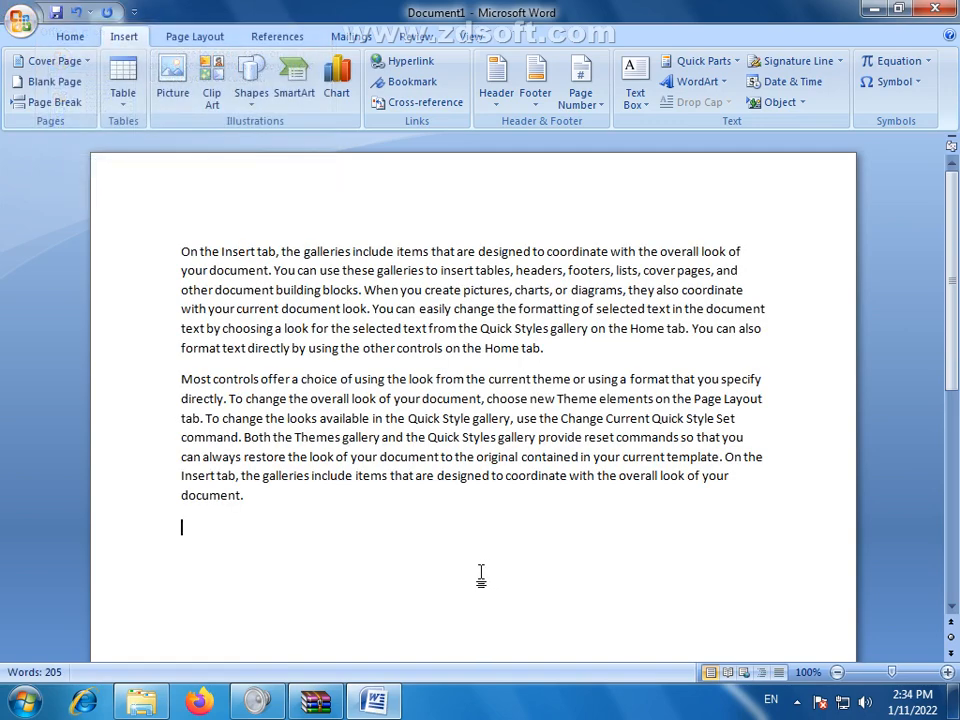
Increase the font size of the whole document's text to 12.
{"action": "key", "text": "ctrl+a"}
{"action": "left_click", "coordinate": [72, 40]}
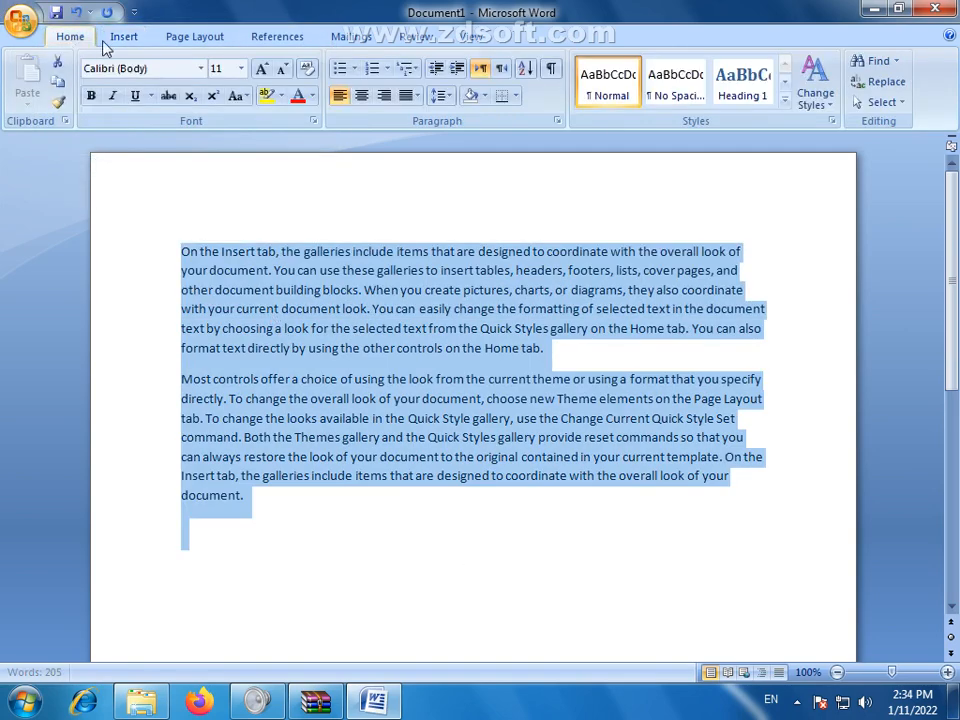
{"action": "left_click", "coordinate": [261, 68]}
{"action": "left_click", "coordinate": [441, 433]}
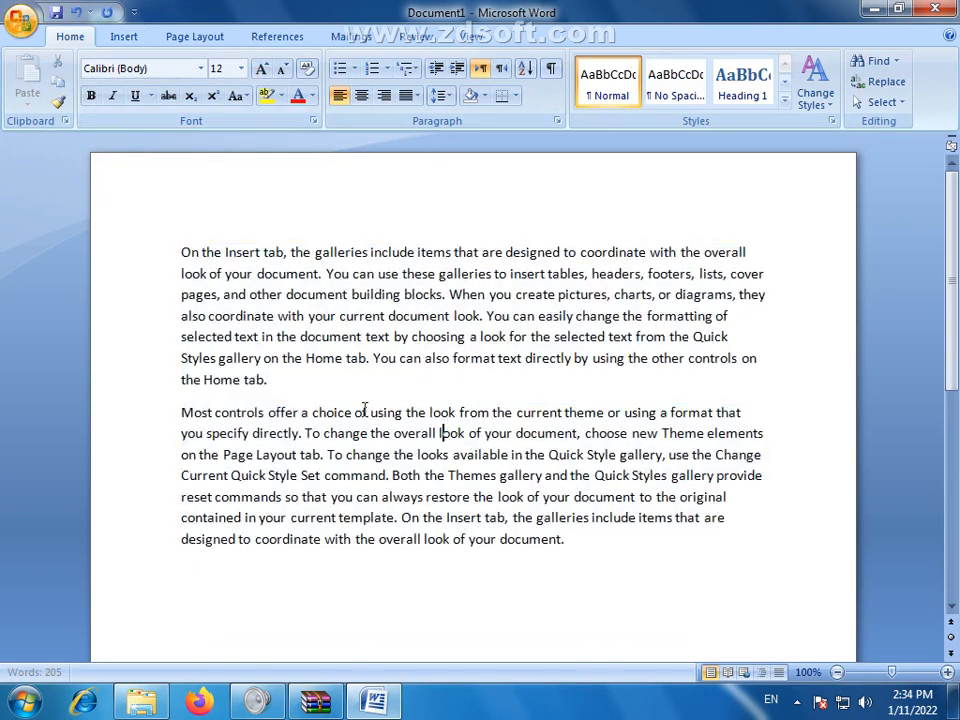
Insert a table with four columns and three rows on a new line between the two paragraphs.
{"action": "left_click", "coordinate": [304, 379]}
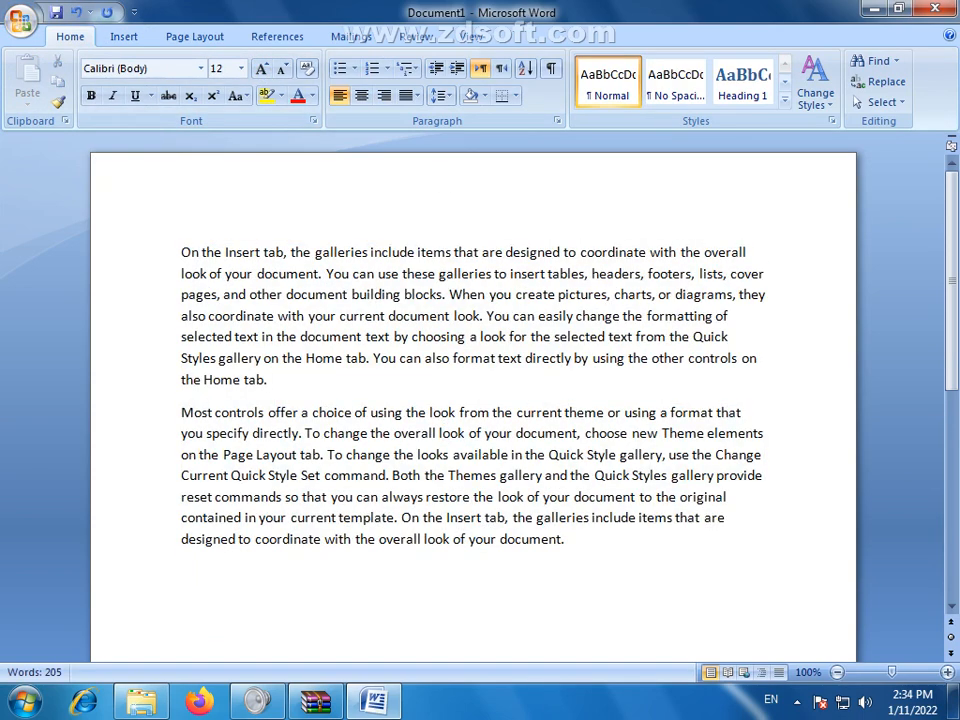
{"action": "key", "text": "Return"}
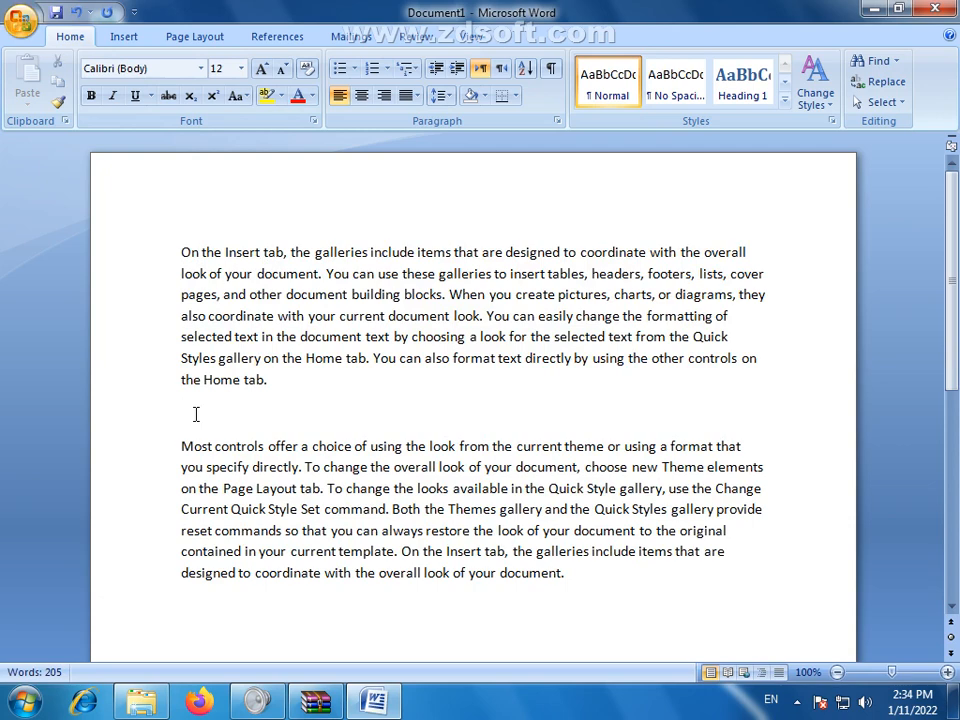
{"action": "left_click", "coordinate": [125, 38]}
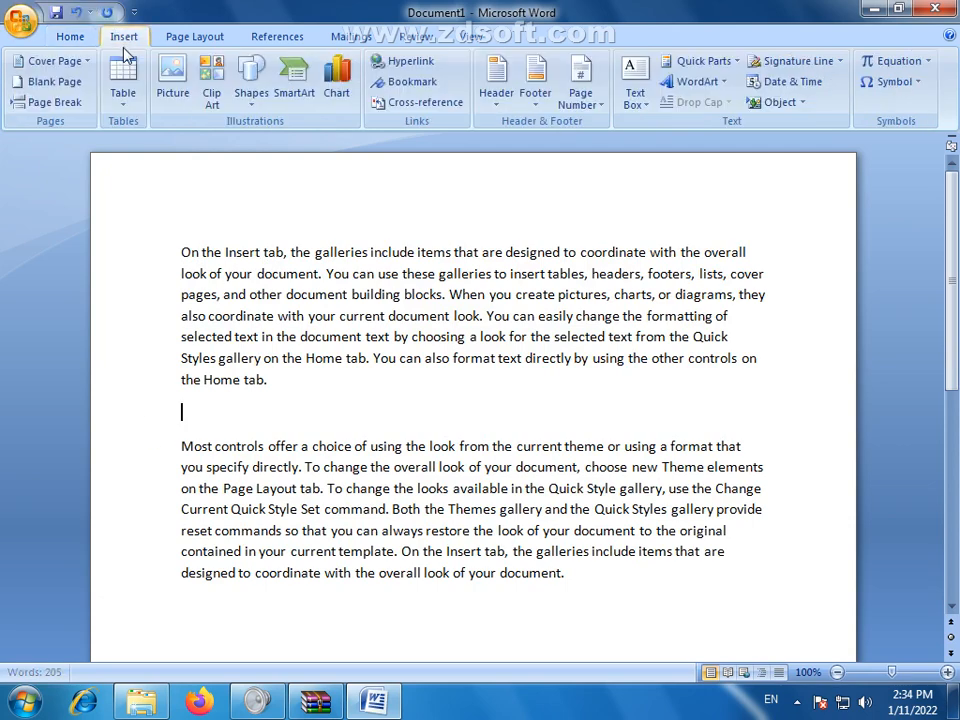
{"action": "left_click", "coordinate": [125, 112]}
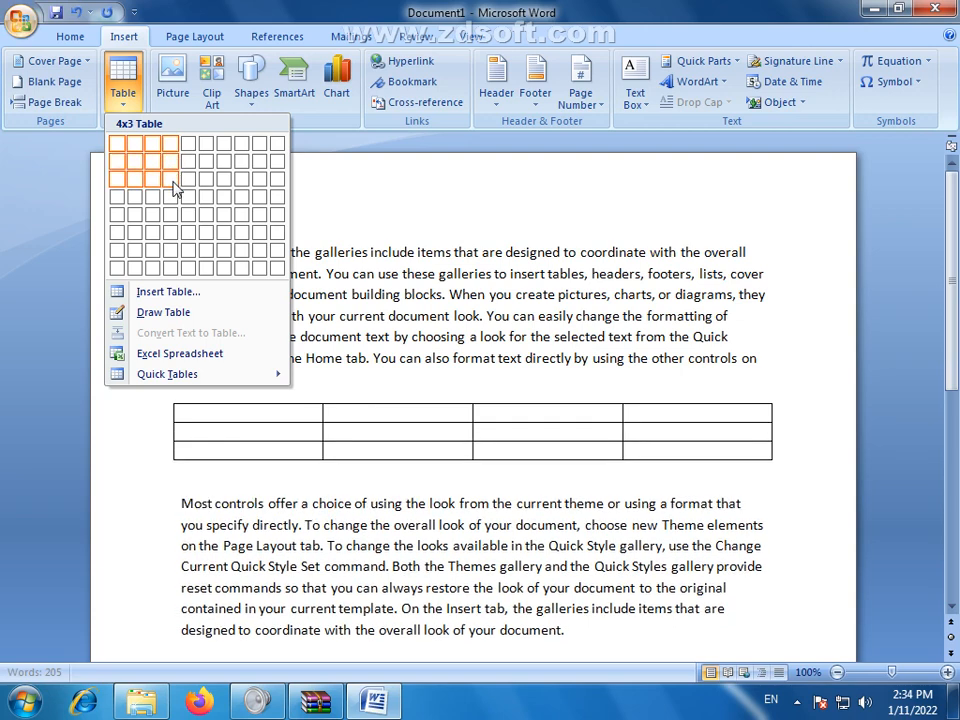
{"action": "left_click", "coordinate": [173, 185]}
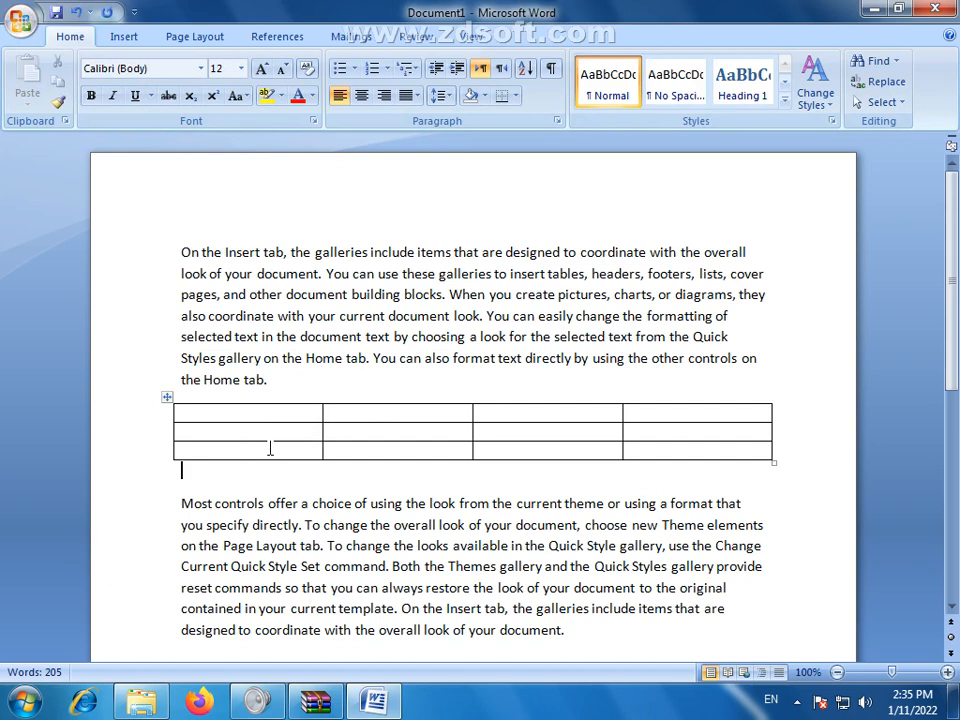
Highlight the table's fourth column and its second column in turn to point out what a column is.
{"action": "left_click_drag", "start_coordinate": [692, 411], "coordinate": [695, 449]}
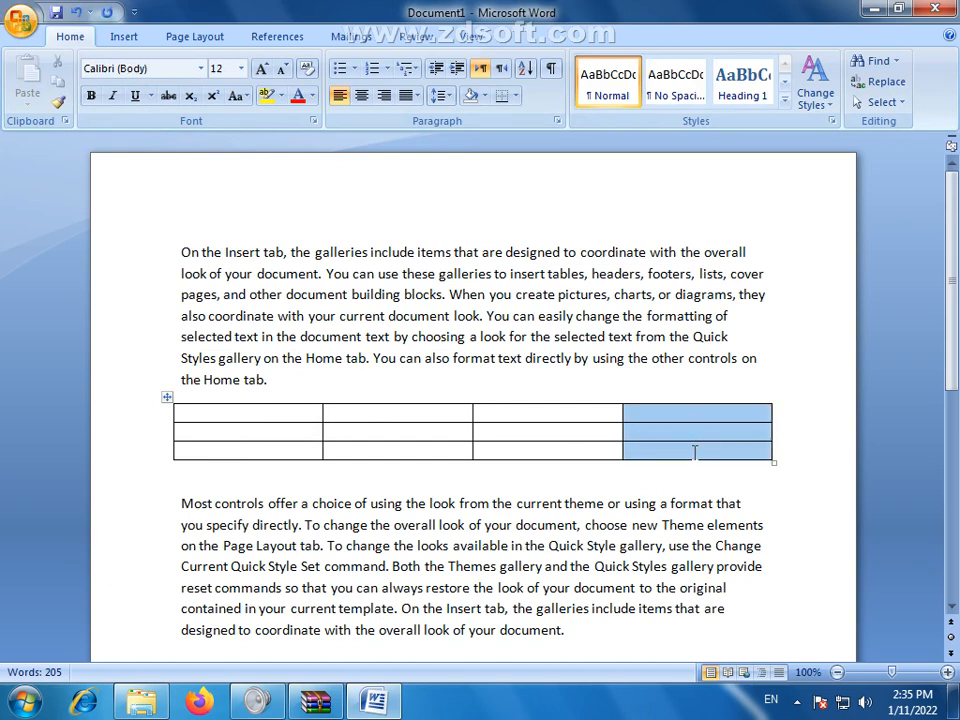
{"action": "left_click", "coordinate": [406, 409]}
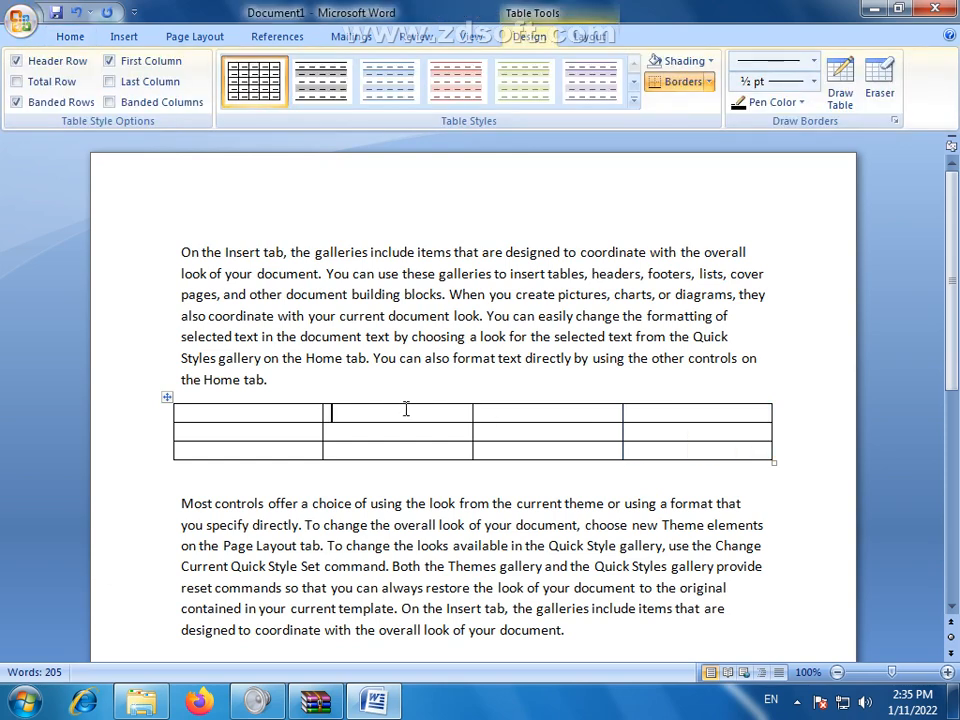
{"action": "left_click_drag", "start_coordinate": [403, 416], "coordinate": [398, 451]}
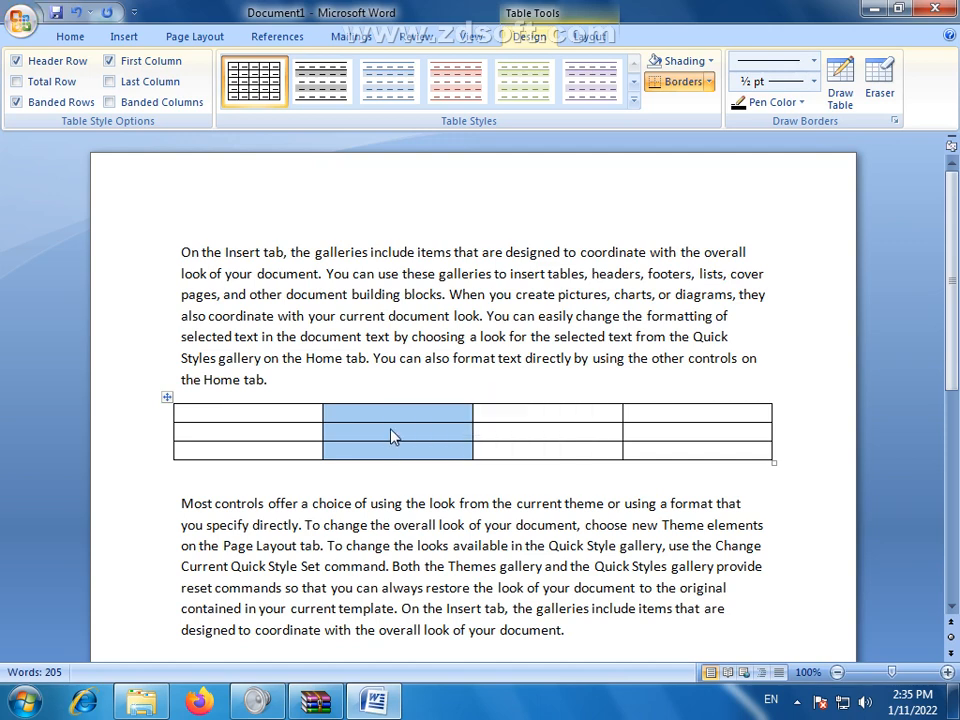
{"action": "left_click", "coordinate": [390, 434]}
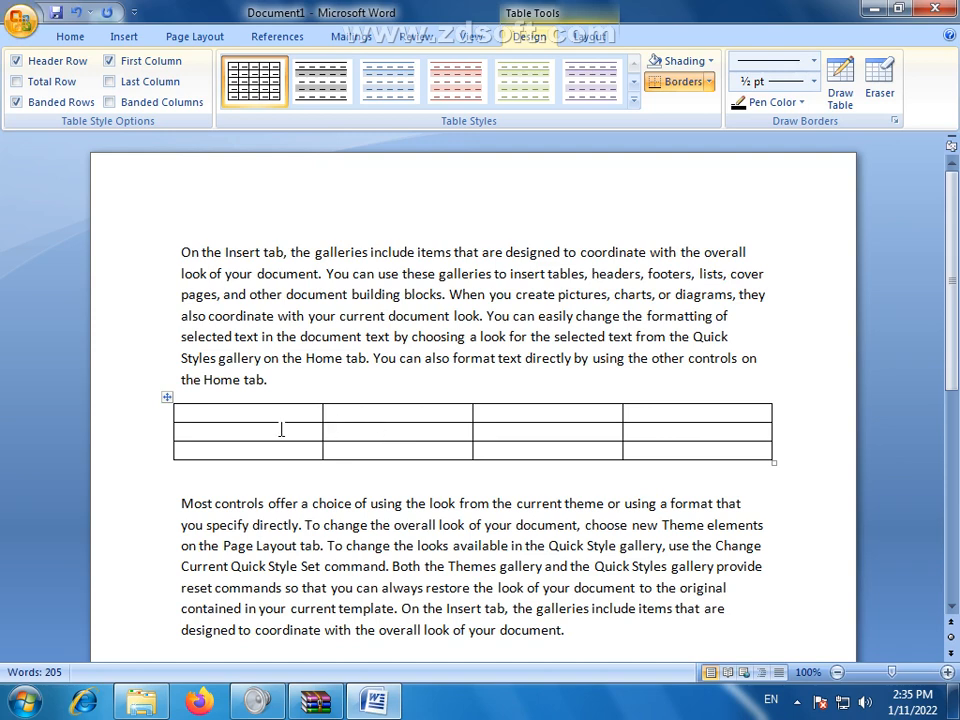
Highlight the table's second row across all four cells to point out what a row is, and clear the selection.
{"action": "left_click_drag", "start_coordinate": [279, 431], "coordinate": [693, 440]}
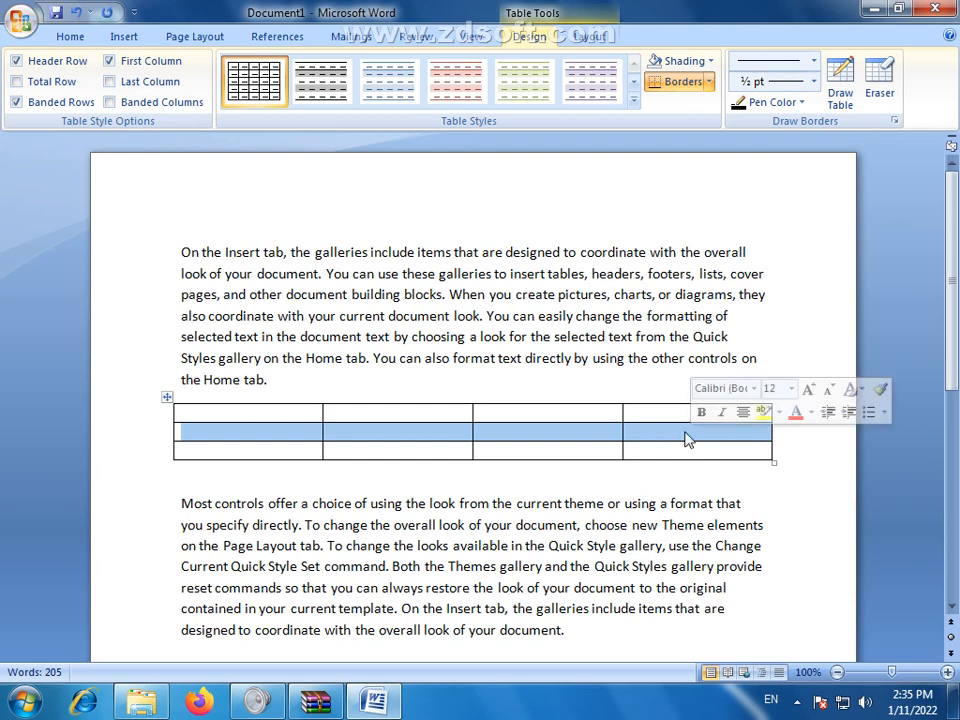
{"action": "left_click", "coordinate": [568, 434]}
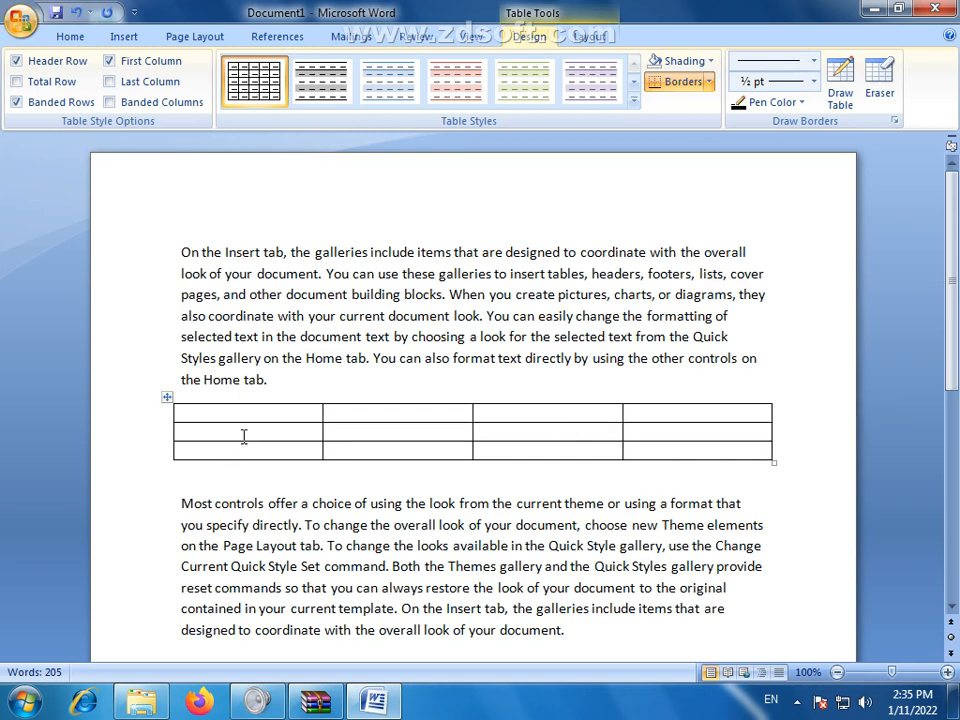
{"action": "left_click_drag", "start_coordinate": [255, 436], "coordinate": [753, 430]}
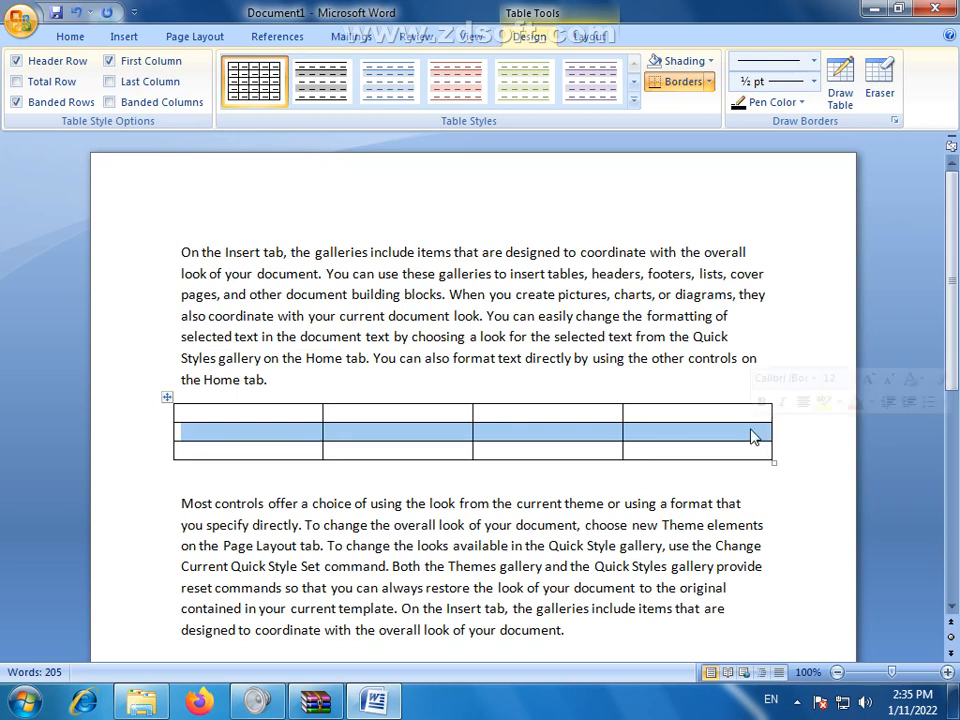
{"action": "left_click", "coordinate": [263, 409]}
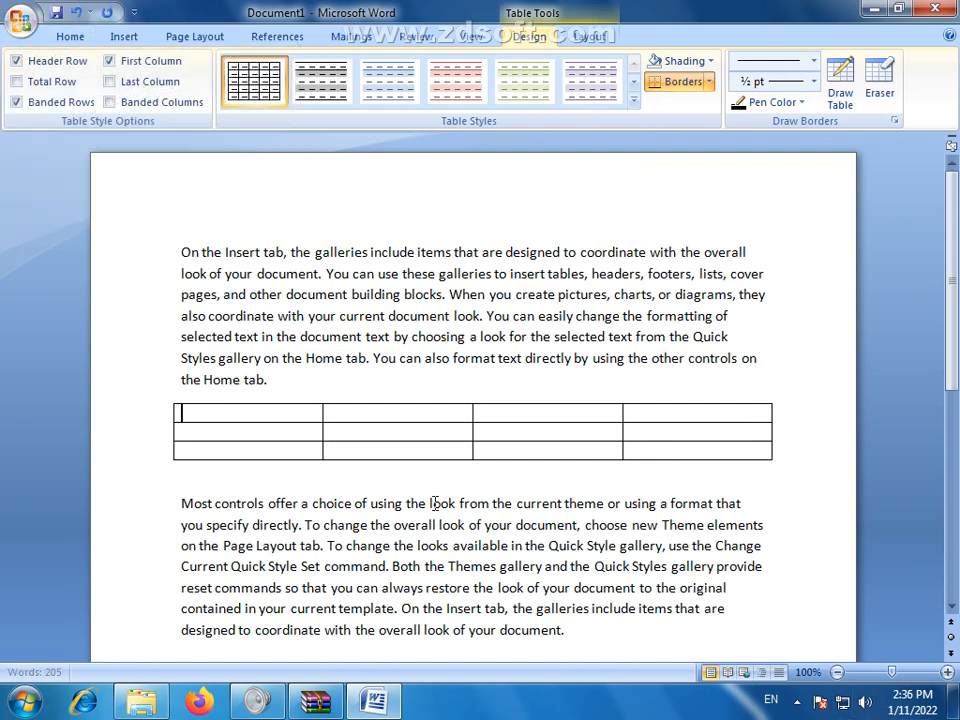
Increase the font size of the whole document, including the table, to 14.
{"action": "key", "text": "ctrl+a"}
{"action": "left_click", "coordinate": [263, 70]}
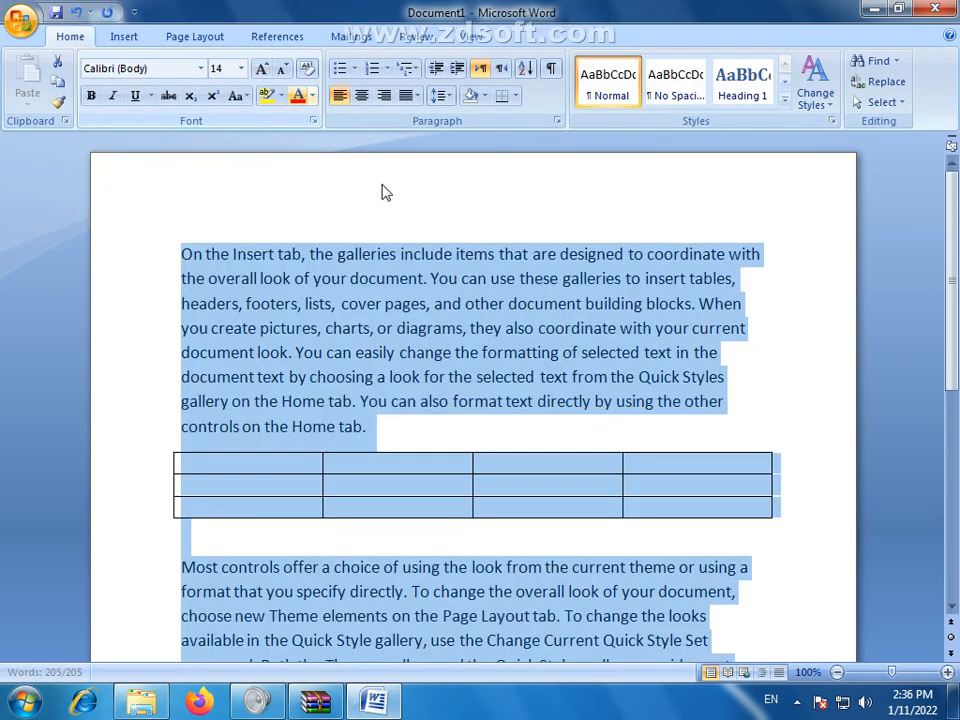
{"action": "left_click", "coordinate": [375, 490]}
{"action": "scroll", "coordinate": [955, 345], "scroll_direction": "down", "scroll_amount": 1}
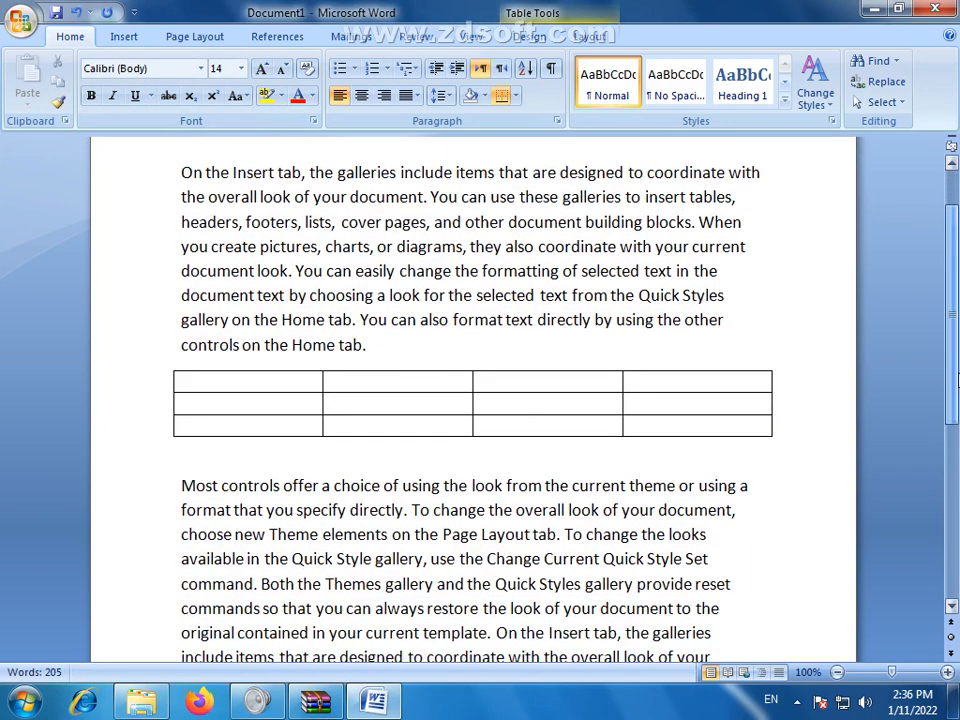
Number the three rows in the table's first column 1, 2 and 3.
{"action": "left_click", "coordinate": [242, 378]}
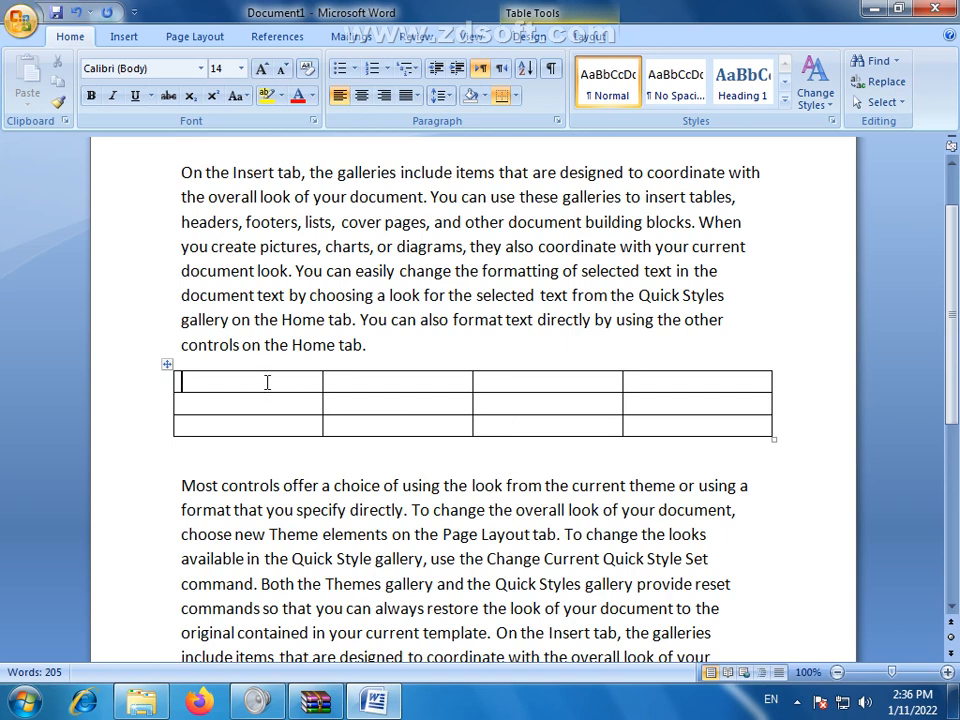
{"action": "type", "text": "1"}
{"action": "key", "text": "Down"}
{"action": "type", "text": "2"}
{"action": "key", "text": "Down"}
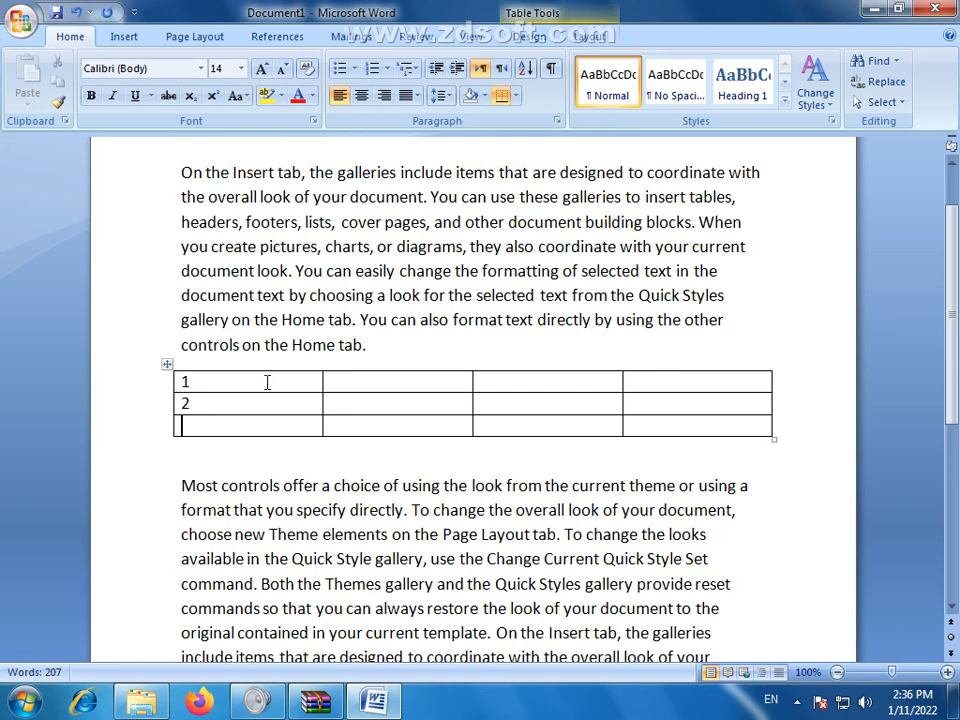
{"action": "type", "text": "3"}
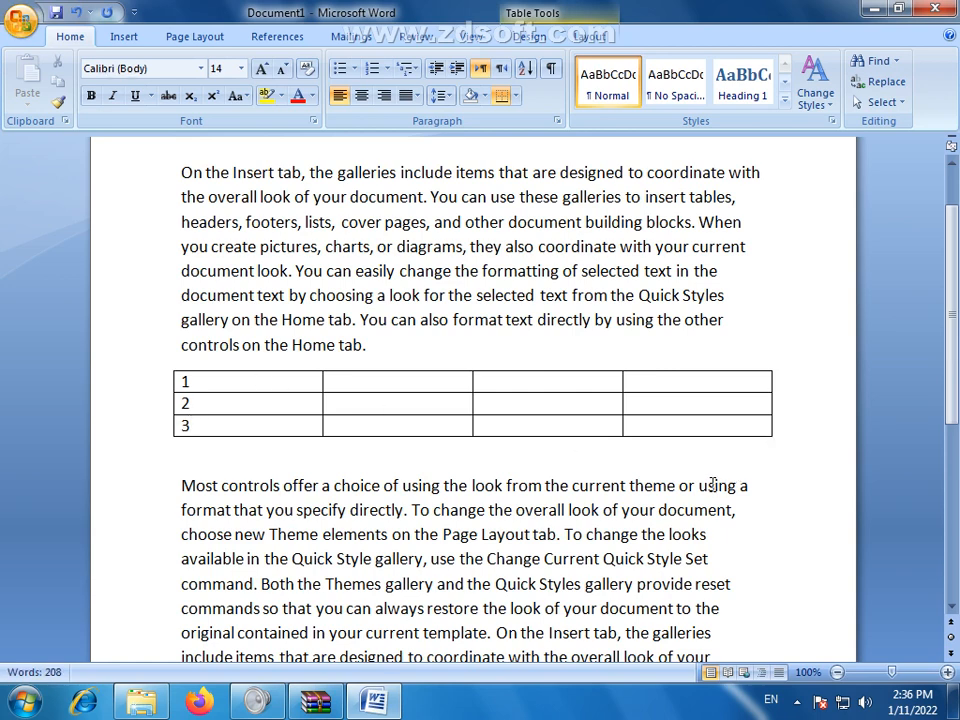
Highlight the table's first row, its first cell and the number 1 in that cell in turn.
{"action": "left_click", "coordinate": [375, 381]}
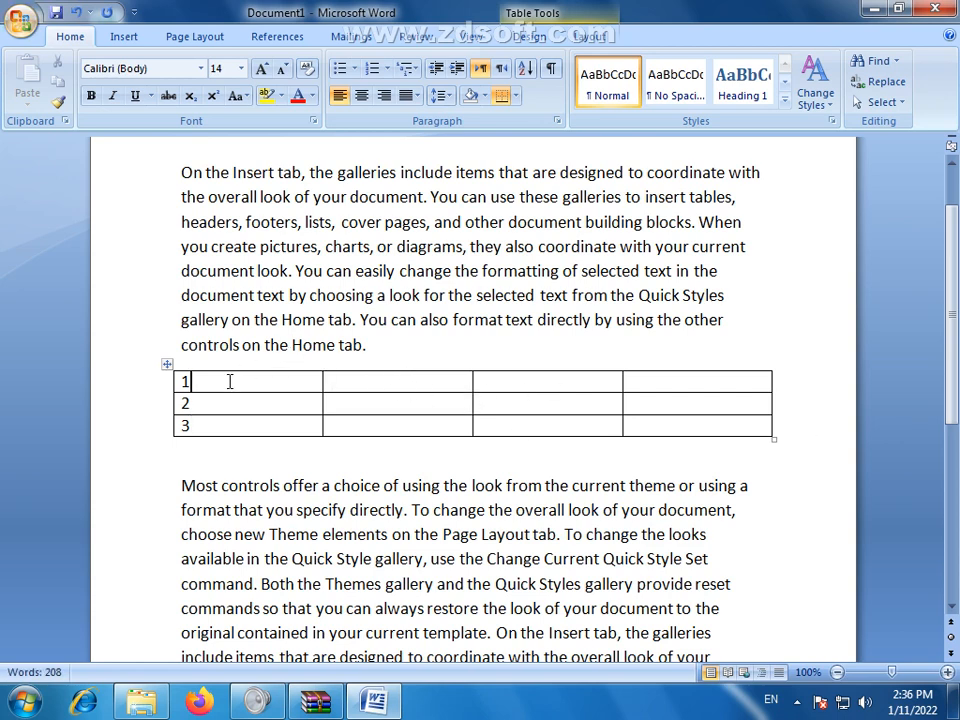
{"action": "left_click_drag", "start_coordinate": [263, 382], "coordinate": [712, 381]}
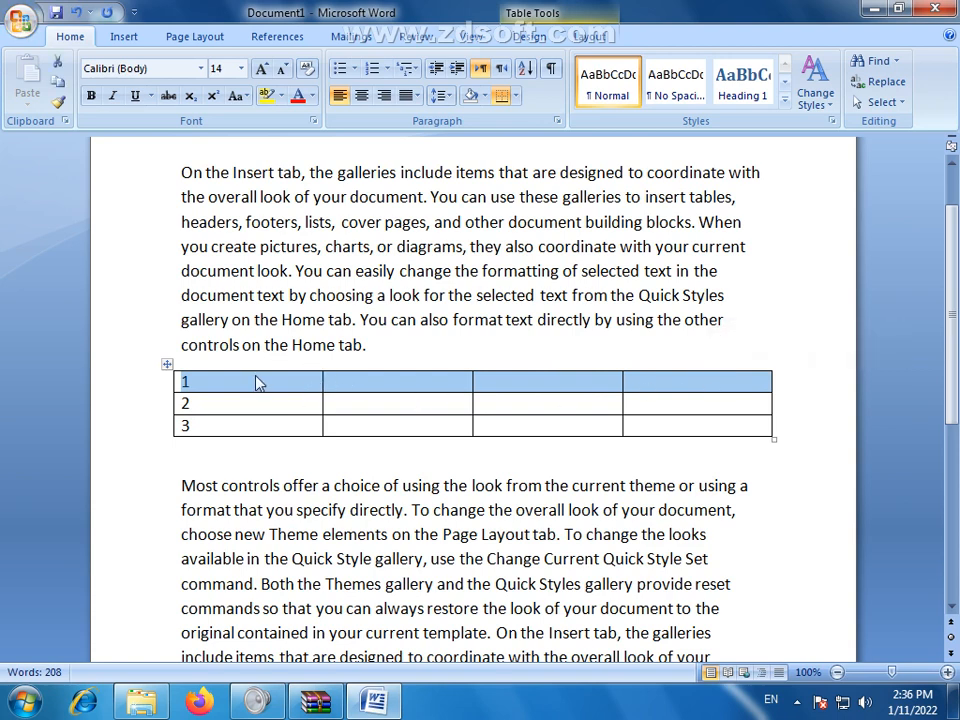
{"action": "left_click", "coordinate": [229, 381]}
{"action": "left_click", "coordinate": [176, 383]}
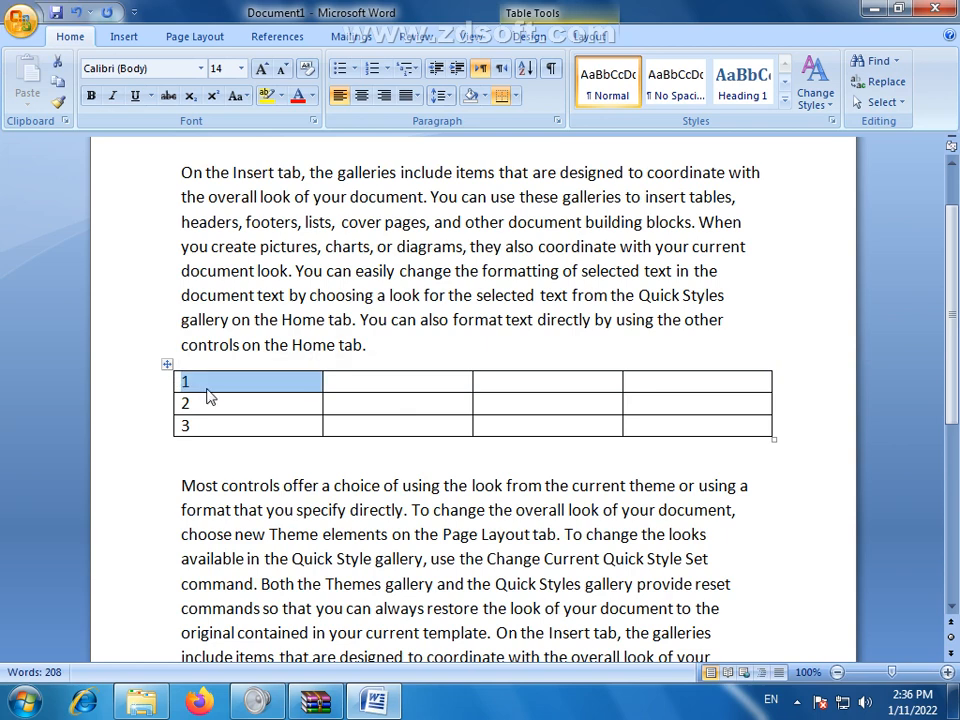
{"action": "left_click", "coordinate": [195, 383]}
{"action": "left_click_drag", "start_coordinate": [193, 382], "coordinate": [183, 385]}
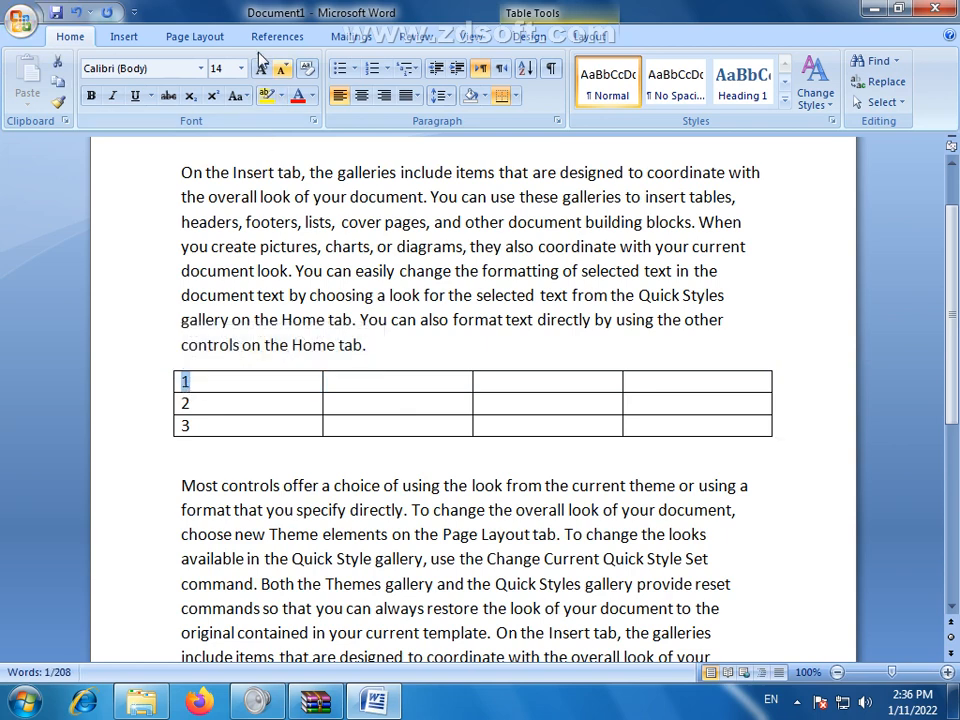
{"action": "left_click", "coordinate": [223, 426]}
Increase the font size of all cells in the table to 28.
{"action": "left_click_drag", "start_coordinate": [185, 380], "coordinate": [675, 420]}
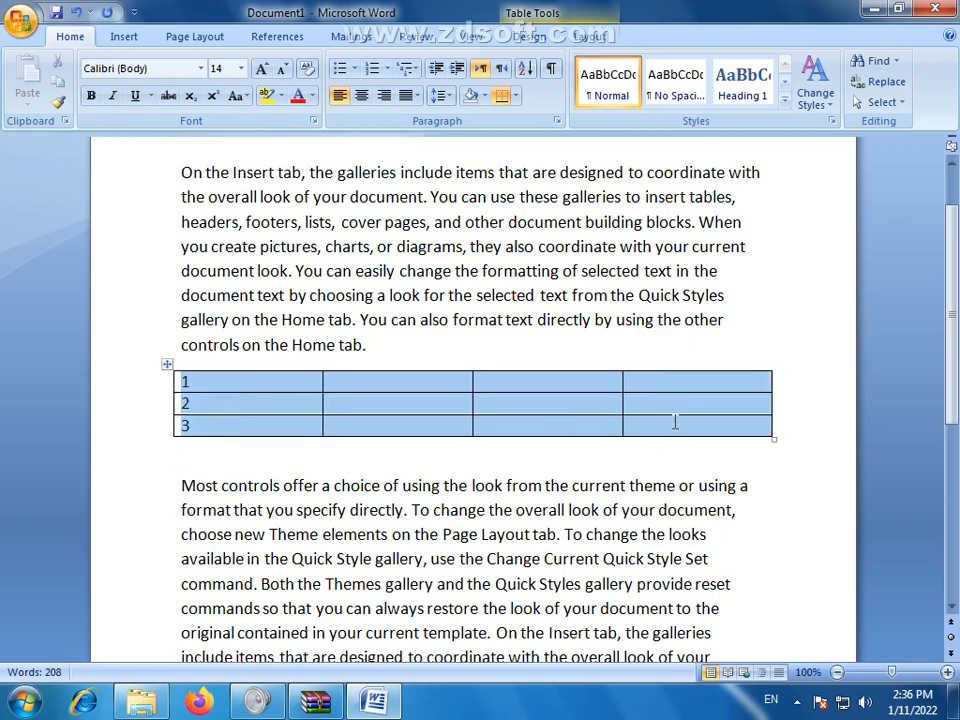
{"action": "left_click", "coordinate": [261, 70]}
{"action": "left_click", "coordinate": [261, 70]}
{"action": "left_click", "coordinate": [261, 70]}
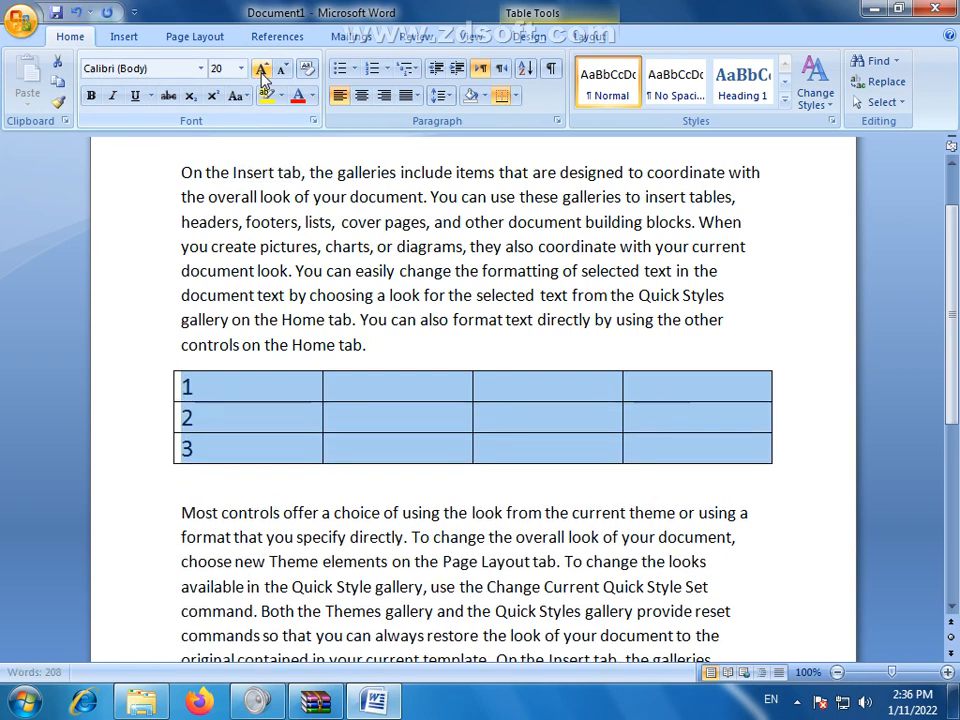
{"action": "left_click", "coordinate": [261, 70]}
{"action": "left_click", "coordinate": [261, 70]}
{"action": "left_click", "coordinate": [261, 72]}
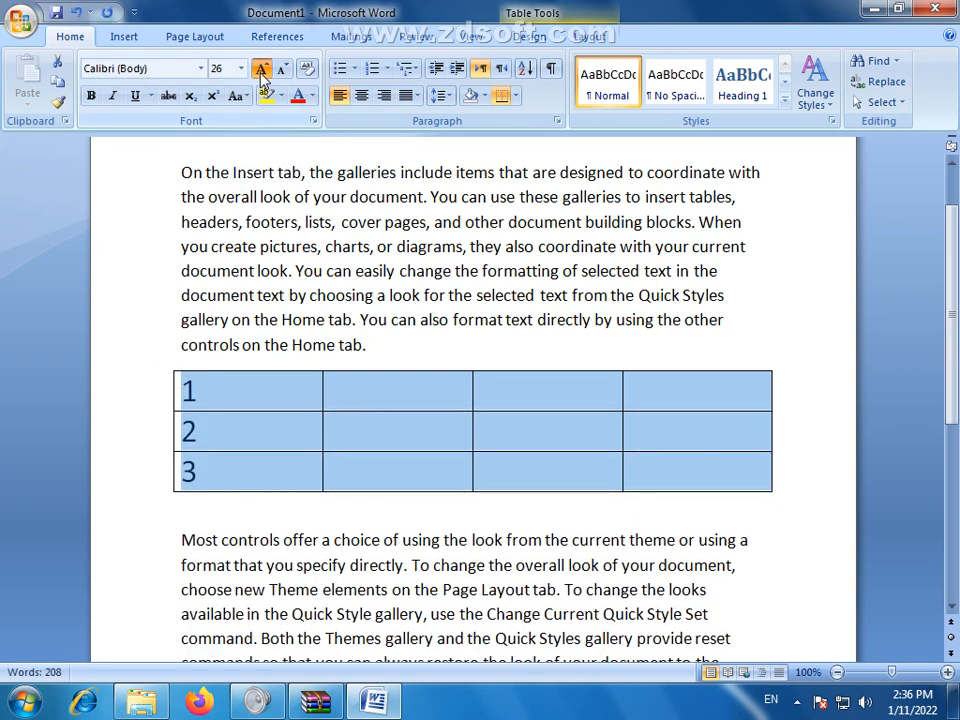
{"action": "left_click", "coordinate": [261, 72]}
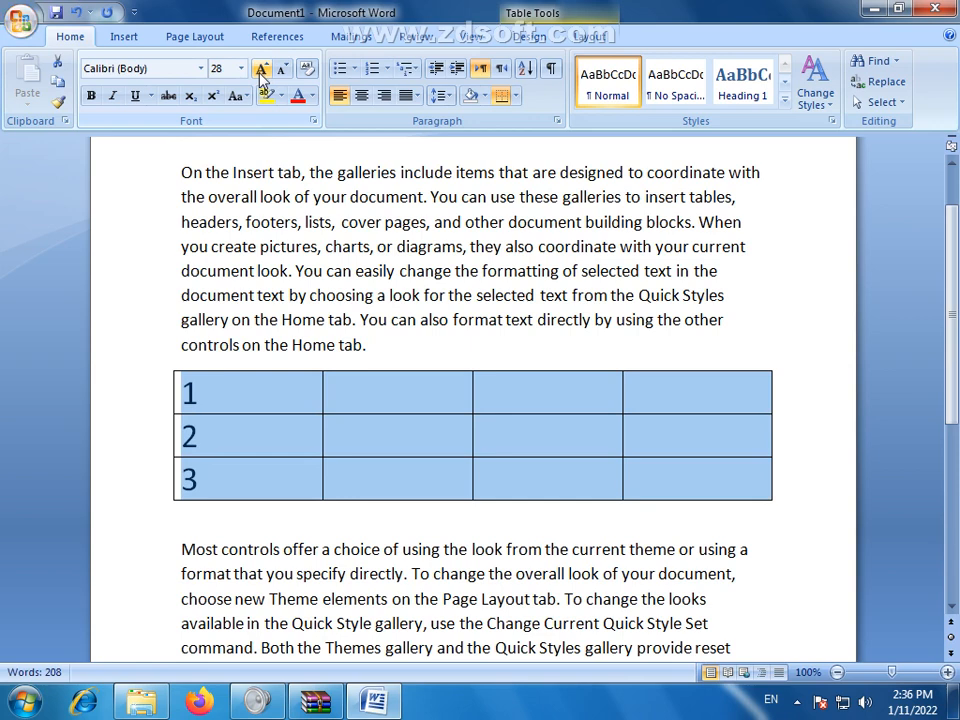
Highlight all four cells of the table's first row.
{"action": "left_click", "coordinate": [254, 490]}
{"action": "left_click_drag", "start_coordinate": [257, 399], "coordinate": [645, 397]}
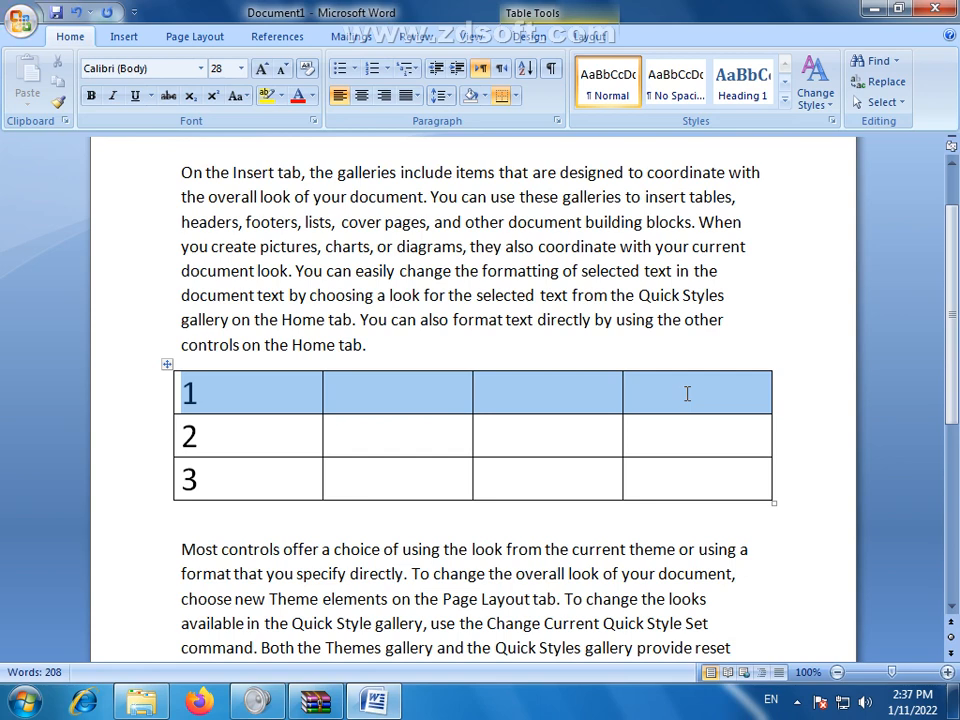
{"action": "left_click", "coordinate": [373, 486]}
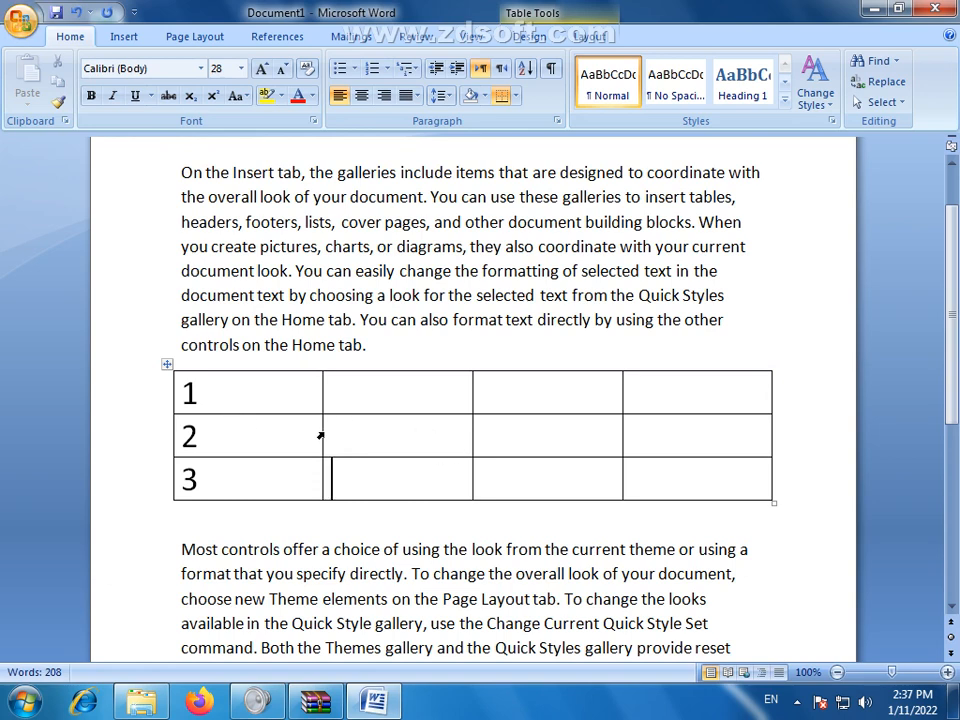
Narrow the table's first column, widen the second, and narrow the third and fourth columns.
{"action": "left_click_drag", "start_coordinate": [322, 433], "coordinate": [237, 431]}
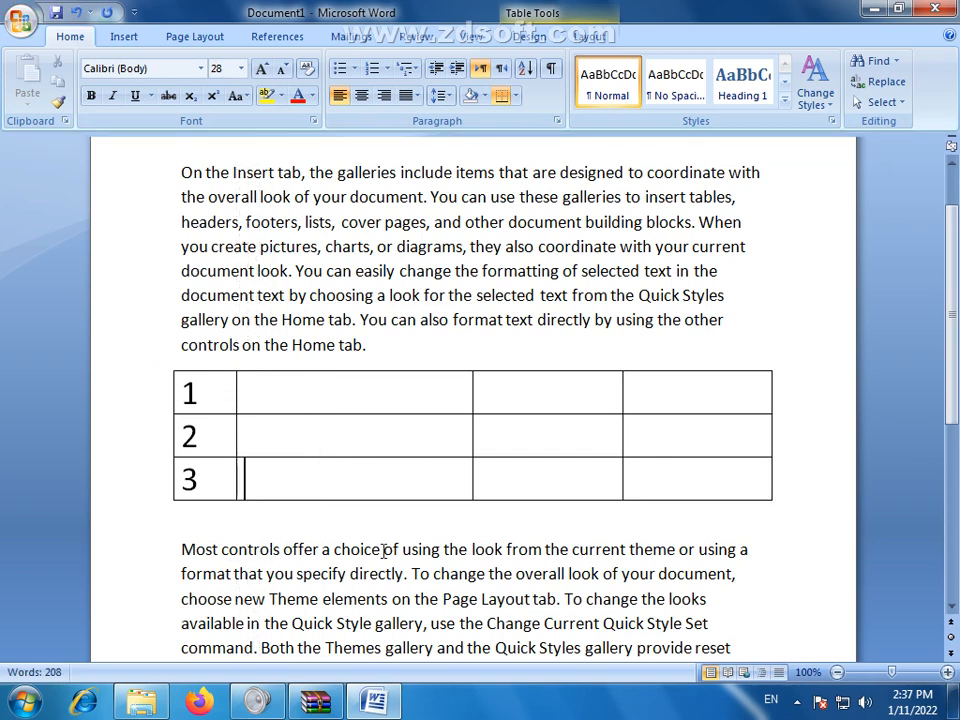
{"action": "left_click_drag", "start_coordinate": [472, 443], "coordinate": [557, 441]}
{"action": "left_click_drag", "start_coordinate": [622, 439], "coordinate": [681, 437]}
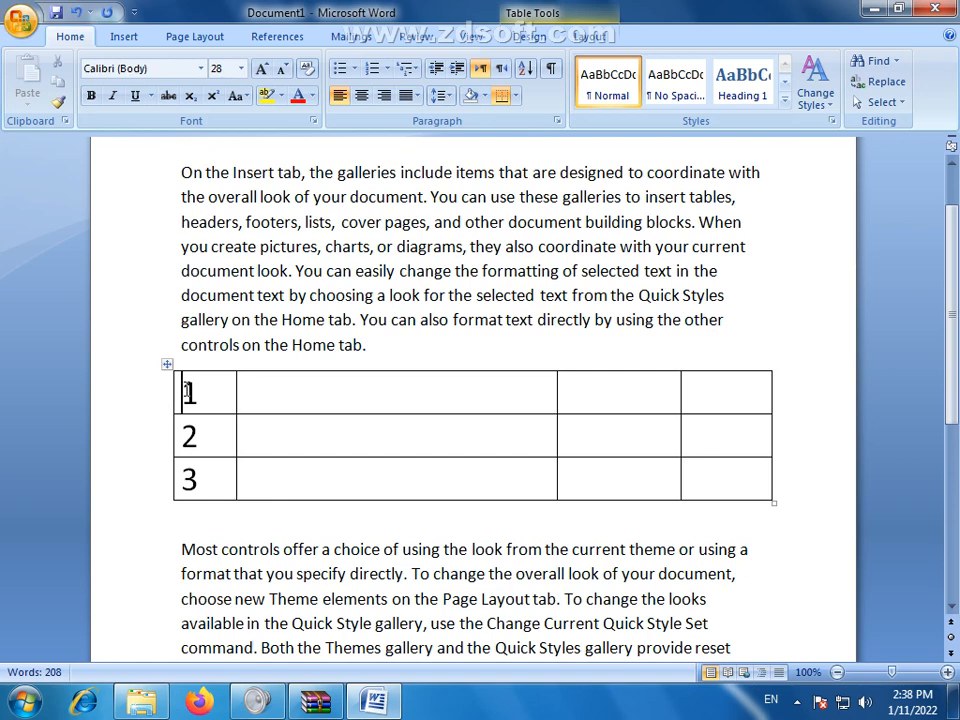
{"action": "left_click", "coordinate": [358, 388]}
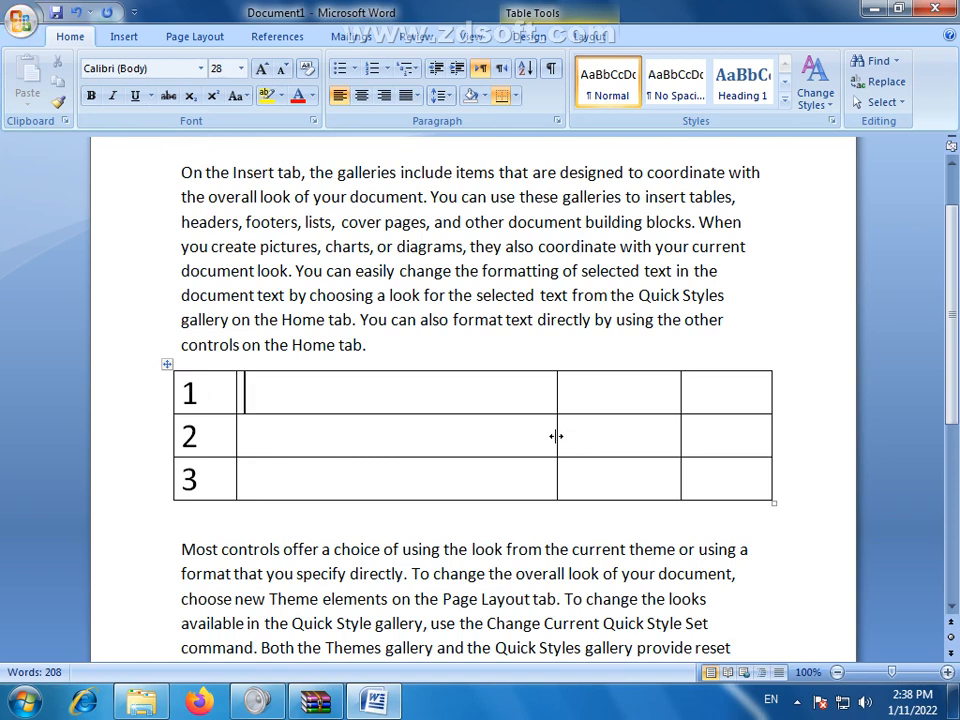
{"action": "left_click_drag", "start_coordinate": [556, 436], "coordinate": [575, 437]}
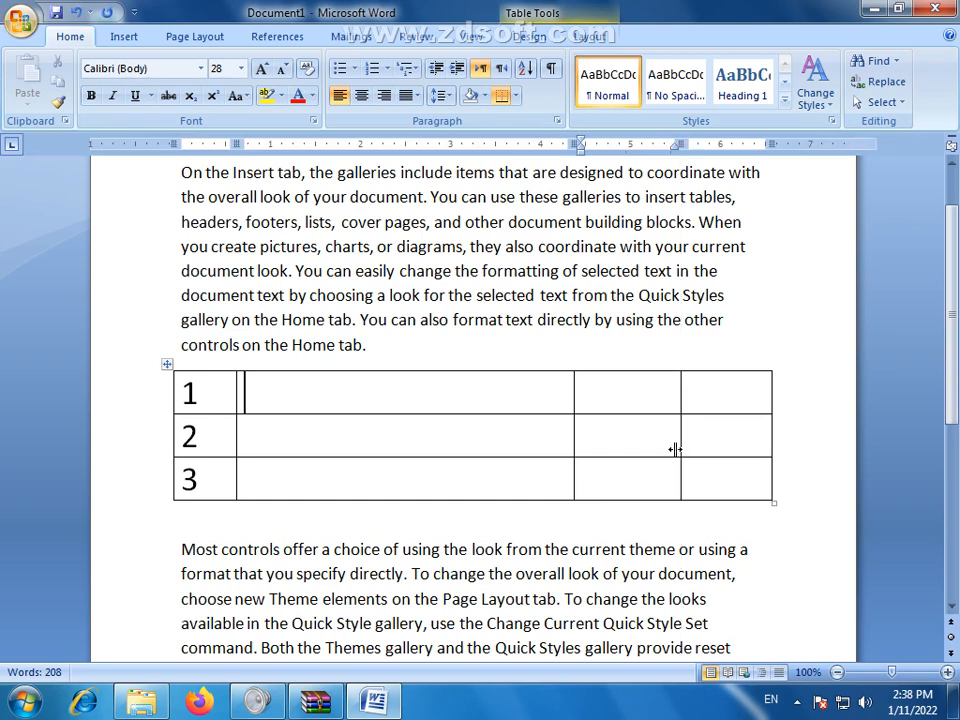
{"action": "left_click_drag", "start_coordinate": [675, 449], "coordinate": [669, 450]}
Fill the second column's three cells with "jkghj", "ghkgh" and "ghjgh" from the first row to the third.
{"action": "left_click_drag", "start_coordinate": [192, 395], "coordinate": [721, 405]}
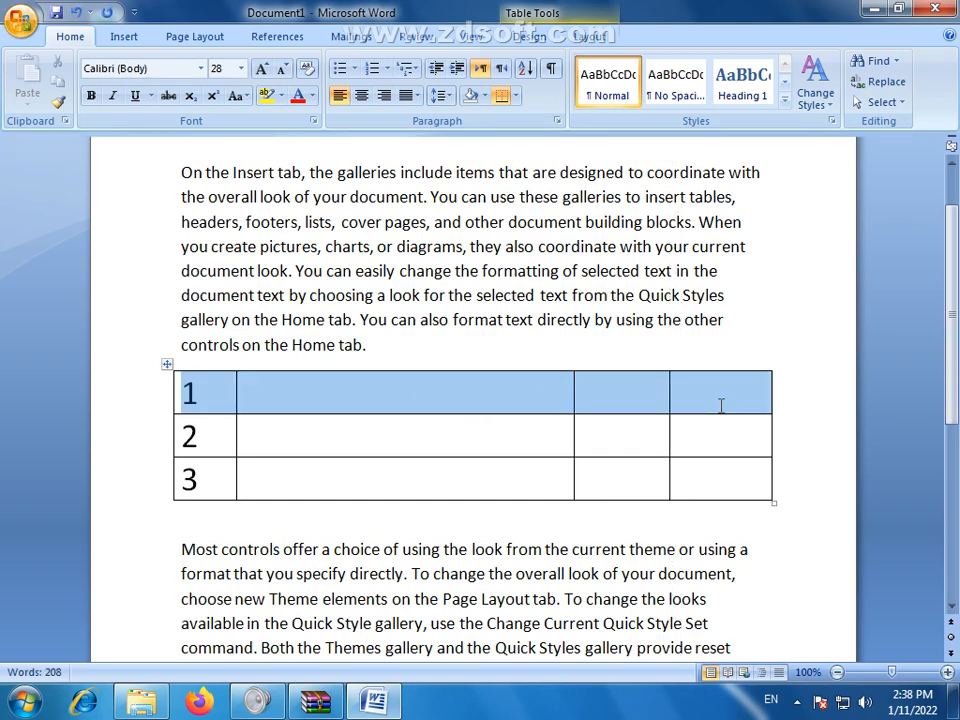
{"action": "left_click", "coordinate": [210, 403]}
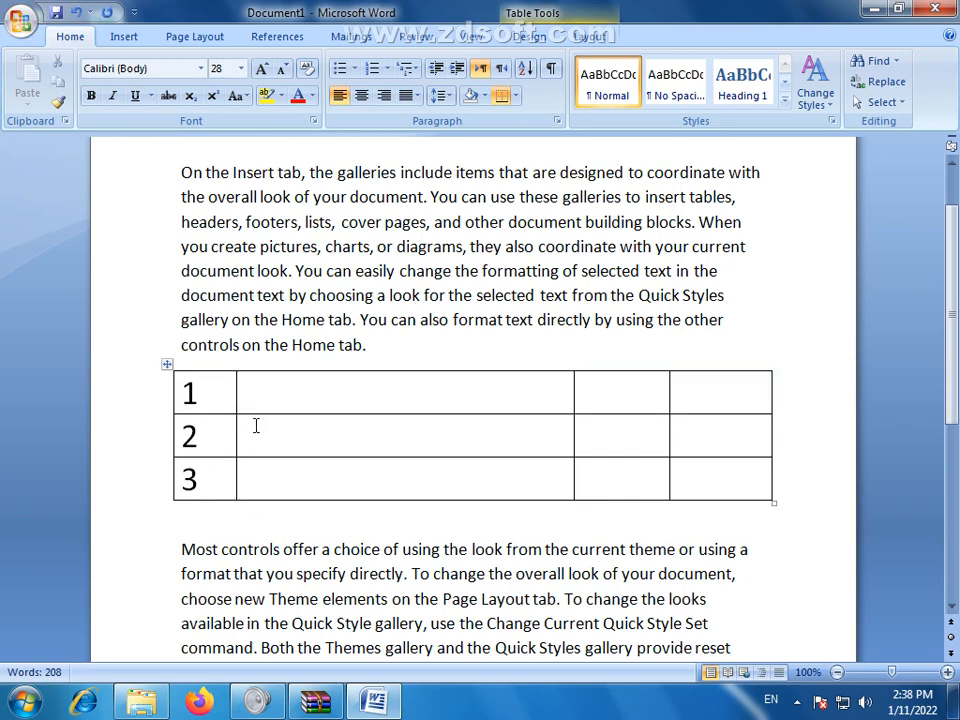
{"action": "left_click", "coordinate": [443, 388]}
{"action": "type", "text": "jkghj"}
{"action": "left_click", "coordinate": [411, 445]}
{"action": "type", "text": "ghkgh"}
{"action": "left_click", "coordinate": [413, 476]}
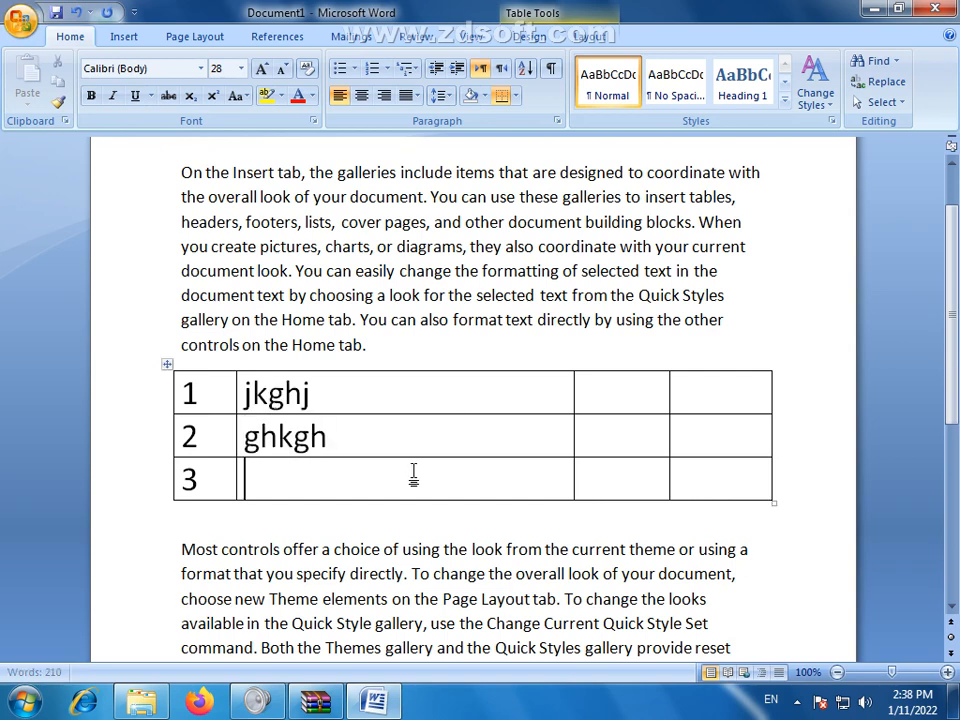
{"action": "type", "text": "ghjgh"}
{"action": "left_click", "coordinate": [408, 508]}
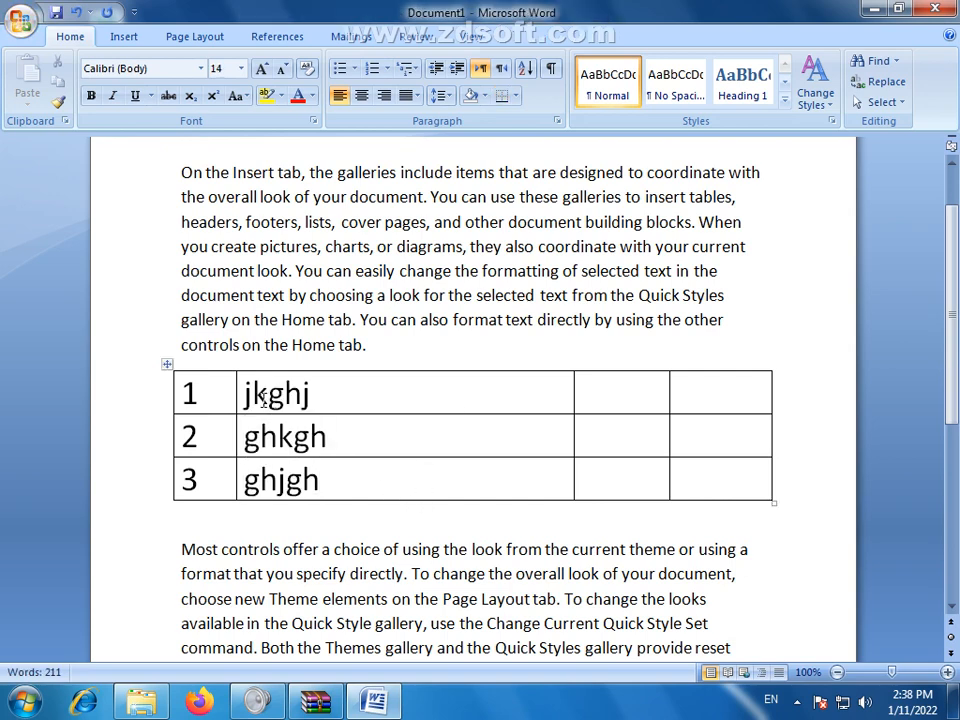
Center the numbers 1, 2 and 3 horizontally in the table's first column.
{"action": "left_click_drag", "start_coordinate": [189, 388], "coordinate": [212, 506]}
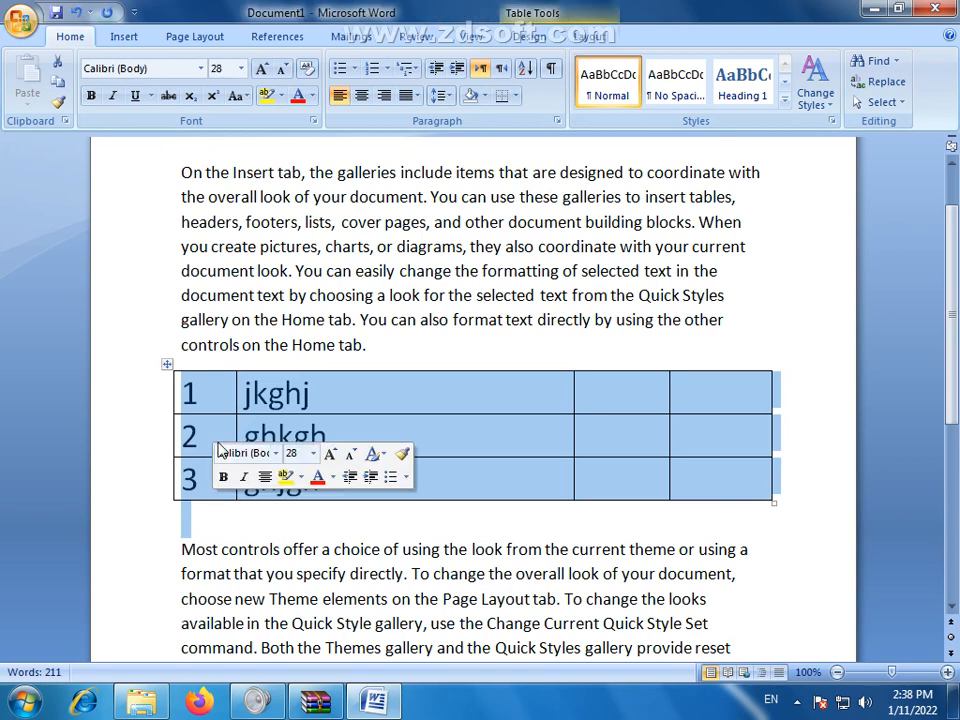
{"action": "left_click_drag", "start_coordinate": [184, 392], "coordinate": [210, 465]}
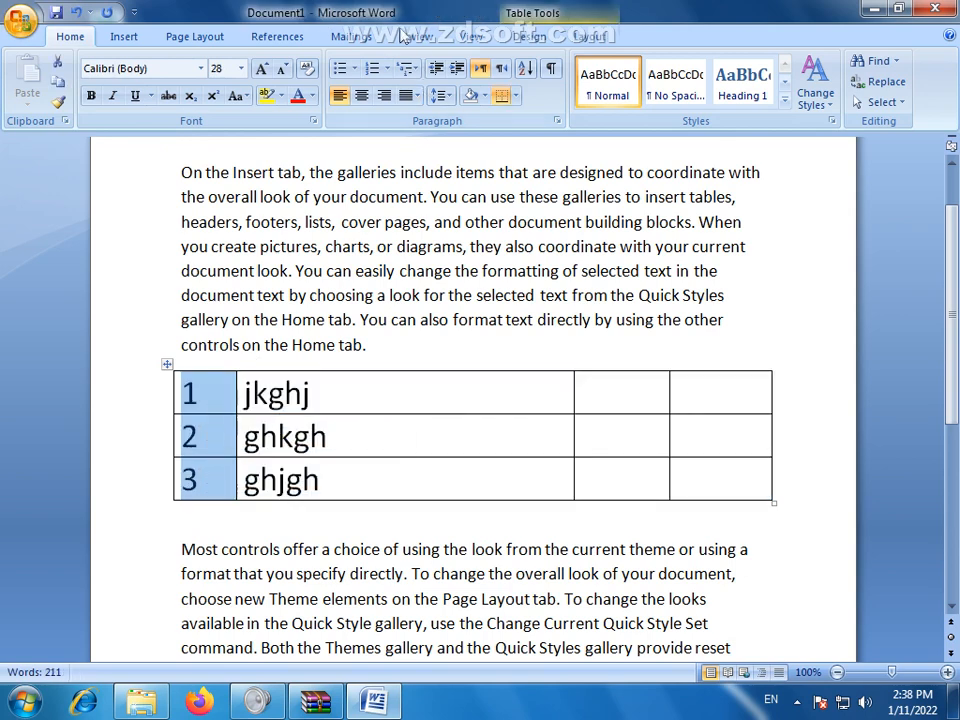
{"action": "left_click", "coordinate": [361, 95]}
{"action": "left_click", "coordinate": [330, 436]}
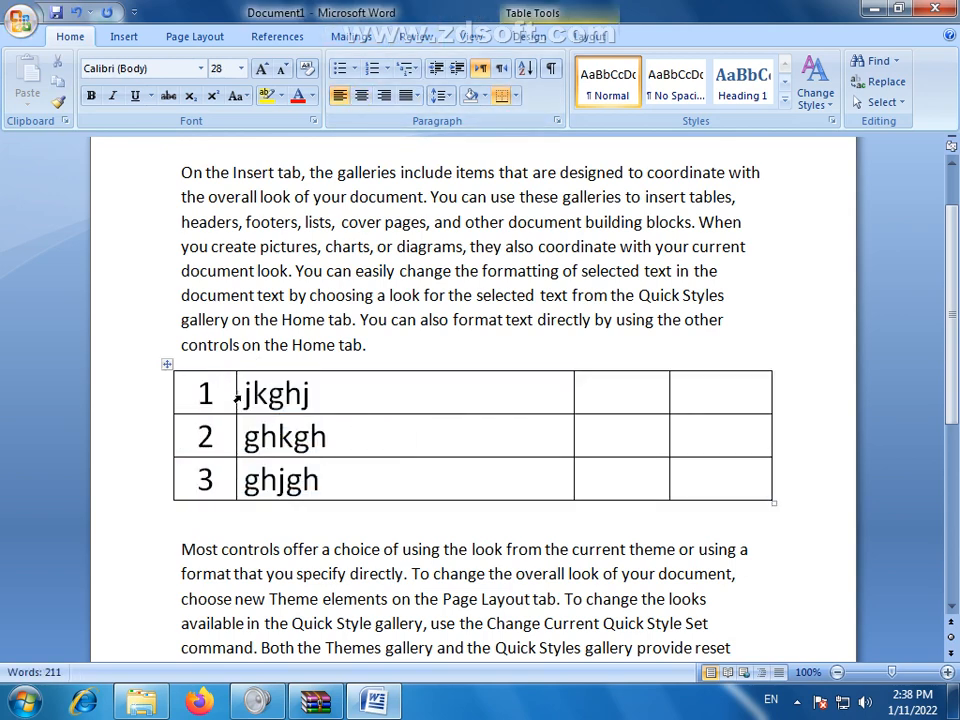
Try increasing the indent with the table's second column selected, and undo it.
{"action": "left_click_drag", "start_coordinate": [240, 395], "coordinate": [258, 482]}
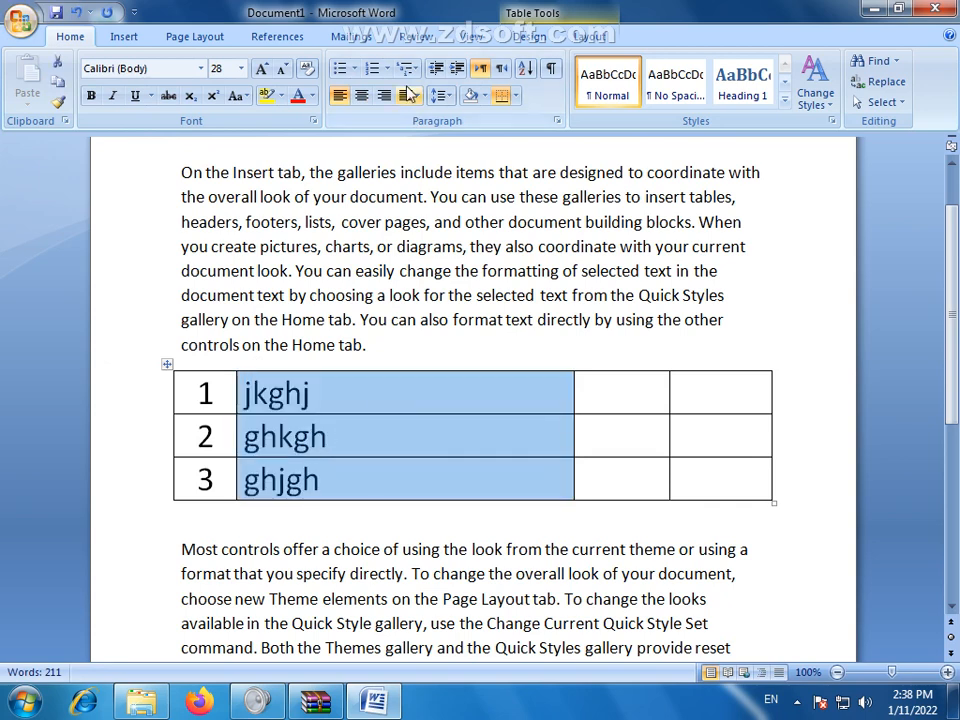
{"action": "left_click", "coordinate": [457, 69]}
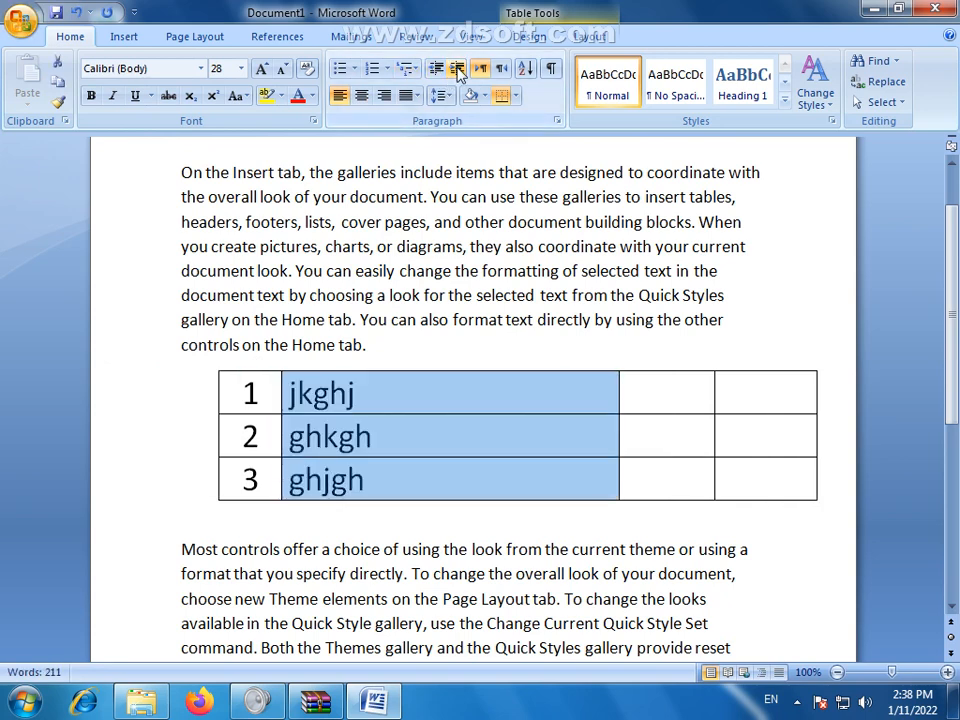
{"action": "key", "text": "ctrl+z"}
{"action": "left_click", "coordinate": [432, 403]}
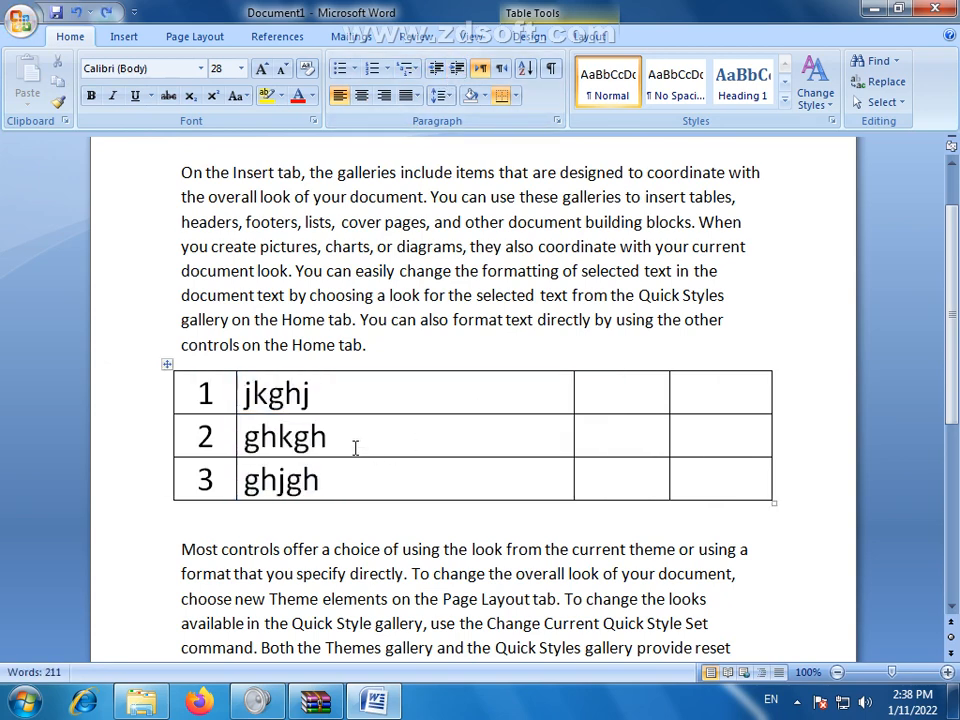
Highlight the table's second row, the whole table, and the second row once more.
{"action": "left_click", "coordinate": [340, 436]}
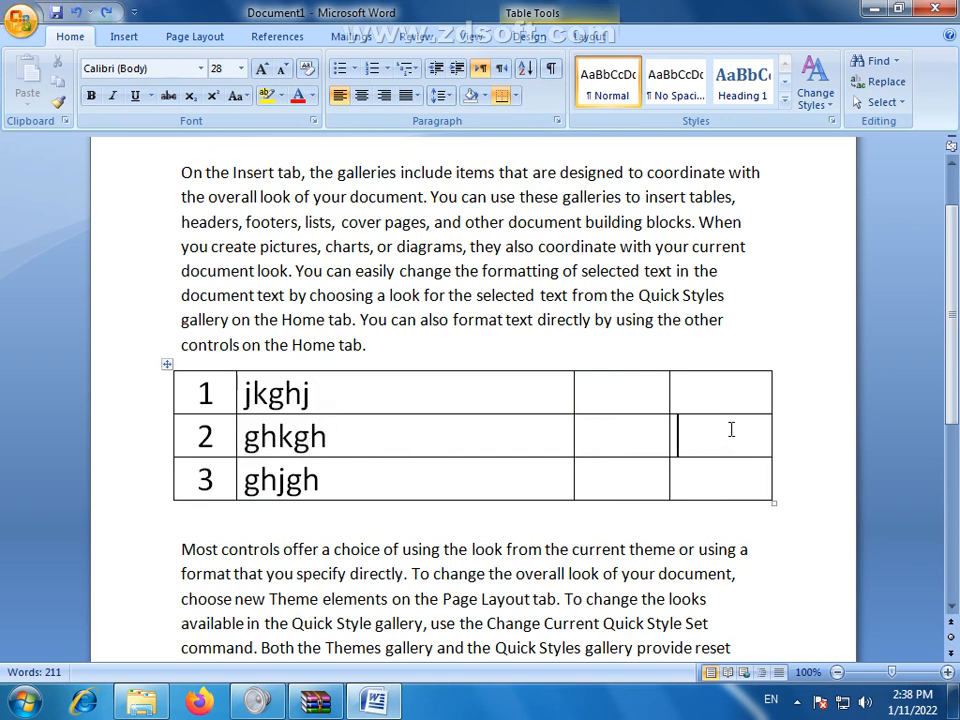
{"action": "left_click_drag", "start_coordinate": [731, 429], "coordinate": [205, 436]}
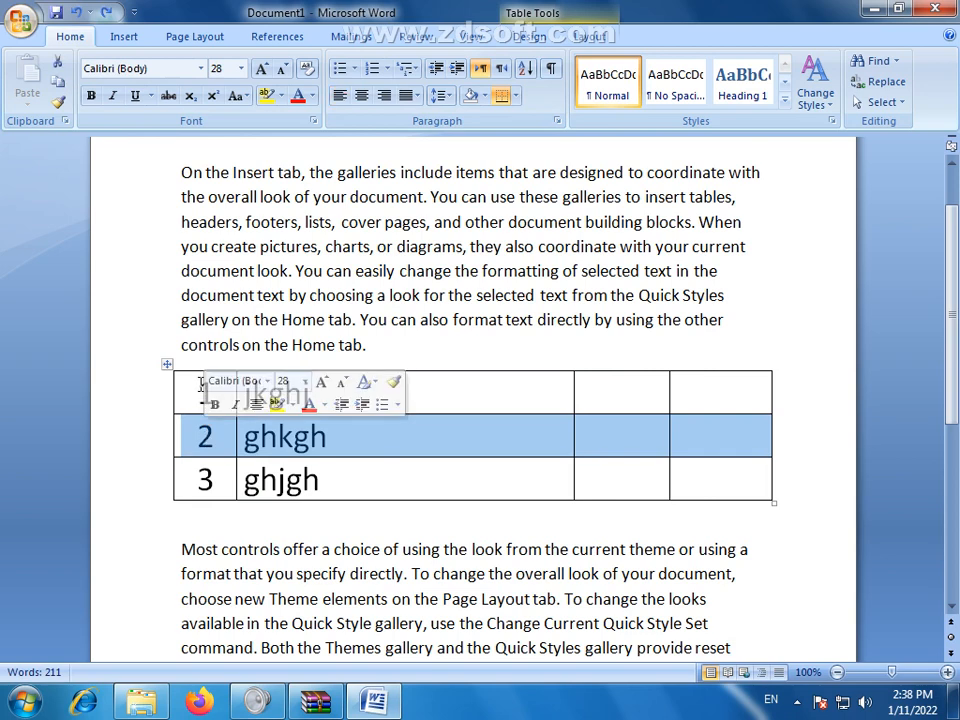
{"action": "left_click_drag", "start_coordinate": [201, 392], "coordinate": [713, 484]}
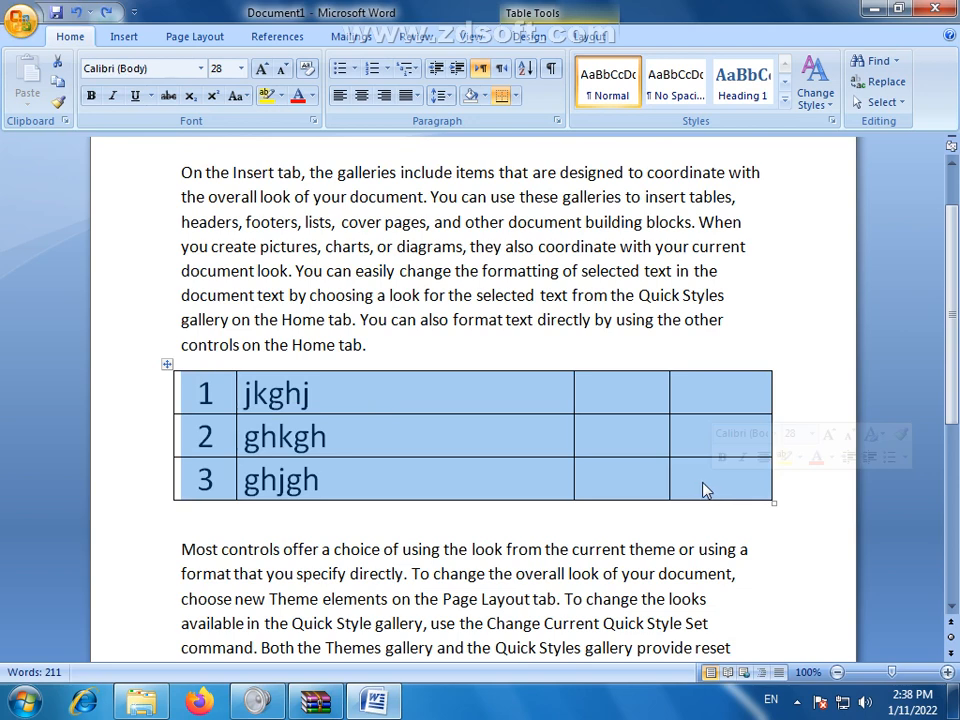
{"action": "left_click", "coordinate": [470, 446]}
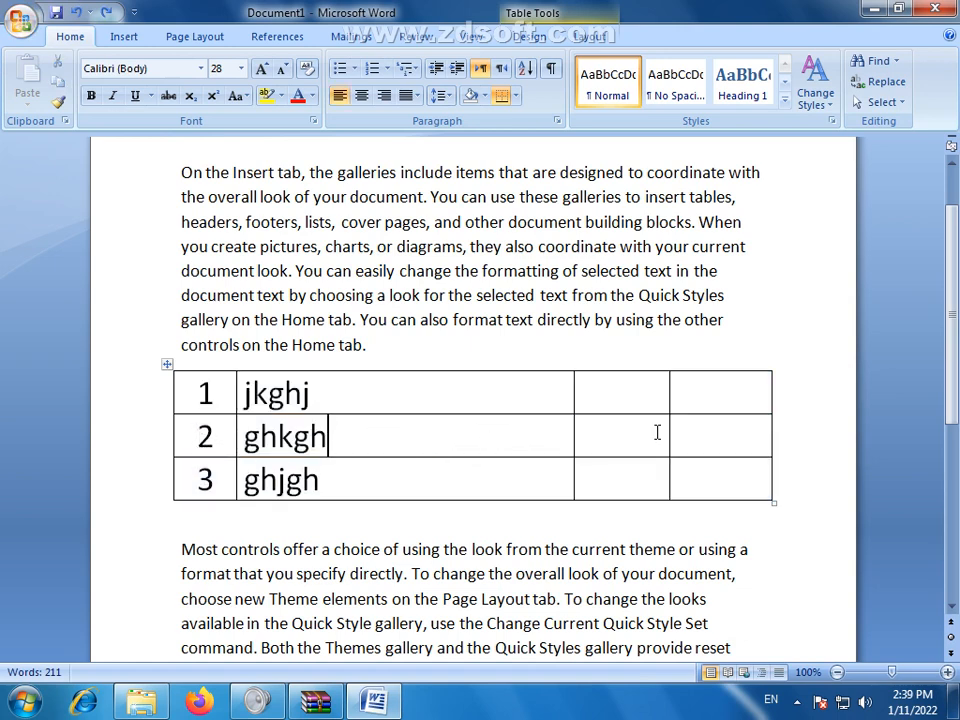
{"action": "left_click_drag", "start_coordinate": [343, 439], "coordinate": [705, 442]}
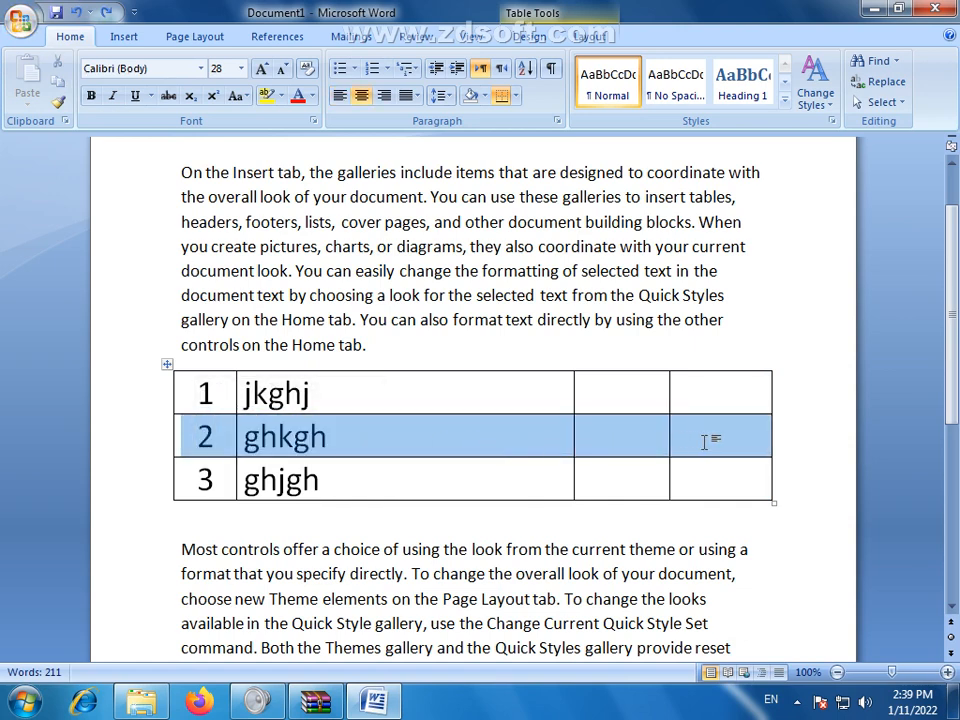
Clear the contents of all cells in the table's second row.
{"action": "left_click", "coordinate": [660, 446]}
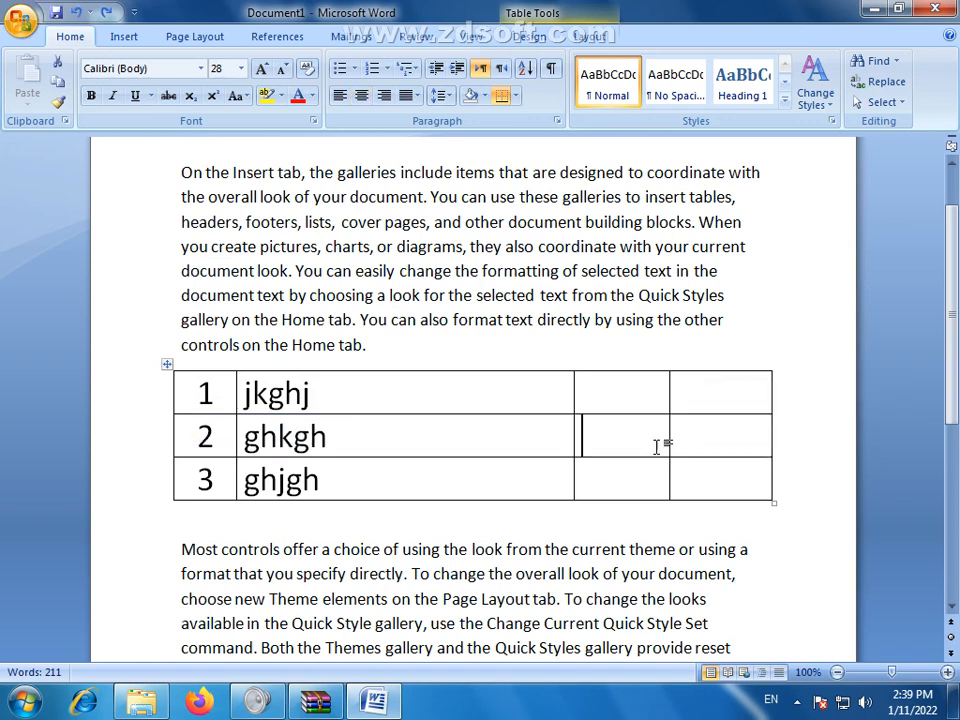
{"action": "left_click_drag", "start_coordinate": [709, 437], "coordinate": [202, 432]}
{"action": "key", "text": "Delete"}
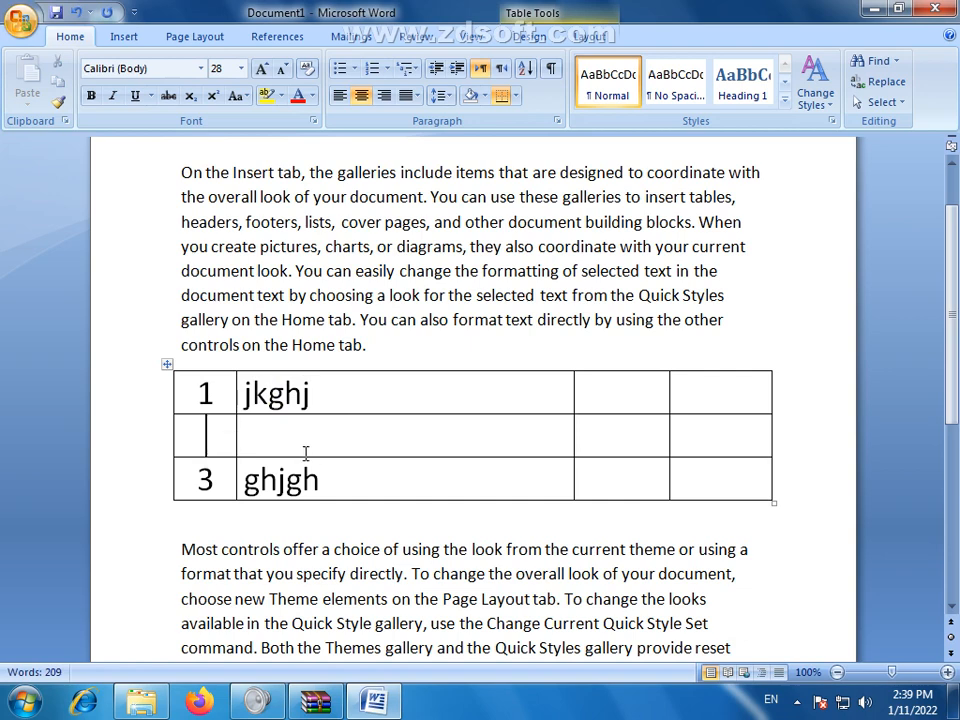
Highlight the emptied second row and place the cursor in each of its four cells in turn.
{"action": "left_click_drag", "start_coordinate": [214, 439], "coordinate": [715, 437]}
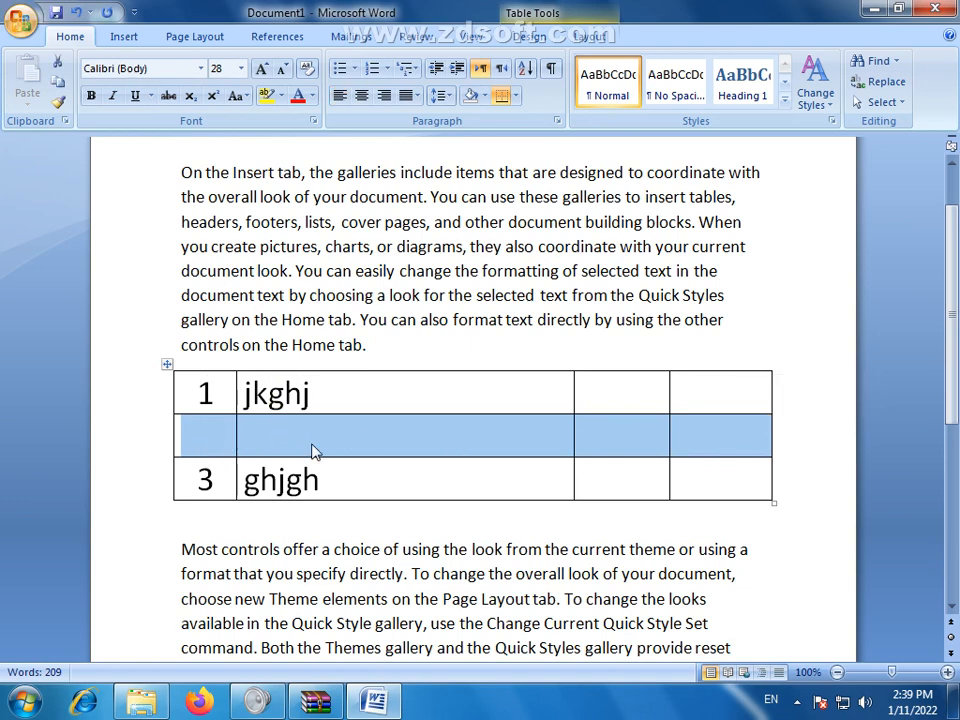
{"action": "left_click", "coordinate": [359, 438]}
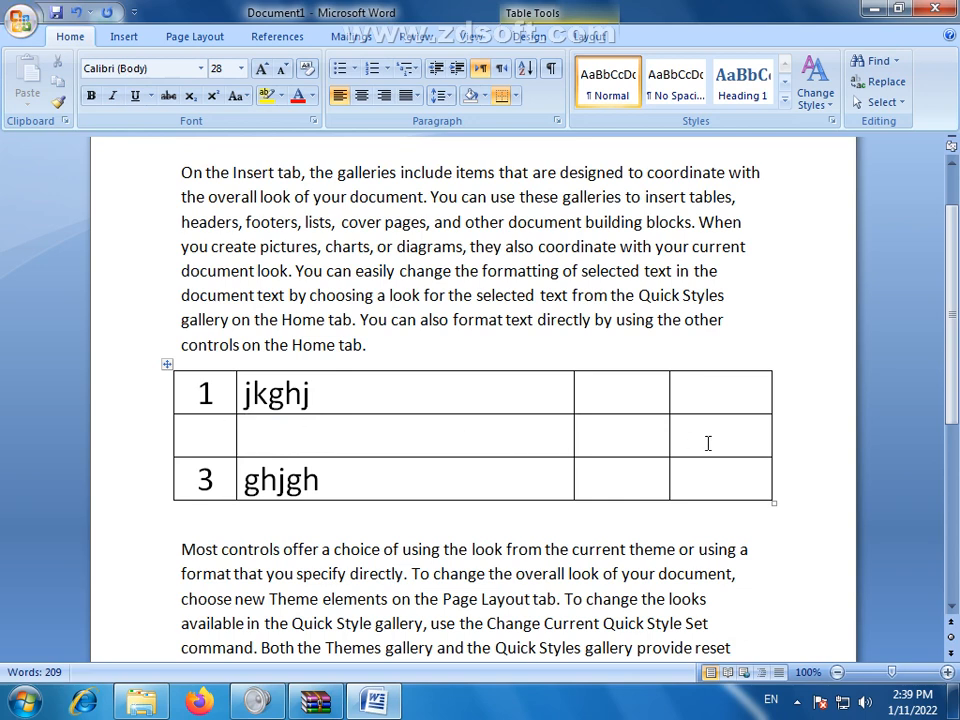
{"action": "left_click_drag", "start_coordinate": [688, 435], "coordinate": [396, 443]}
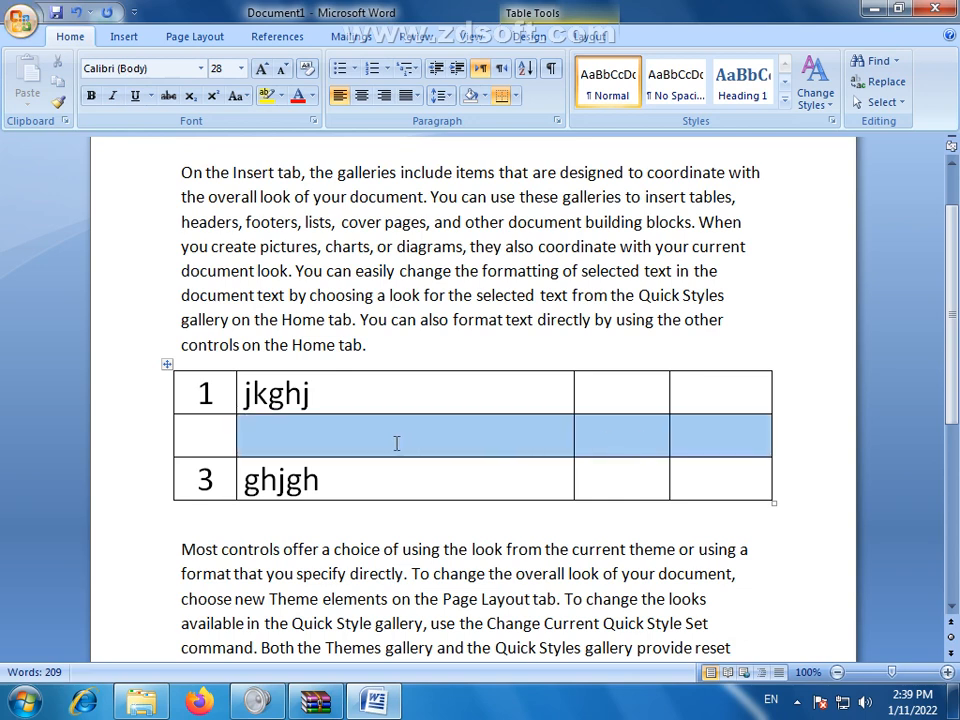
{"action": "left_click", "coordinate": [211, 435]}
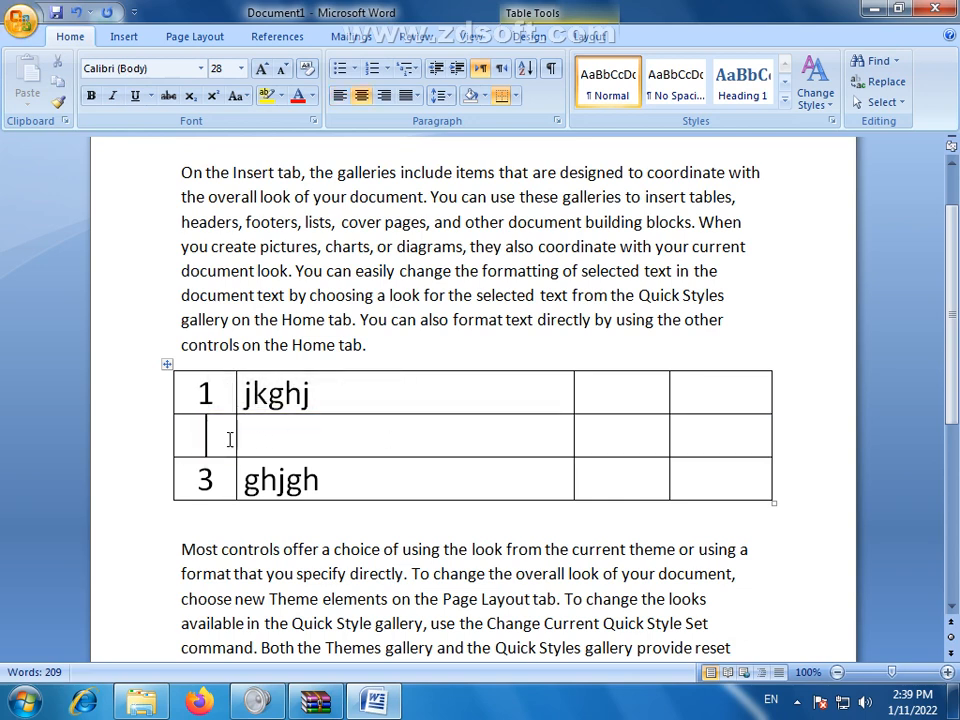
{"action": "left_click", "coordinate": [409, 443]}
{"action": "left_click", "coordinate": [612, 437]}
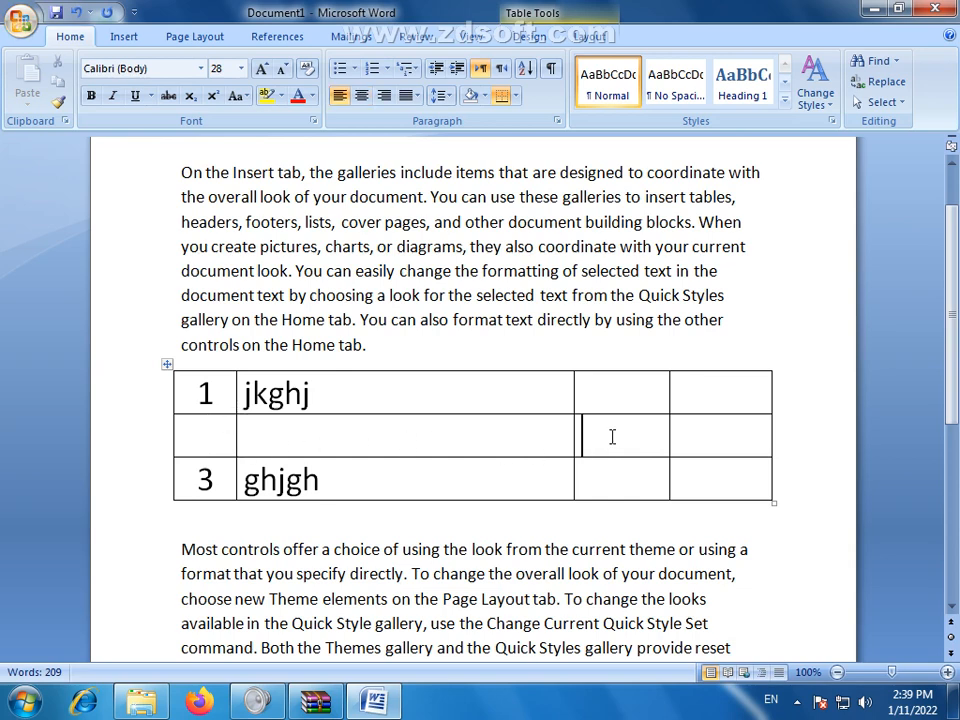
{"action": "left_click", "coordinate": [715, 440]}
Delete the table's entire empty second row through Delete Cells, and undo the deletion.
{"action": "left_click", "coordinate": [407, 434]}
{"action": "right_click", "coordinate": [408, 435]}
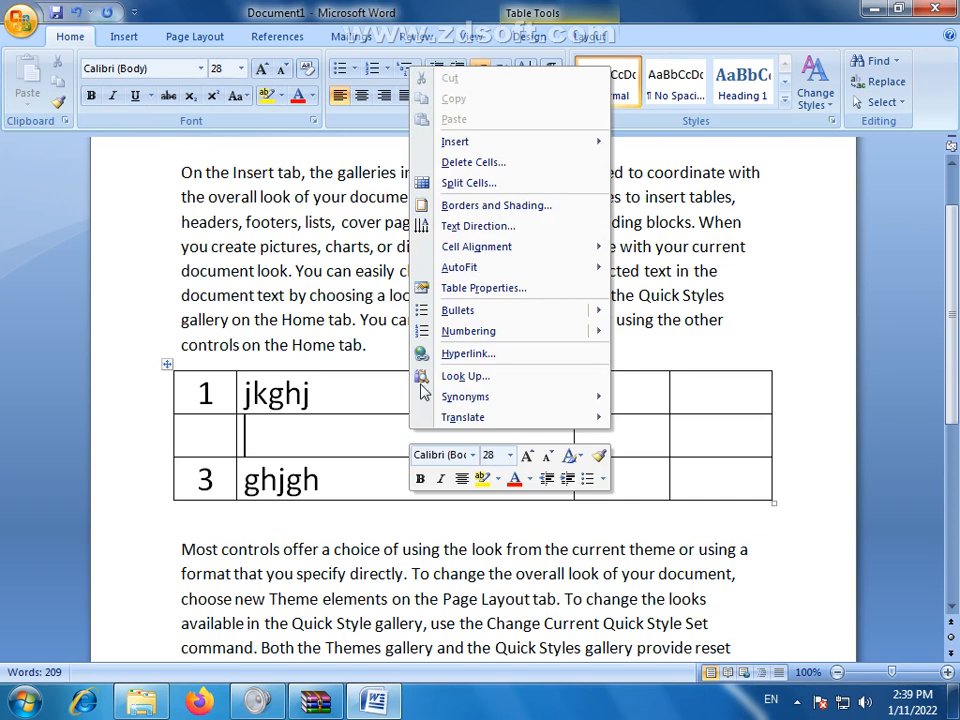
{"action": "left_click", "coordinate": [505, 174]}
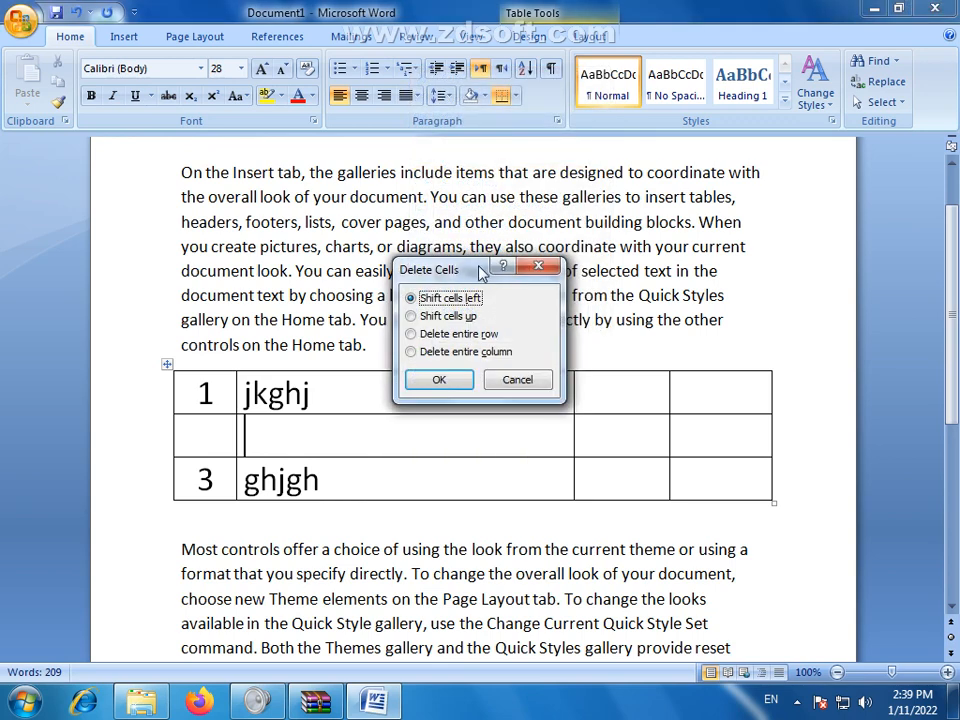
{"action": "left_click_drag", "start_coordinate": [487, 273], "coordinate": [520, 257]}
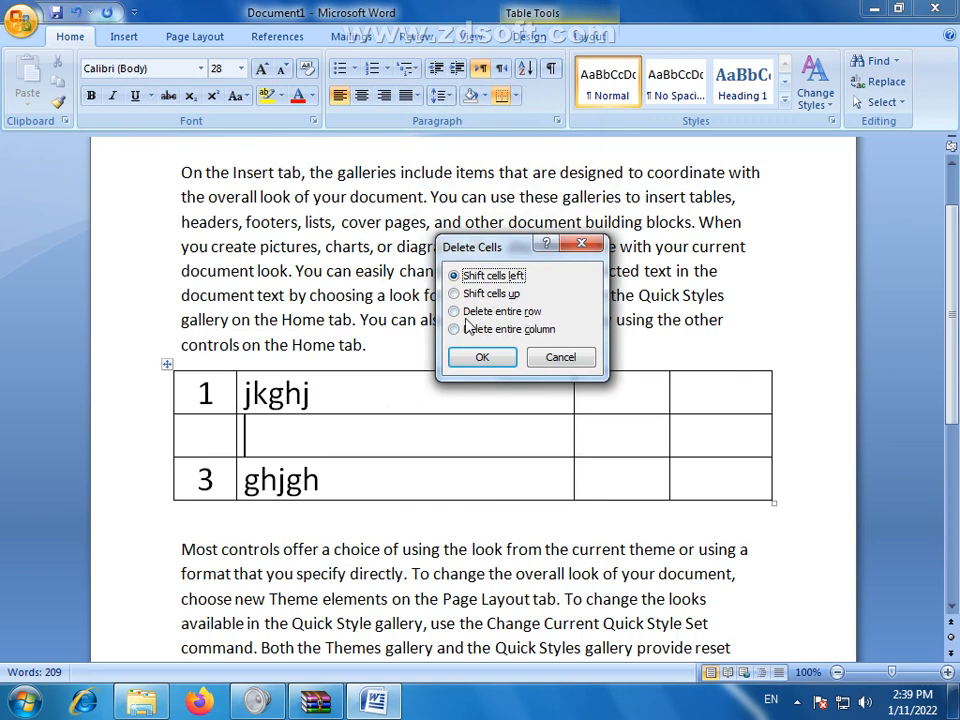
{"action": "left_click", "coordinate": [452, 314]}
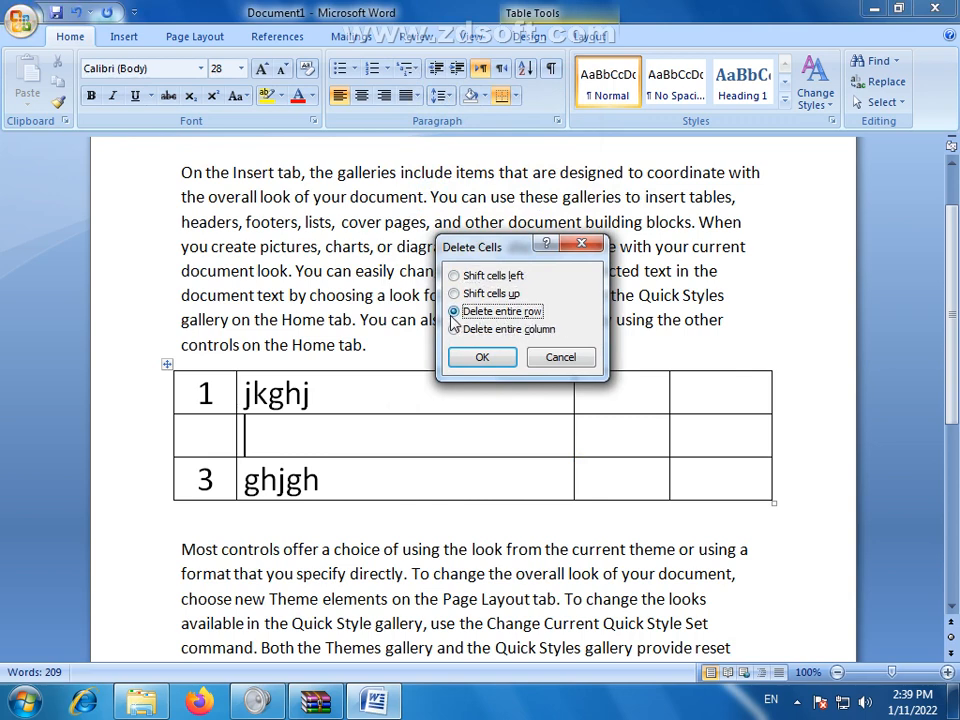
{"action": "left_click", "coordinate": [487, 360]}
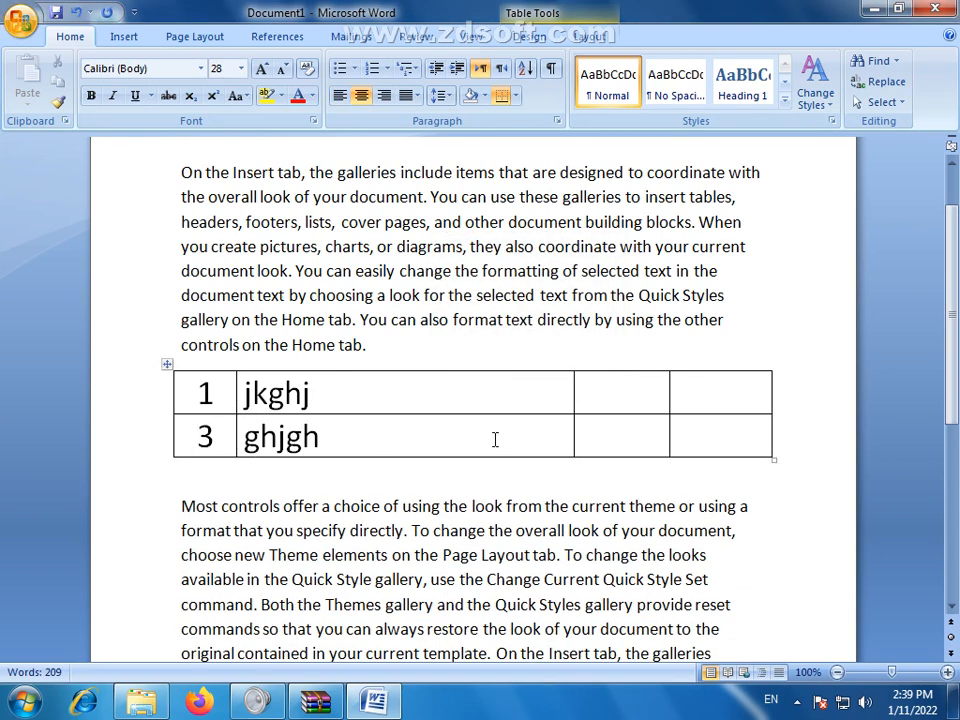
{"action": "key", "text": "ctrl+z"}
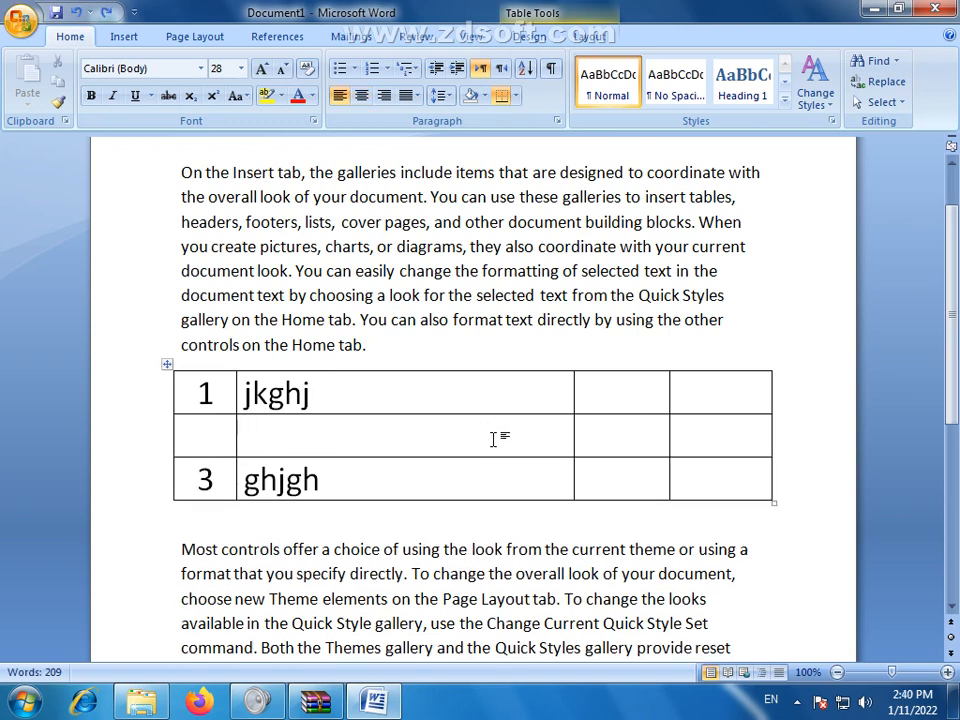
Move the cursor between the table's cells in all directions, and highlight the first two cells of the third row.
{"action": "key", "text": "Right"}
{"action": "key", "text": "Down"}
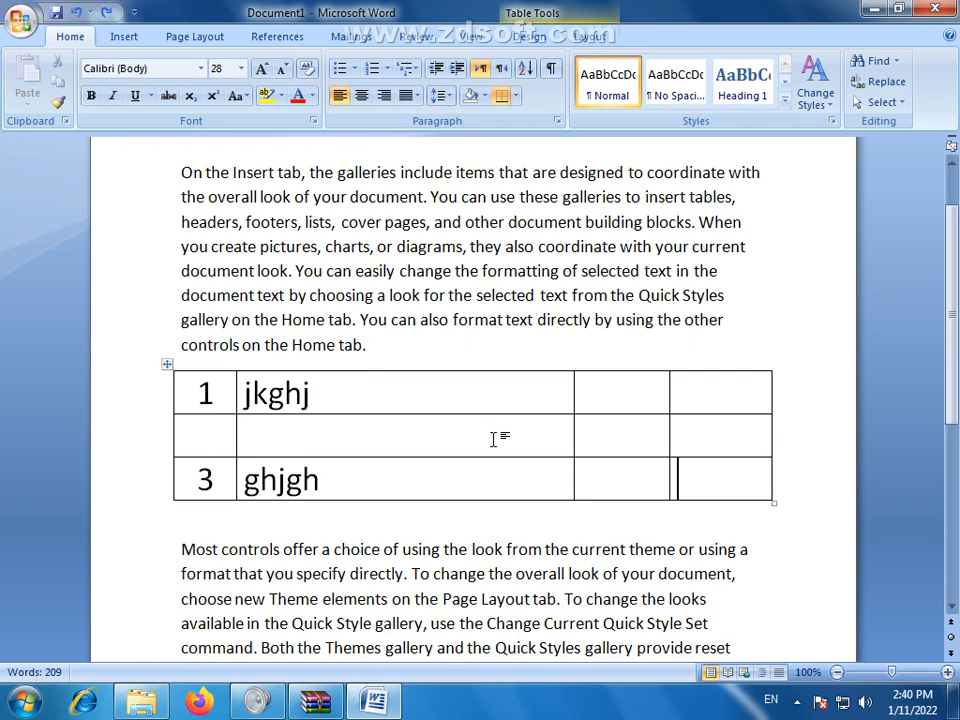
{"action": "key", "text": "Up"}
{"action": "key", "text": "Up"}
{"action": "key", "text": "Left"}
{"action": "key", "text": "Down"}
{"action": "key", "text": "Left"}
{"action": "key", "text": "Down"}
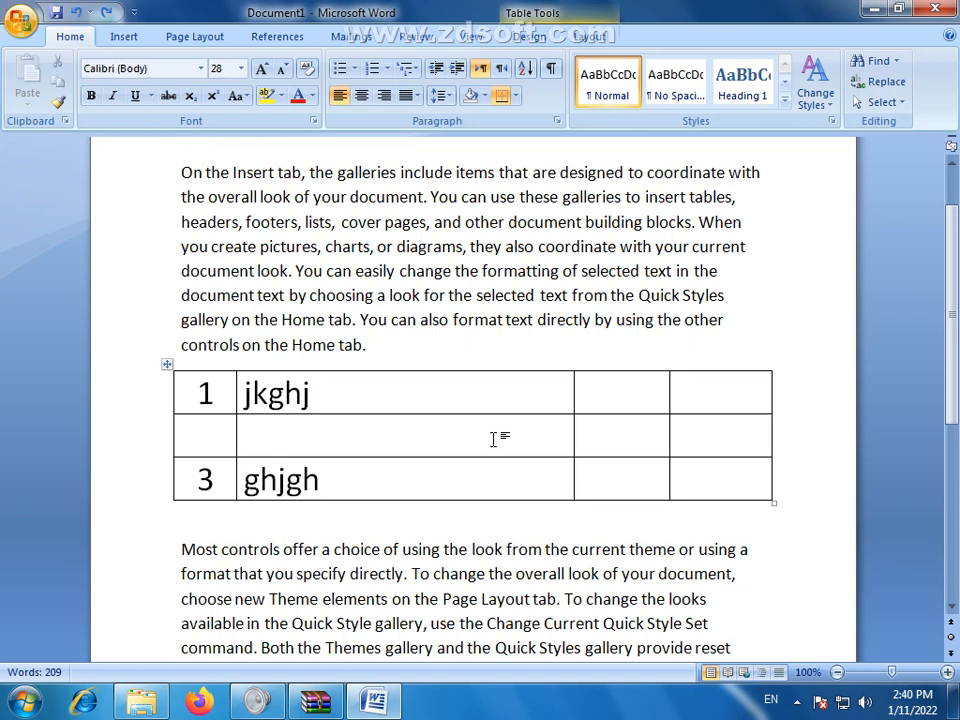
{"action": "key", "text": "Up"}
{"action": "key", "text": "Right"}
{"action": "key", "text": "Right"}
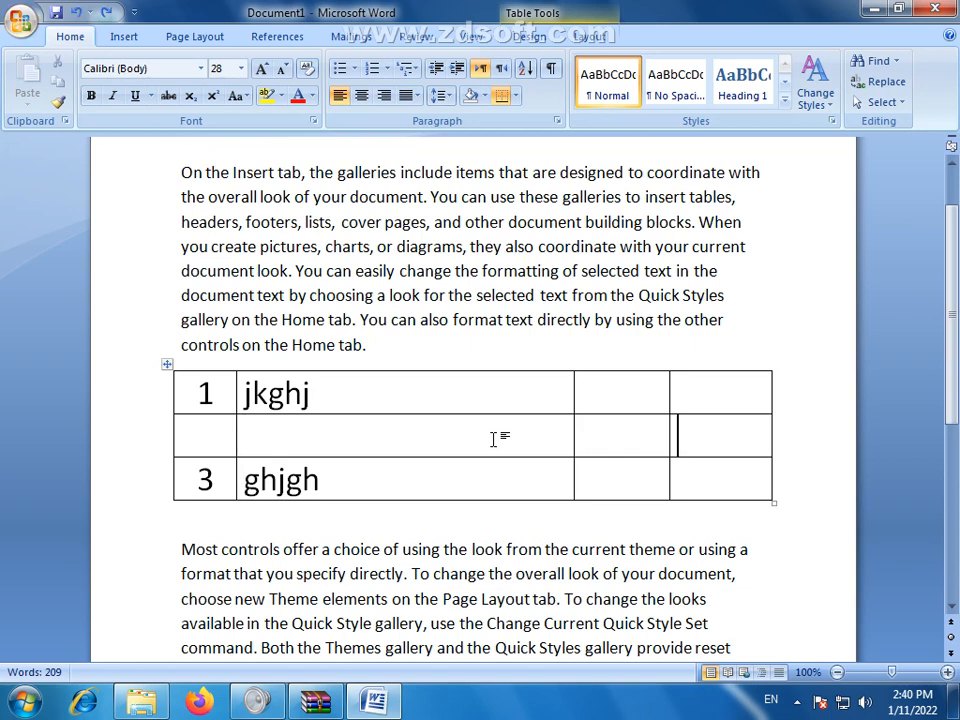
{"action": "left_click_drag", "start_coordinate": [189, 480], "coordinate": [273, 486]}
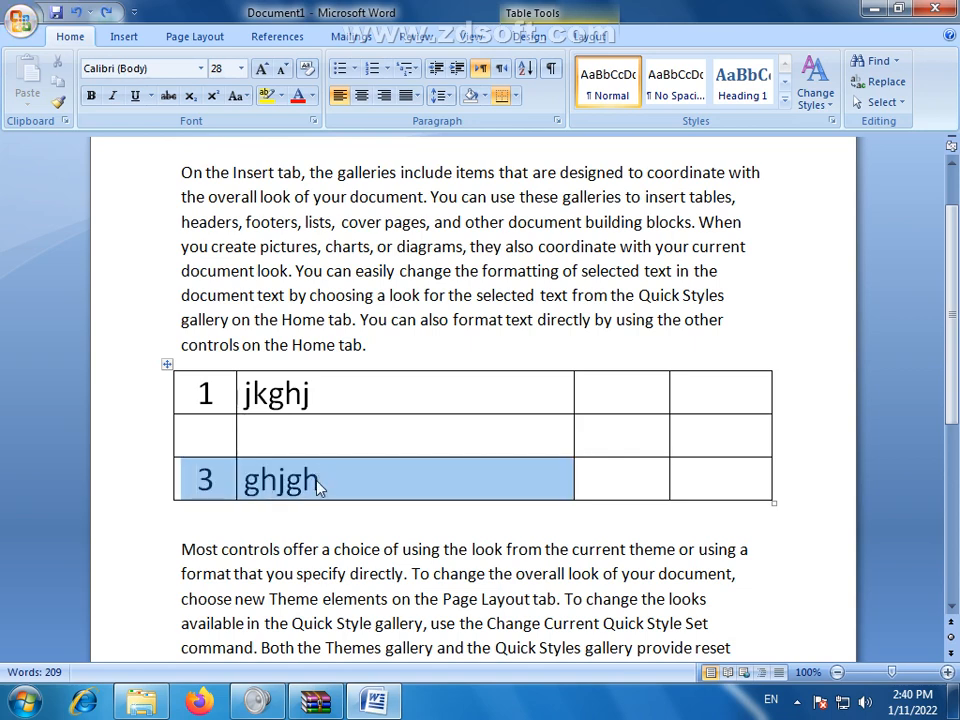
{"action": "left_click", "coordinate": [320, 484]}
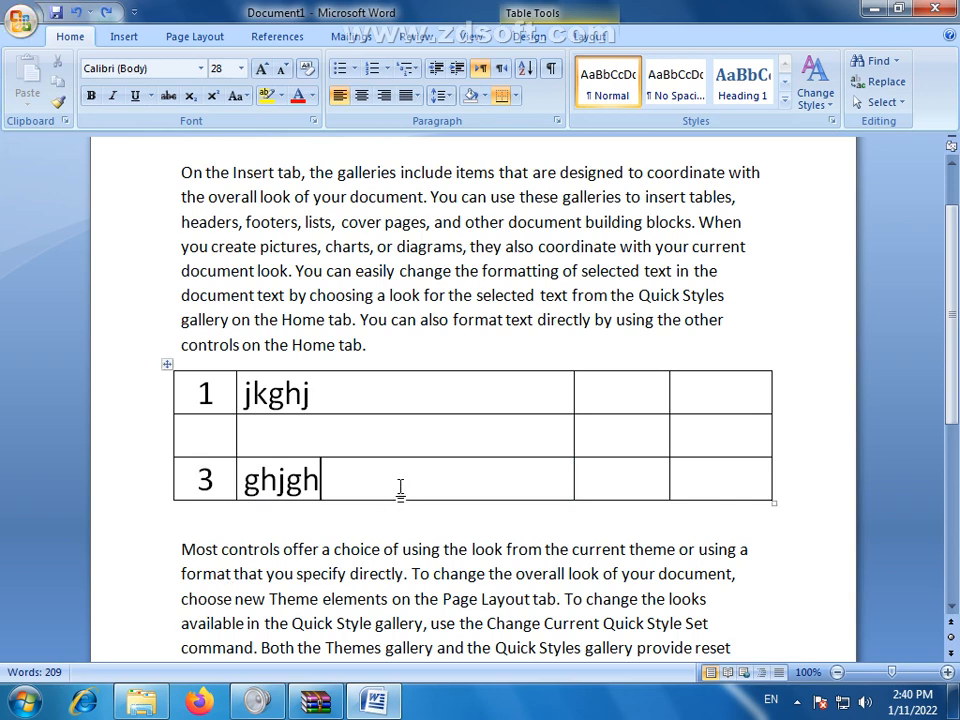
Advance through the cells from the second row to the table's last cell and append a new row at the end.
{"action": "left_click", "coordinate": [421, 431]}
{"action": "key", "text": "Tab"}
{"action": "key", "text": "Left"}
{"action": "key", "text": "Left"}
{"action": "key", "text": "Tab"}
{"action": "key", "text": "Tab"}
{"action": "key", "text": "Tab"}
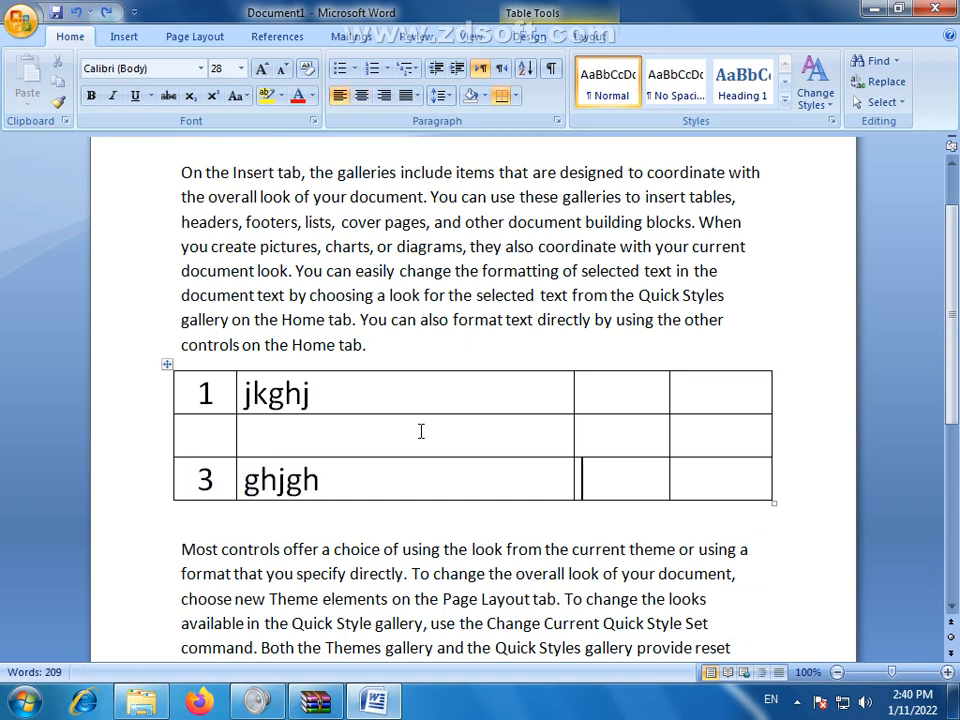
{"action": "key", "text": "Tab"}
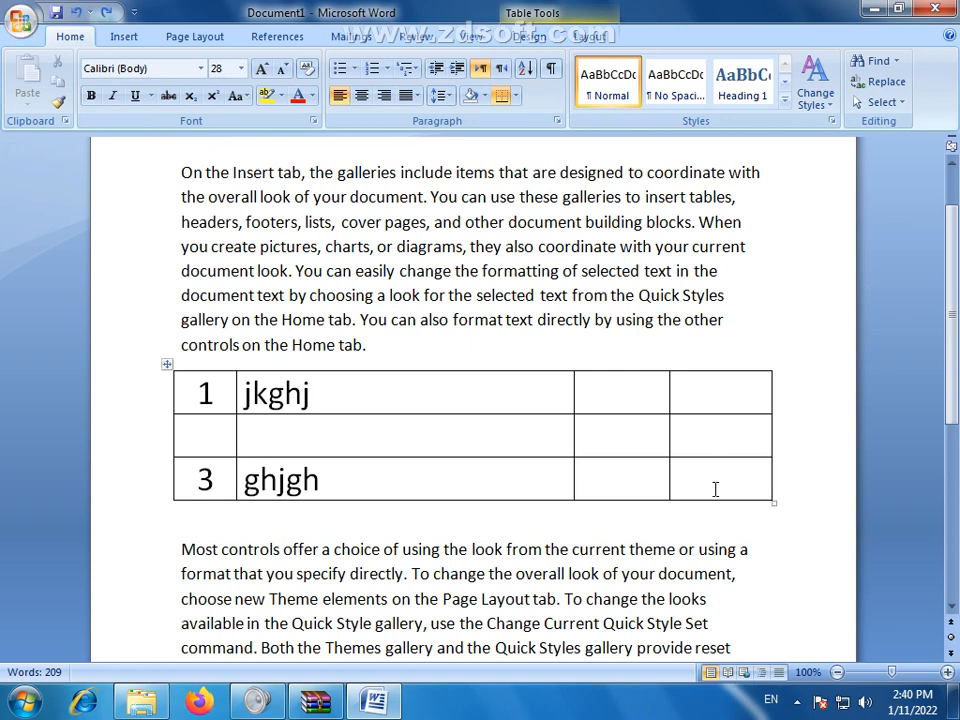
{"action": "key", "text": "Tab"}
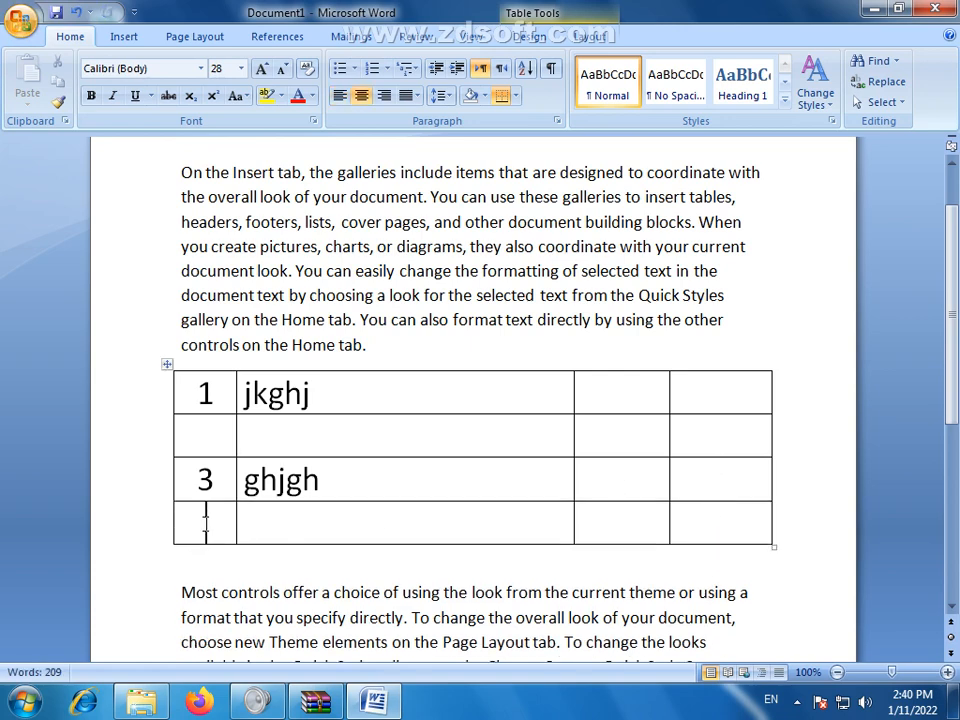
Highlight the new last row, and append another empty row beneath it from its last cell.
{"action": "left_click_drag", "start_coordinate": [206, 522], "coordinate": [729, 529]}
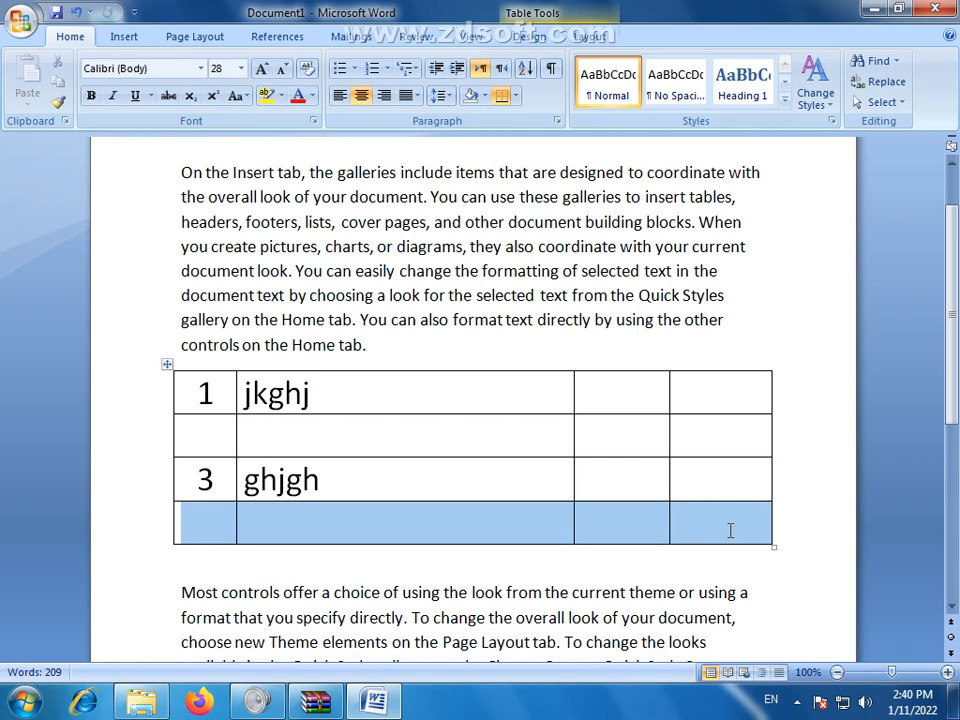
{"action": "left_click", "coordinate": [511, 523]}
{"action": "key", "text": "Tab"}
{"action": "key", "text": "Tab"}
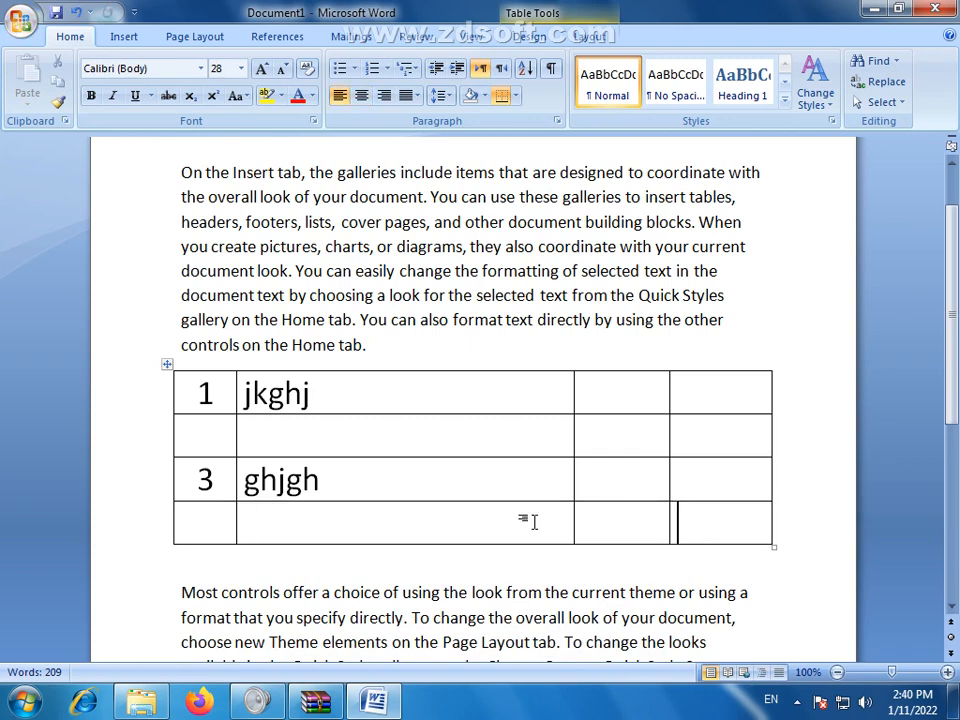
{"action": "key", "text": "Tab"}
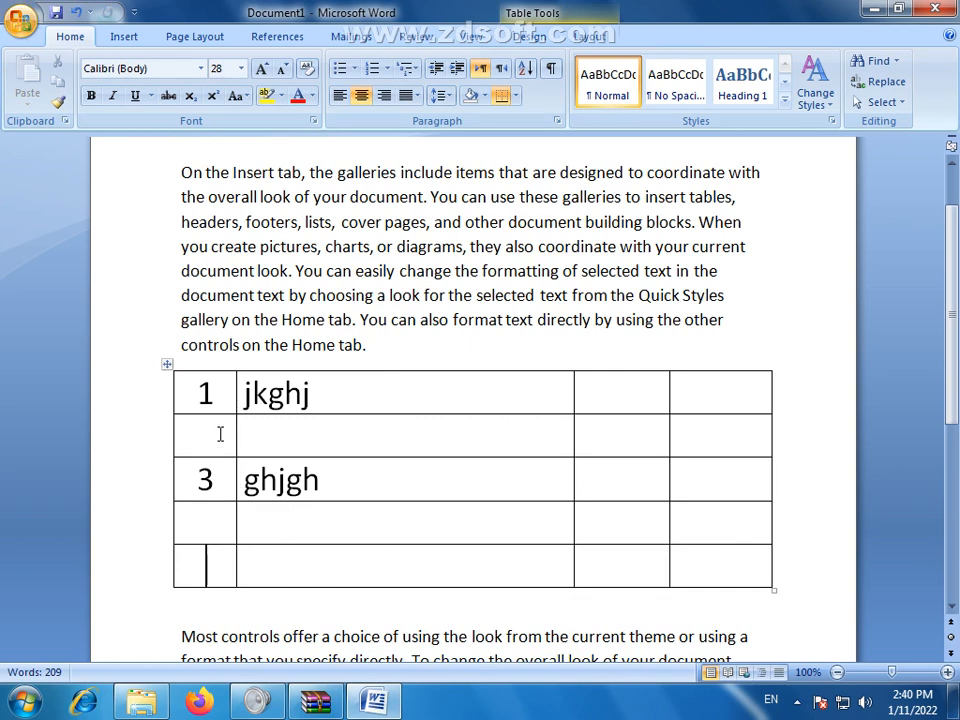
Fill the second row with 2 in the first cell and hljlhjl in the second cell.
{"action": "left_click", "coordinate": [406, 438]}
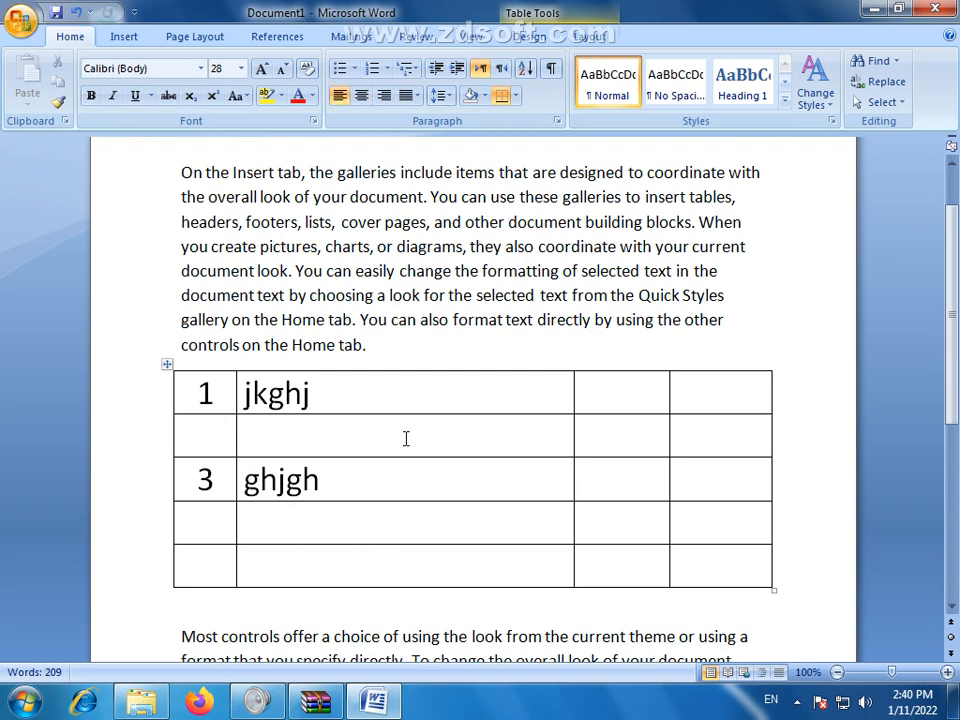
{"action": "type", "text": "hljlhjl"}
{"action": "left_click", "coordinate": [371, 467]}
{"action": "left_click", "coordinate": [221, 433]}
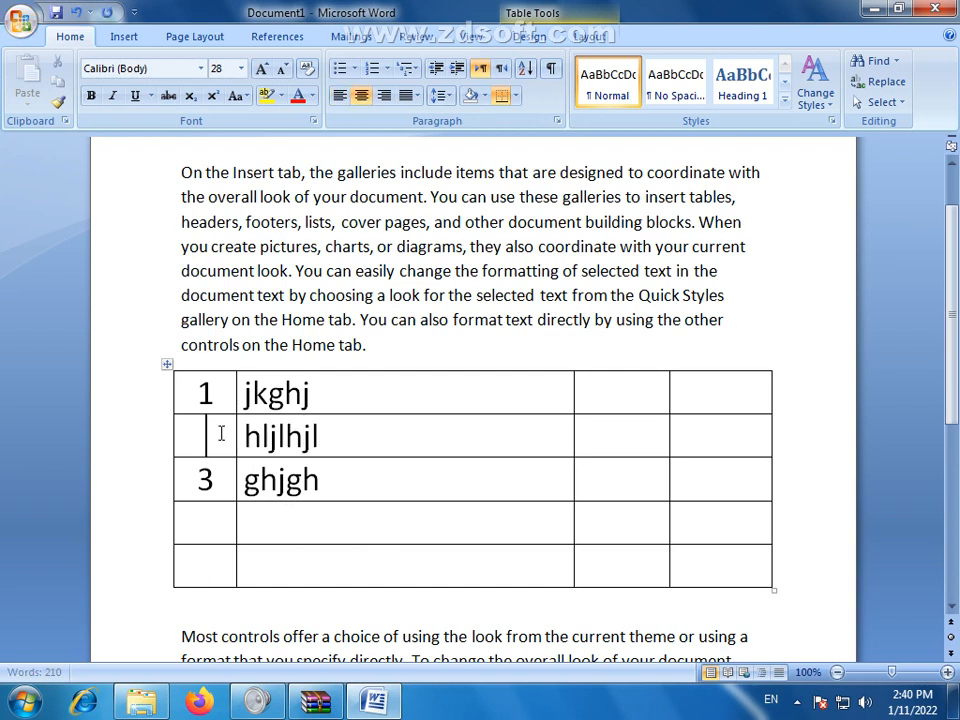
{"action": "type", "text": "2"}
{"action": "left_click", "coordinate": [199, 512]}
{"action": "left_click", "coordinate": [212, 447]}
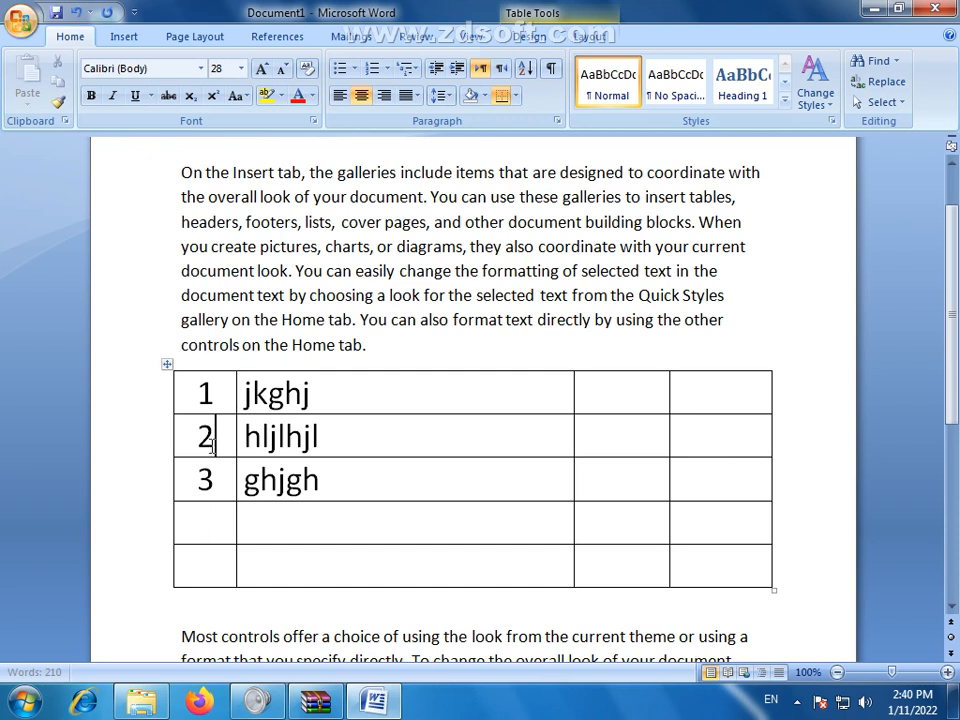
Highlight the first two cells of the row numbered 3, and insert an empty row above that row.
{"action": "left_click_drag", "start_coordinate": [212, 447], "coordinate": [330, 481]}
{"action": "left_click", "coordinate": [338, 481]}
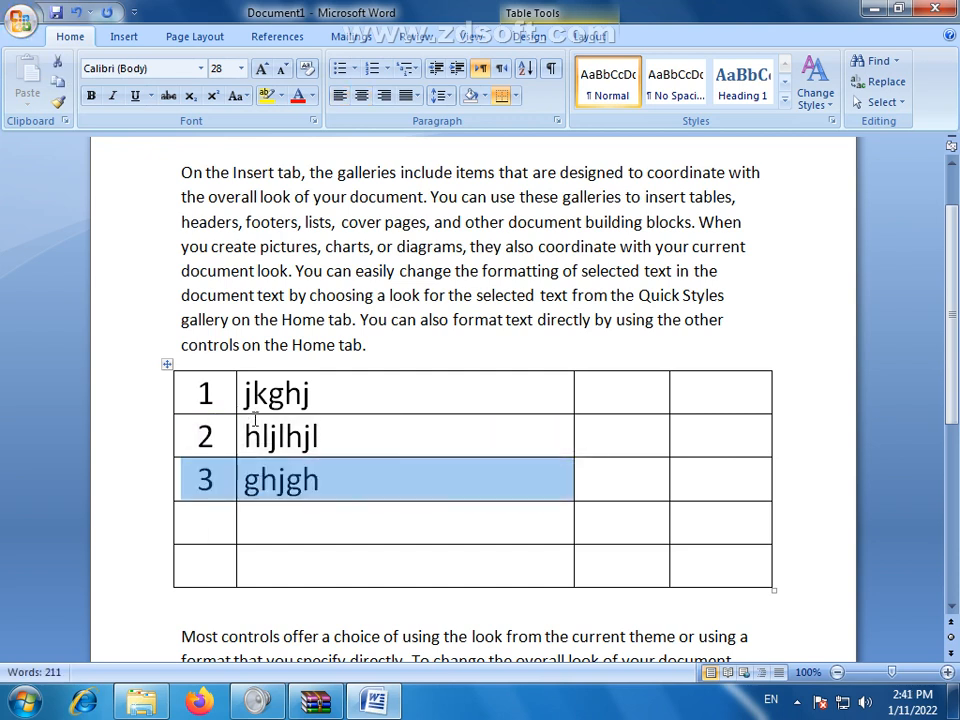
{"action": "left_click", "coordinate": [545, 488]}
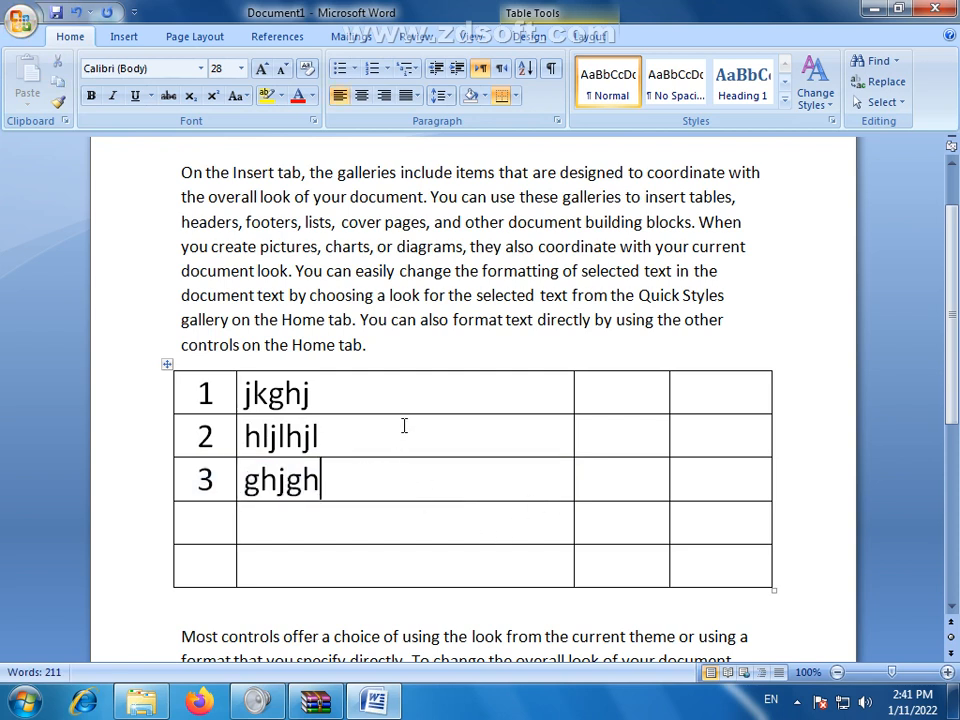
{"action": "right_click", "coordinate": [390, 480]}
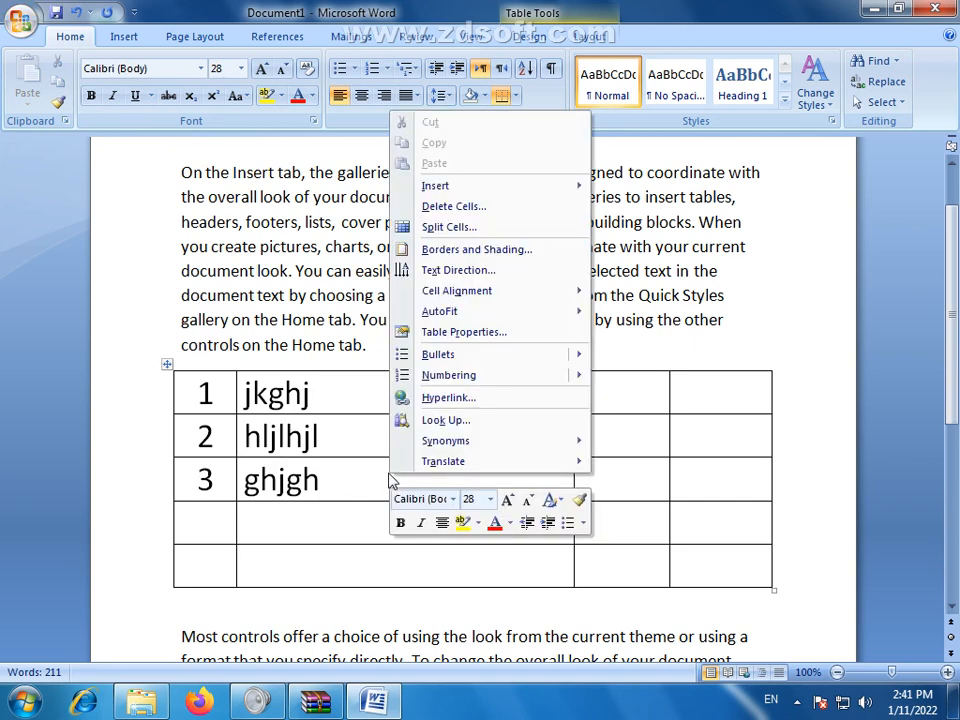
{"action": "mouse_move", "coordinate": [443, 193]}
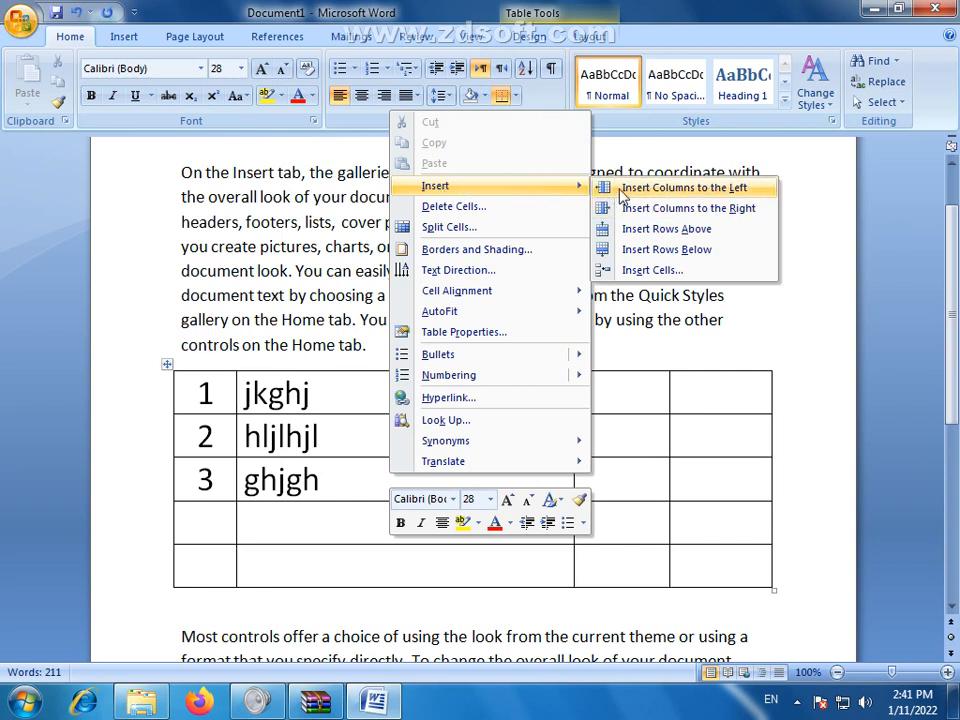
{"action": "left_click", "coordinate": [657, 230]}
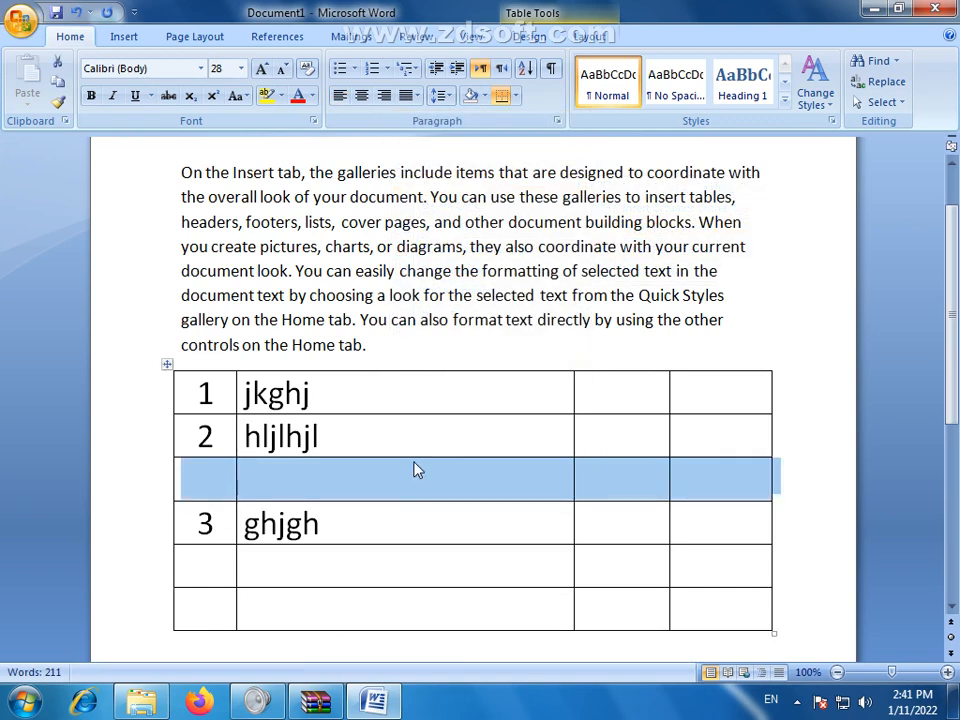
{"action": "left_click", "coordinate": [242, 470]}
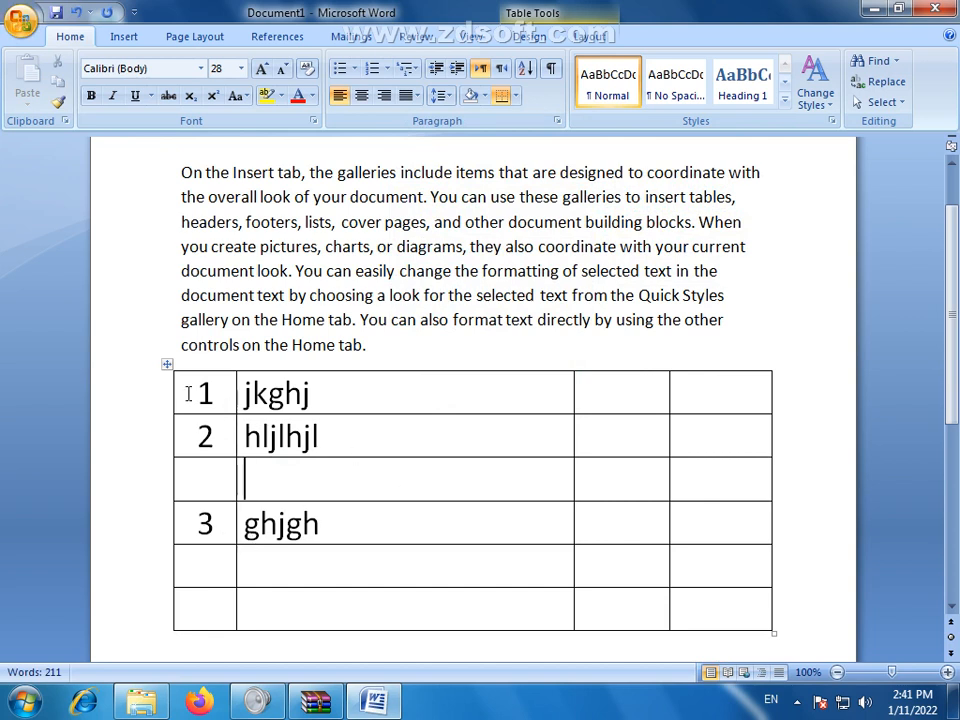
Highlight the whole table twice and look over the table and the paragraph below it.
{"action": "left_click_drag", "start_coordinate": [184, 390], "coordinate": [697, 603]}
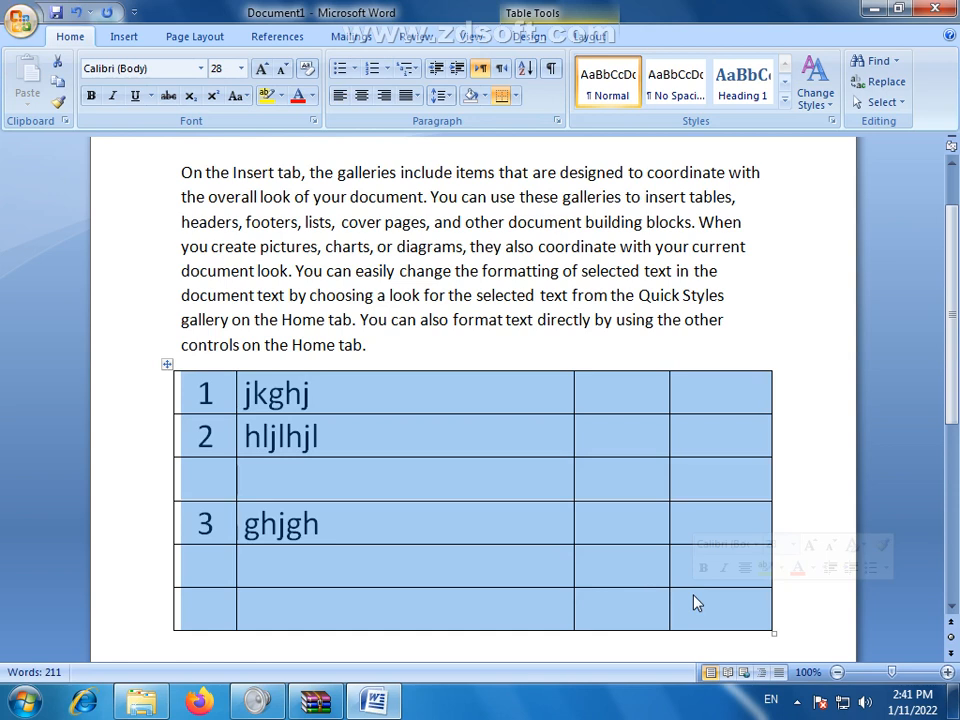
{"action": "left_click", "coordinate": [631, 611]}
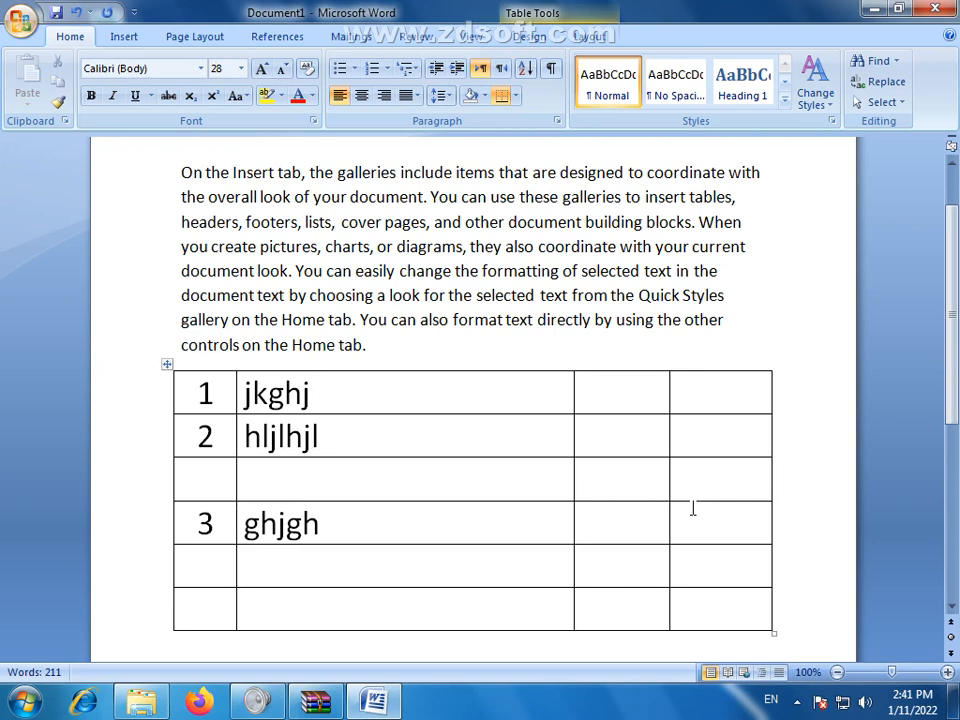
{"action": "scroll", "coordinate": [419, 422], "scroll_direction": "down", "scroll_amount": 3}
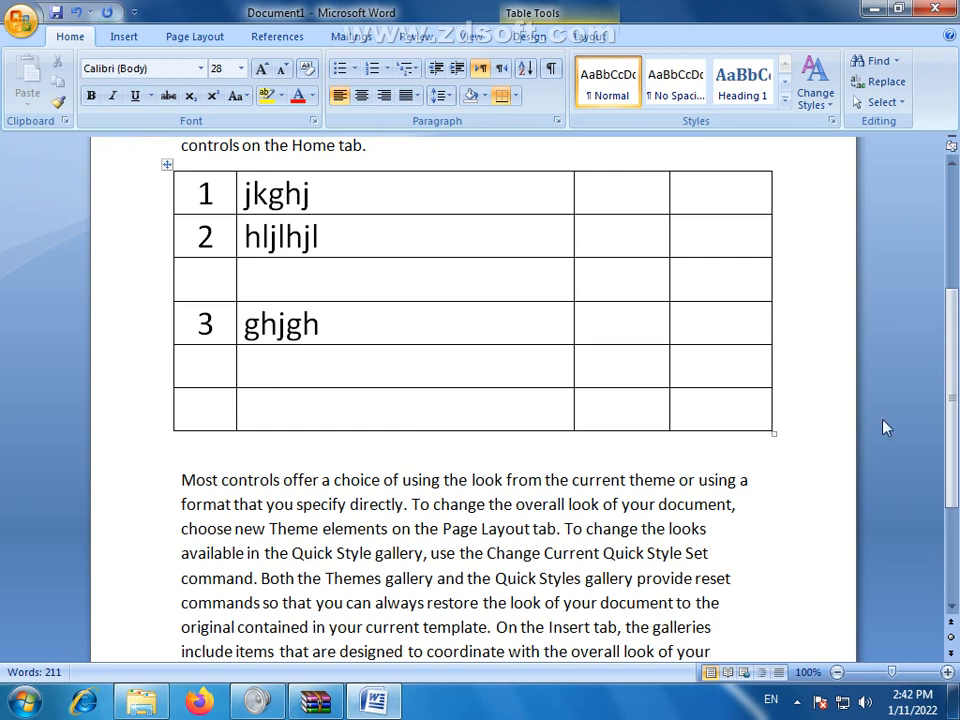
{"action": "scroll", "coordinate": [510, 500], "scroll_direction": "down", "scroll_amount": 2}
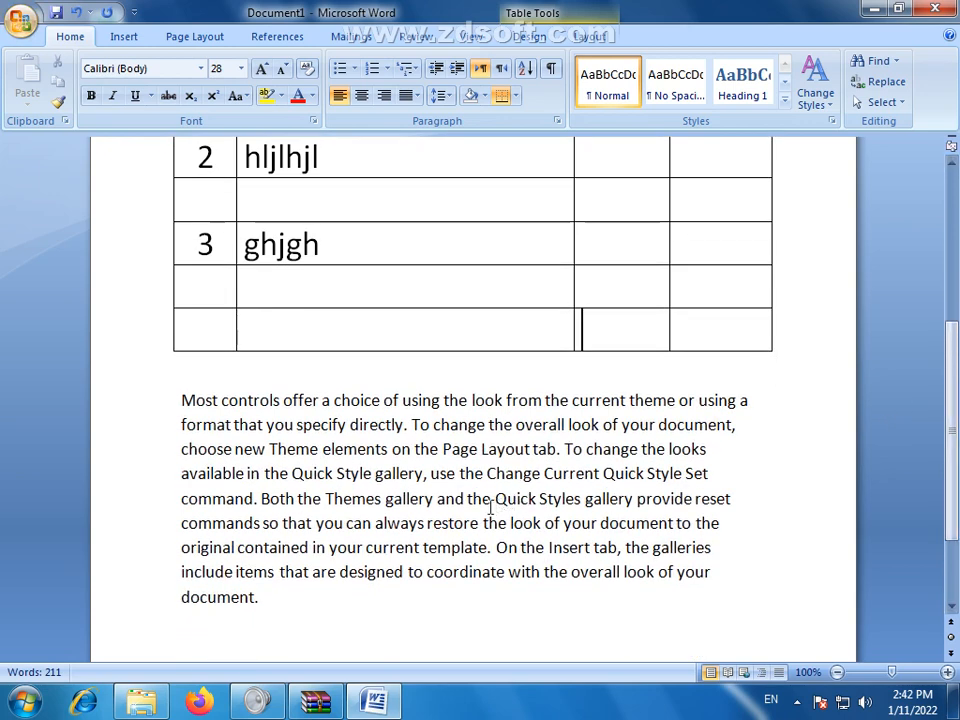
{"action": "scroll", "coordinate": [955, 422], "scroll_direction": "up", "scroll_amount": 1}
{"action": "scroll", "coordinate": [955, 422], "scroll_direction": "up", "scroll_amount": 2}
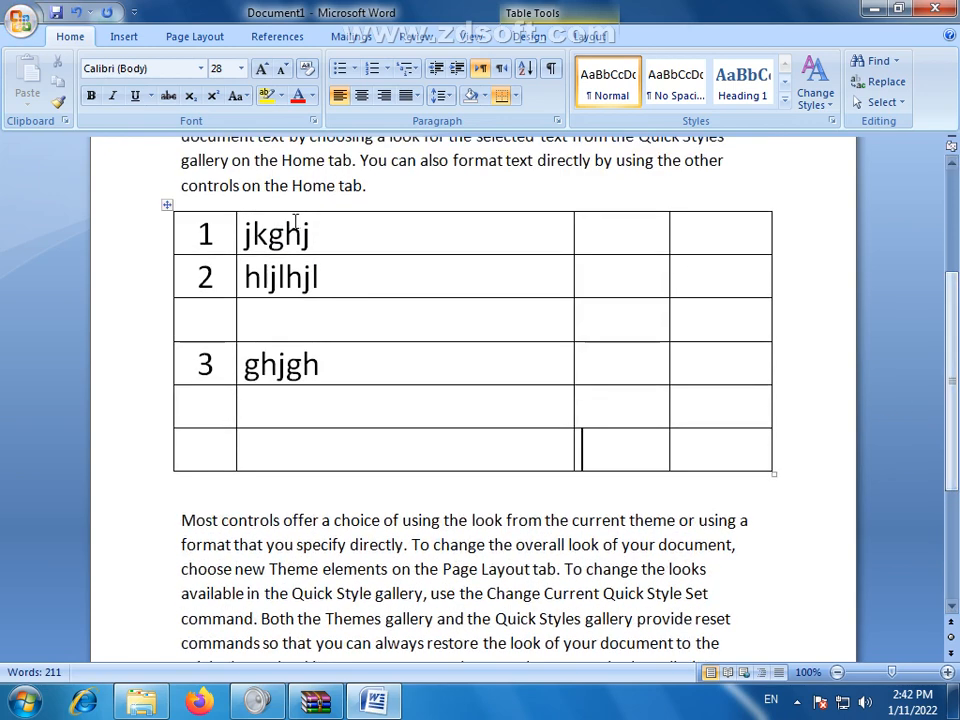
{"action": "left_click_drag", "start_coordinate": [191, 234], "coordinate": [755, 451]}
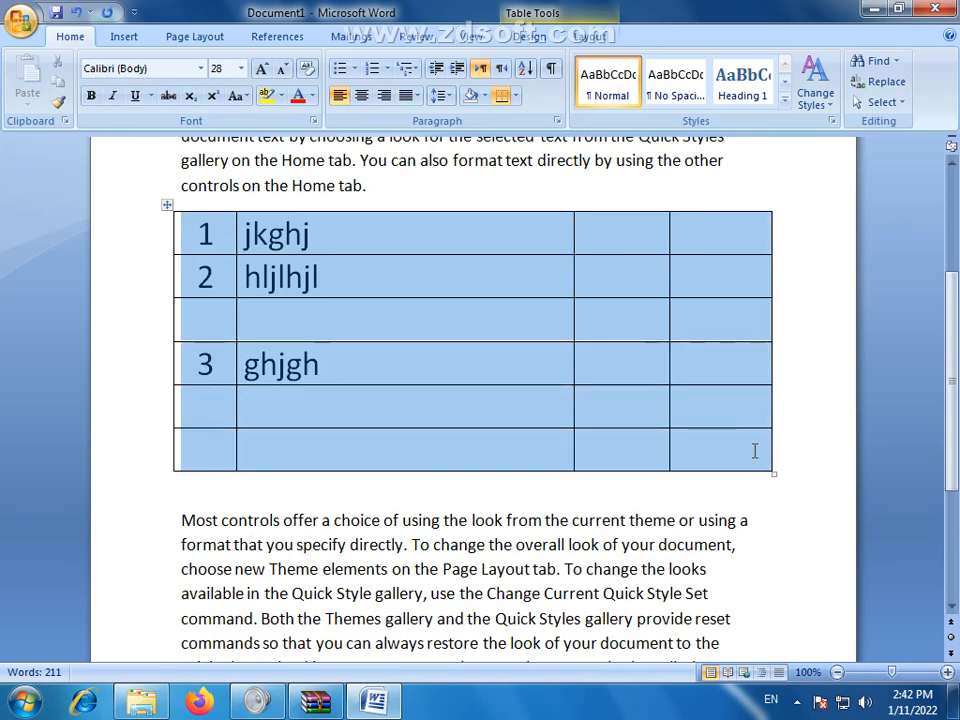
{"action": "left_click", "coordinate": [754, 520]}
{"action": "scroll", "coordinate": [571, 519], "scroll_direction": "down", "scroll_amount": 2}
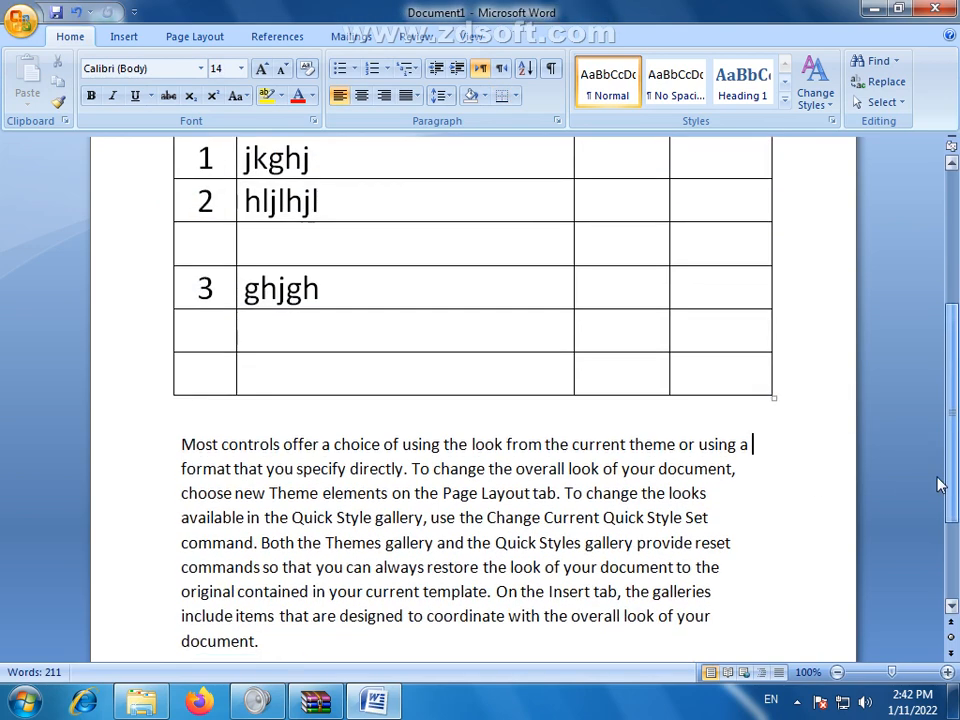
Split the paragraph below the table after "Page Layout tab." with an empty line between the two parts.
{"action": "left_click", "coordinate": [565, 493]}
{"action": "key", "text": "Return"}
{"action": "key", "text": "Return"}
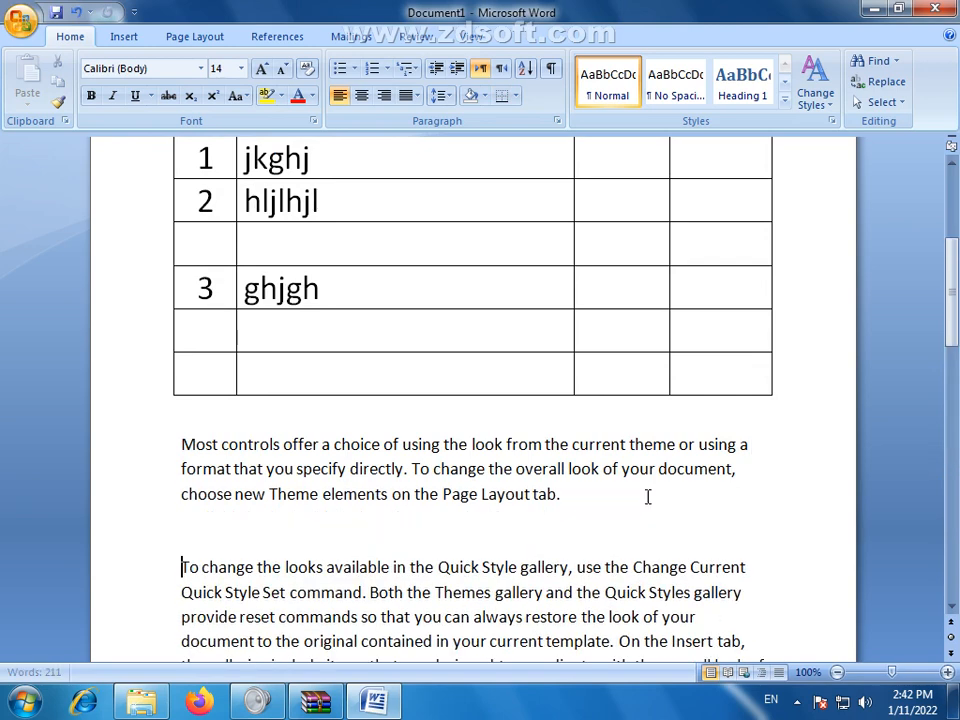
{"action": "scroll", "coordinate": [884, 355], "scroll_direction": "down", "scroll_amount": 5}
{"action": "left_click", "coordinate": [250, 326]}
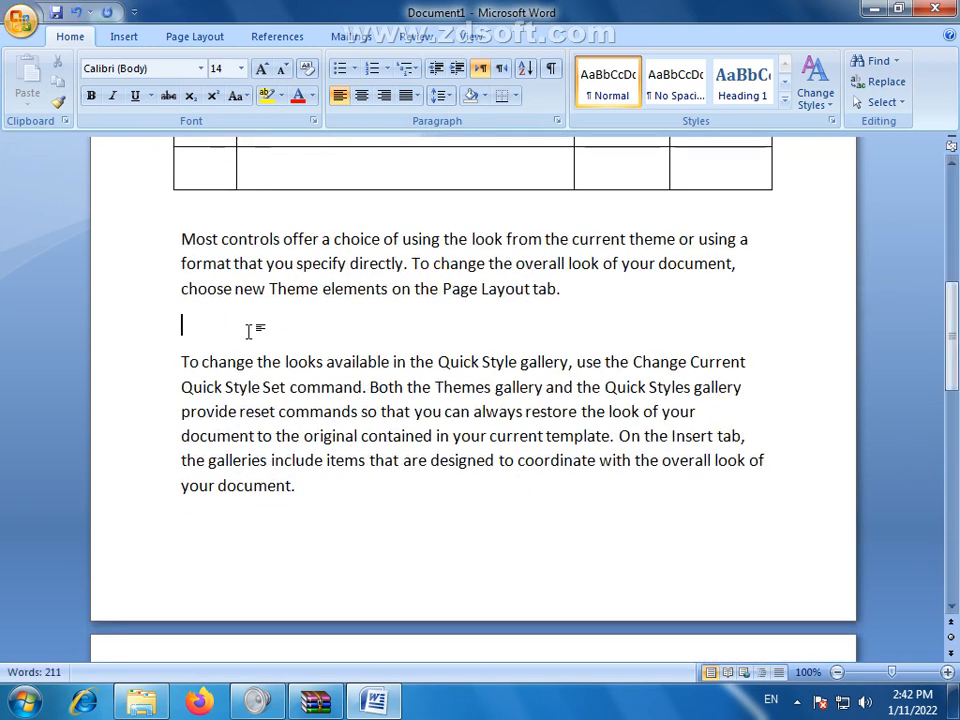
Add empty lines above the "To change the looks" paragraph until it moves onto the second page.
{"action": "scroll", "coordinate": [836, 356], "scroll_direction": "down", "scroll_amount": 2}
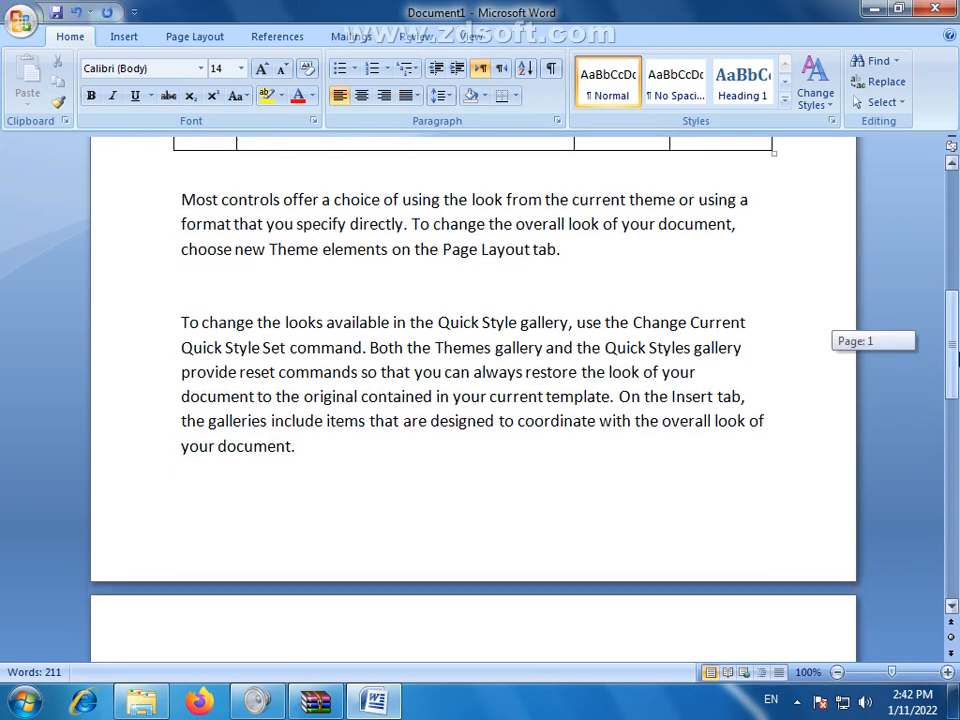
{"action": "key", "text": "Return"}
{"action": "key", "text": "Return"}
{"action": "key", "text": "Return"}
{"action": "key", "text": "Return"}
{"action": "key", "text": "Return"}
{"action": "key", "text": "Return"}
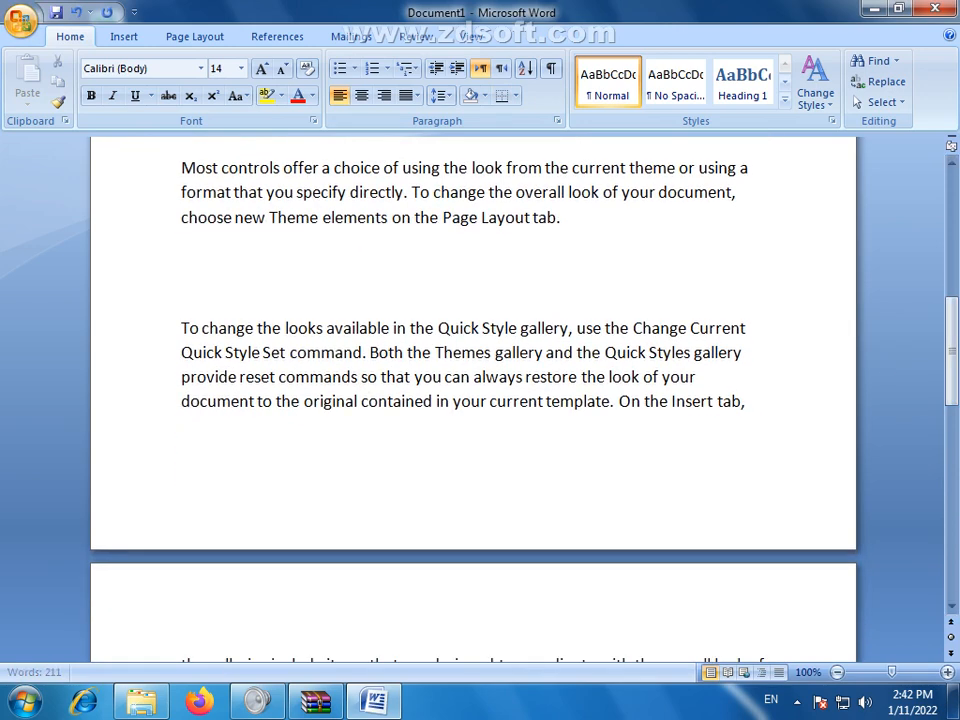
{"action": "scroll", "coordinate": [480, 390], "scroll_direction": "down", "scroll_amount": 4}
{"action": "key", "text": "Return"}
{"action": "key", "text": "Return"}
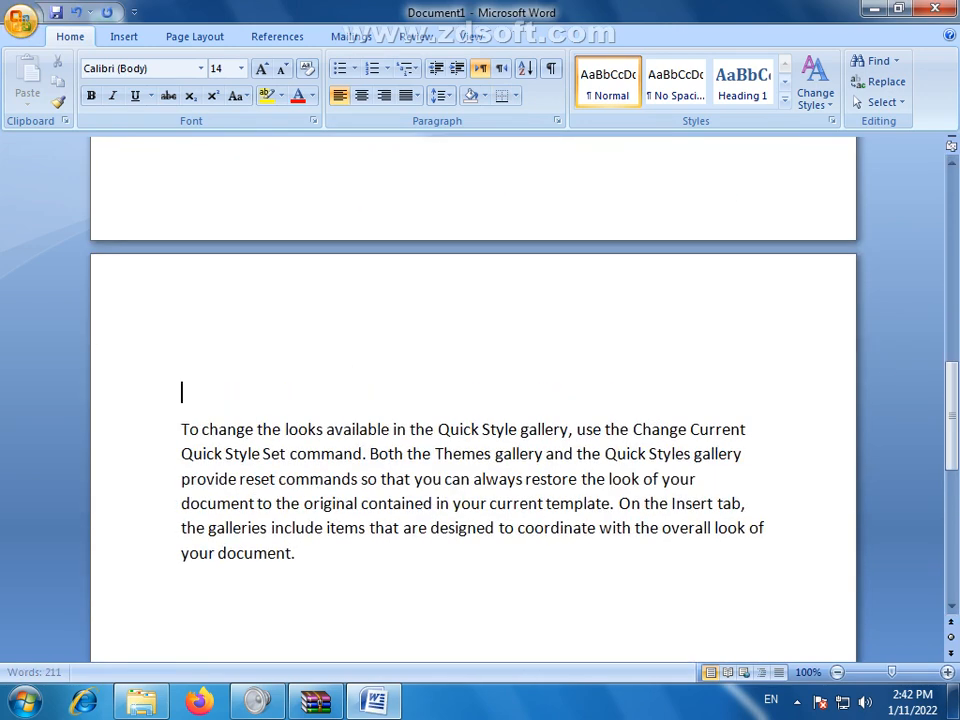
Insert a table with 6 columns and 5 rows on the empty line above the "To change the looks" paragraph on the second page.
{"action": "left_click", "coordinate": [180, 394]}
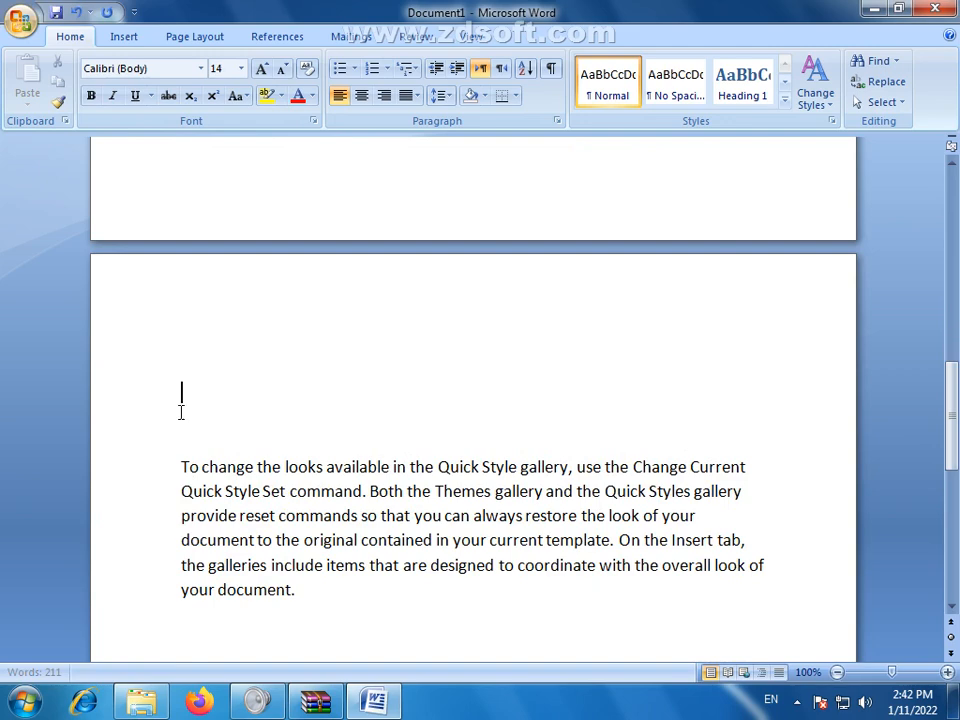
{"action": "left_click", "coordinate": [122, 37]}
{"action": "left_click", "coordinate": [123, 108]}
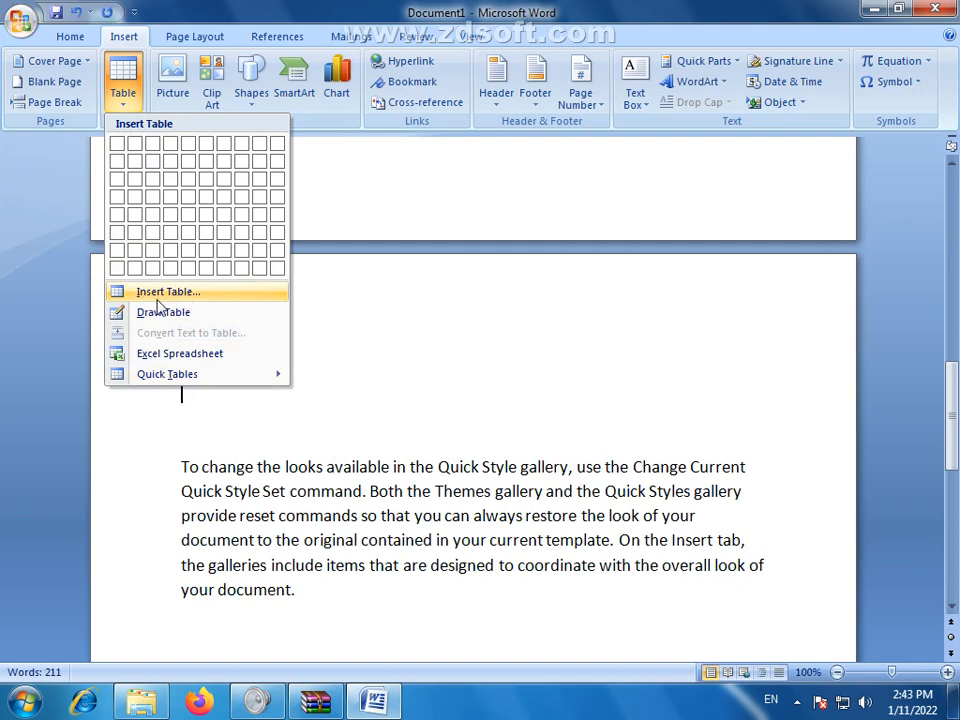
{"action": "left_click", "coordinate": [157, 296]}
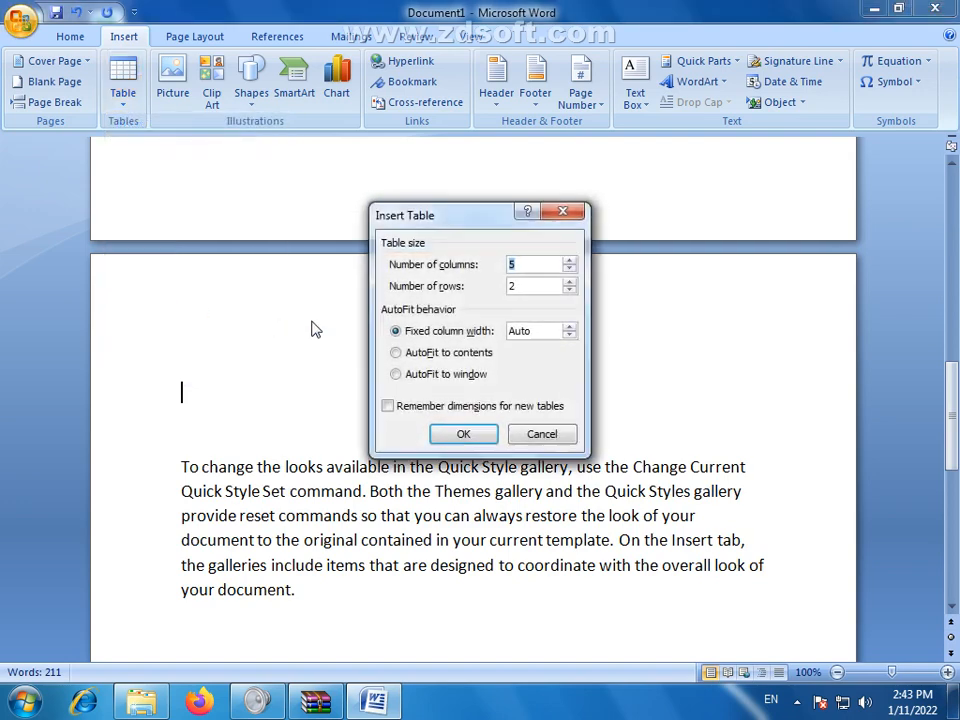
{"action": "left_click_drag", "start_coordinate": [463, 219], "coordinate": [445, 191]}
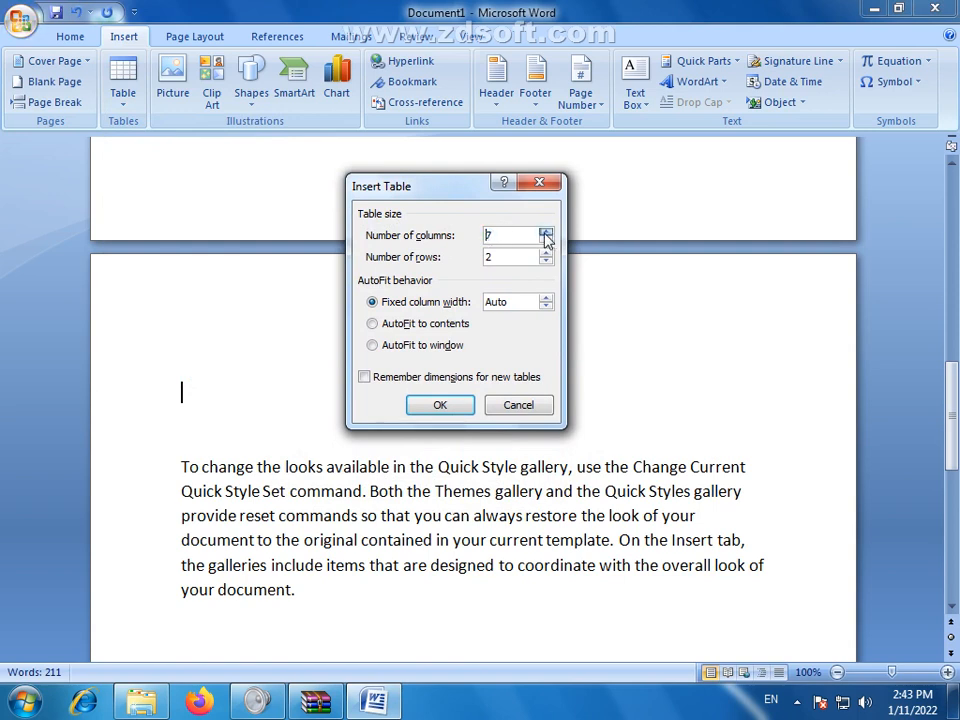
{"action": "left_click", "coordinate": [545, 233]}
{"action": "left_click", "coordinate": [545, 252]}
{"action": "left_click", "coordinate": [545, 252]}
{"action": "left_click", "coordinate": [545, 252]}
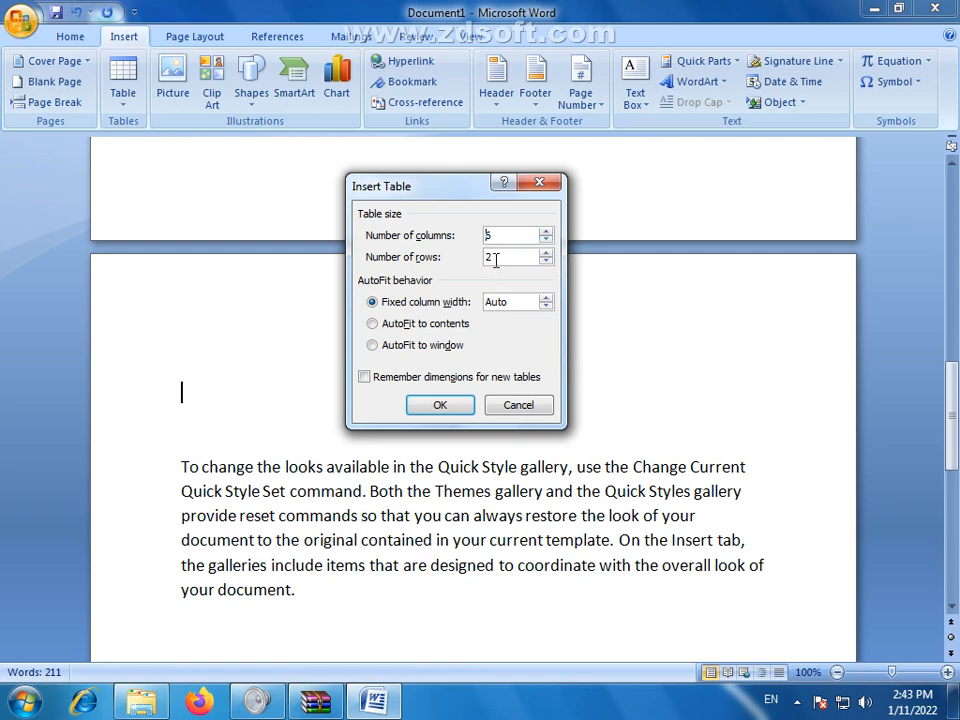
{"action": "left_click", "coordinate": [546, 254]}
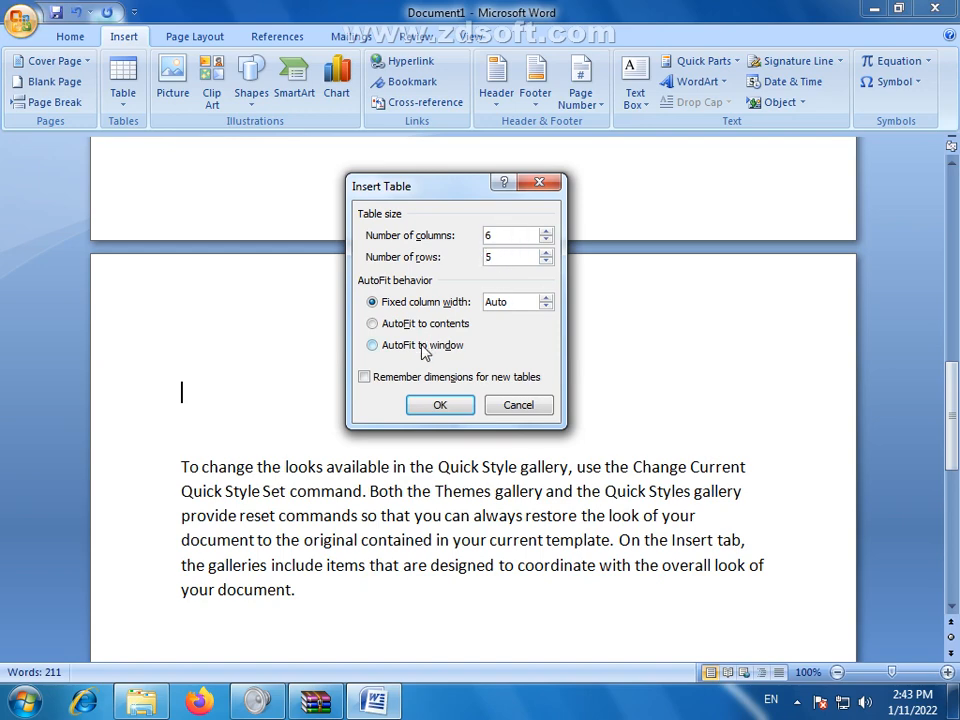
{"action": "left_click", "coordinate": [432, 404]}
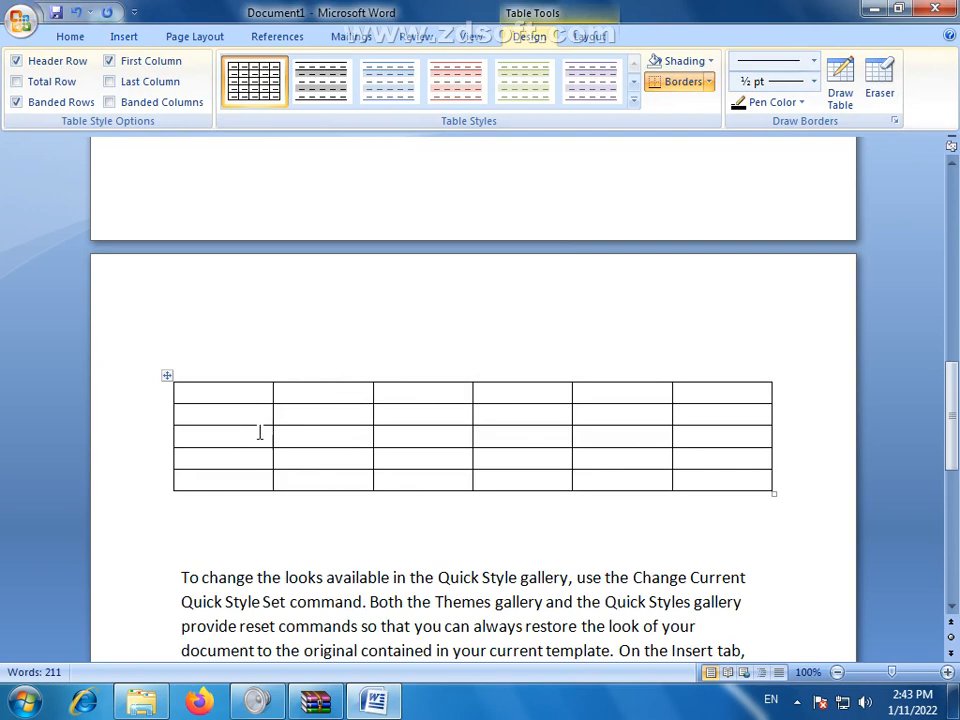
{"action": "left_click_drag", "start_coordinate": [955, 400], "coordinate": [955, 397]}
{"action": "scroll", "coordinate": [330, 150], "scroll_direction": "up", "scroll_amount": 6}
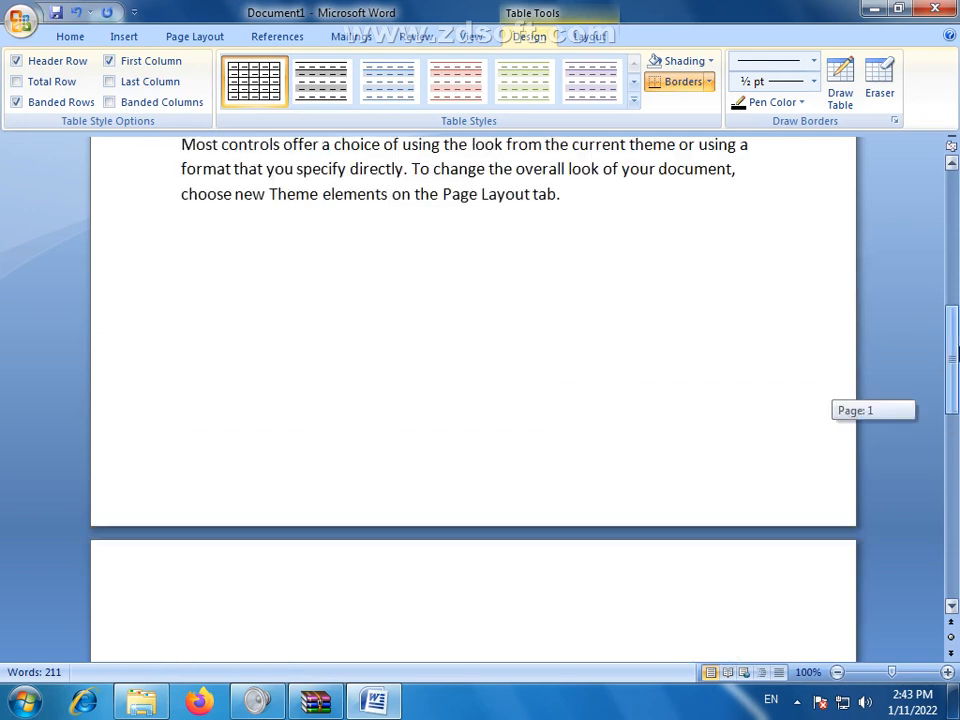
{"action": "left_click", "coordinate": [117, 37]}
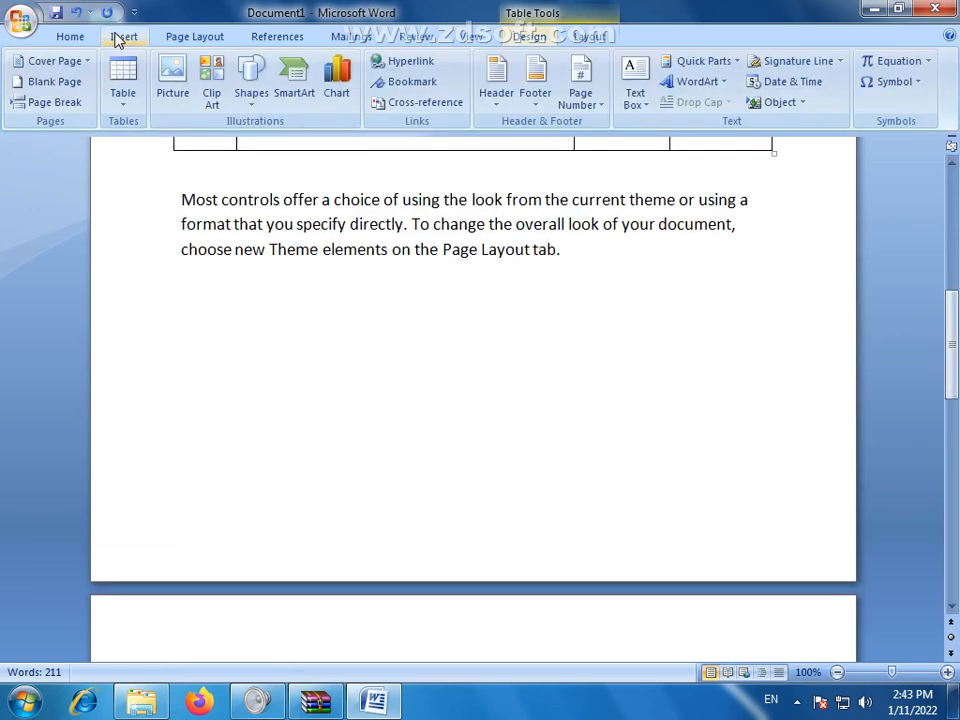
{"action": "left_click", "coordinate": [123, 98]}
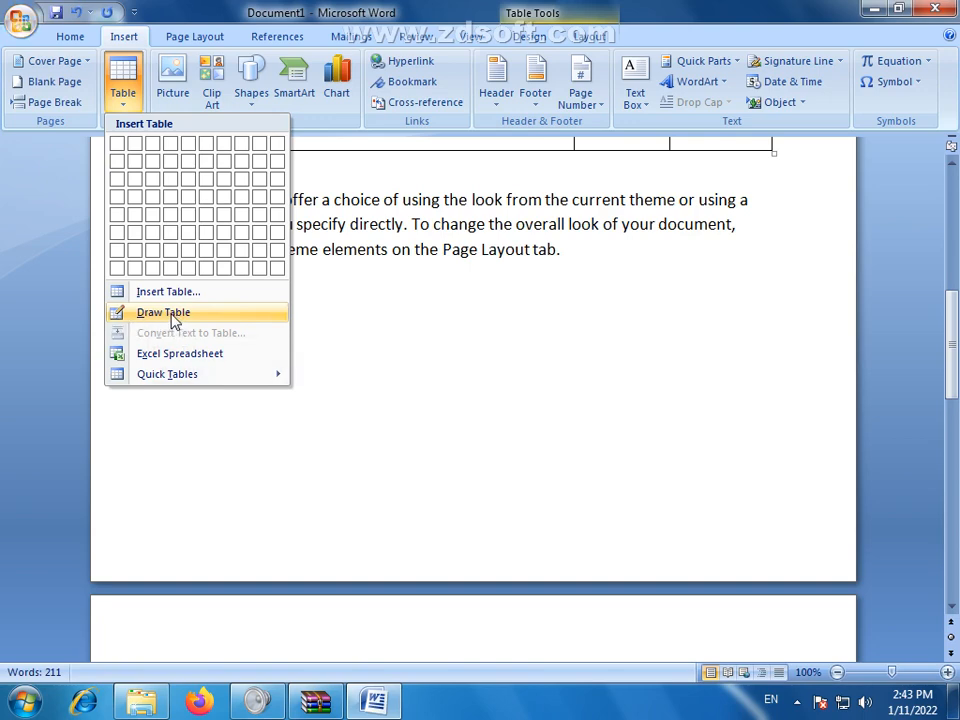
Highlight the empty third row and the columns of the first page's table one after another to examine its rows and columns.
{"action": "left_click_drag", "start_coordinate": [955, 348], "coordinate": [885, 321]}
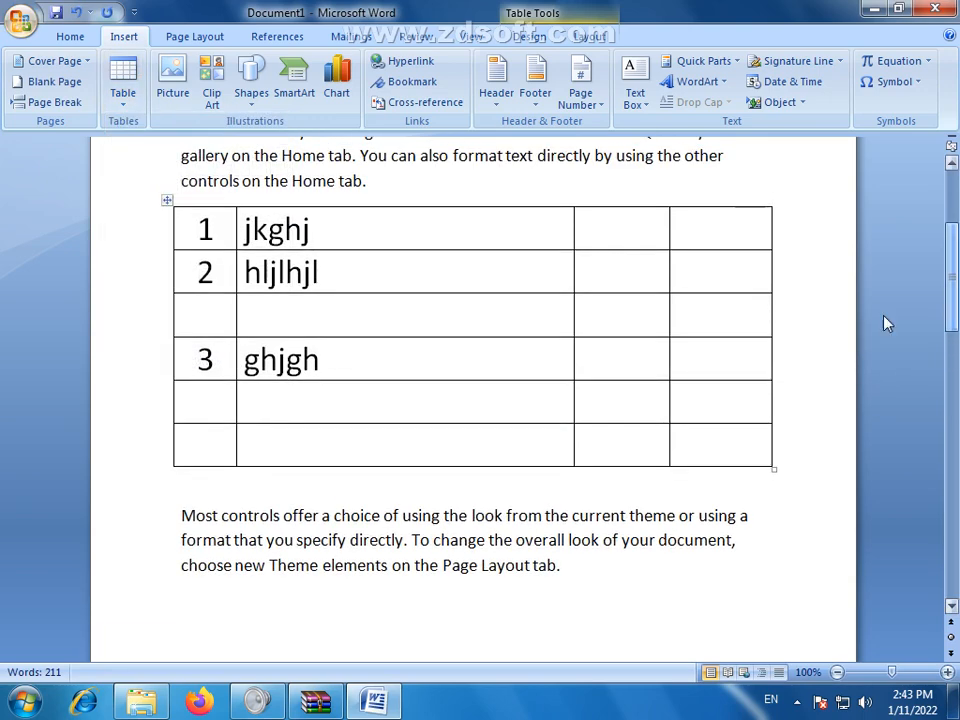
{"action": "left_click_drag", "start_coordinate": [197, 305], "coordinate": [732, 316]}
{"action": "left_click_drag", "start_coordinate": [214, 227], "coordinate": [214, 446]}
{"action": "left_click_drag", "start_coordinate": [407, 240], "coordinate": [382, 442]}
{"action": "left_click_drag", "start_coordinate": [606, 226], "coordinate": [621, 423]}
{"action": "left_click", "coordinate": [429, 354]}
{"action": "left_click", "coordinate": [272, 306]}
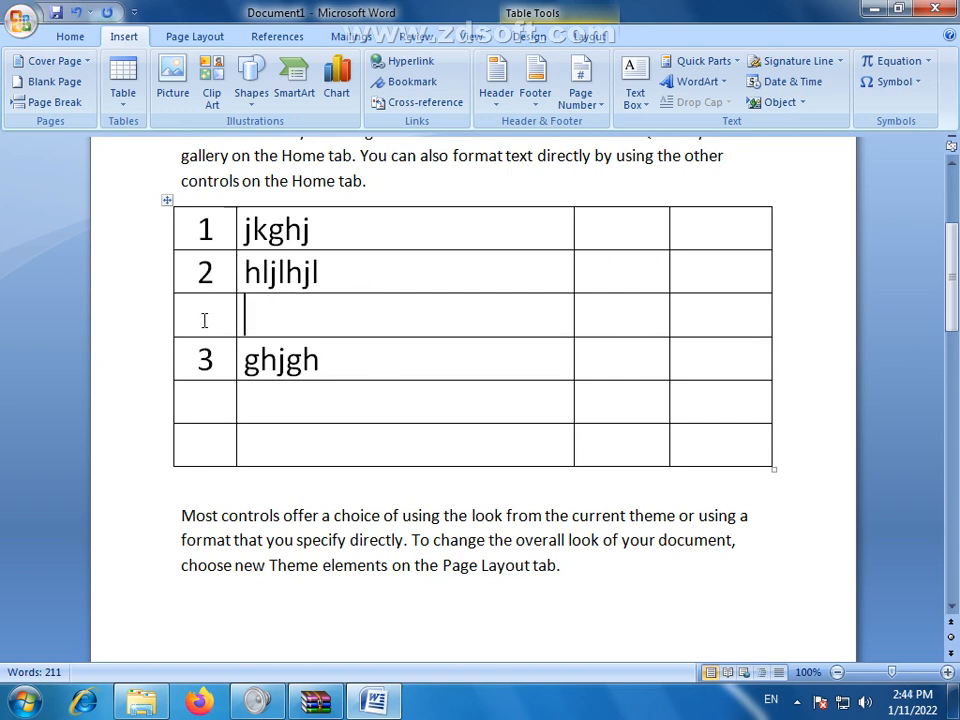
{"action": "left_click_drag", "start_coordinate": [662, 306], "coordinate": [200, 323]}
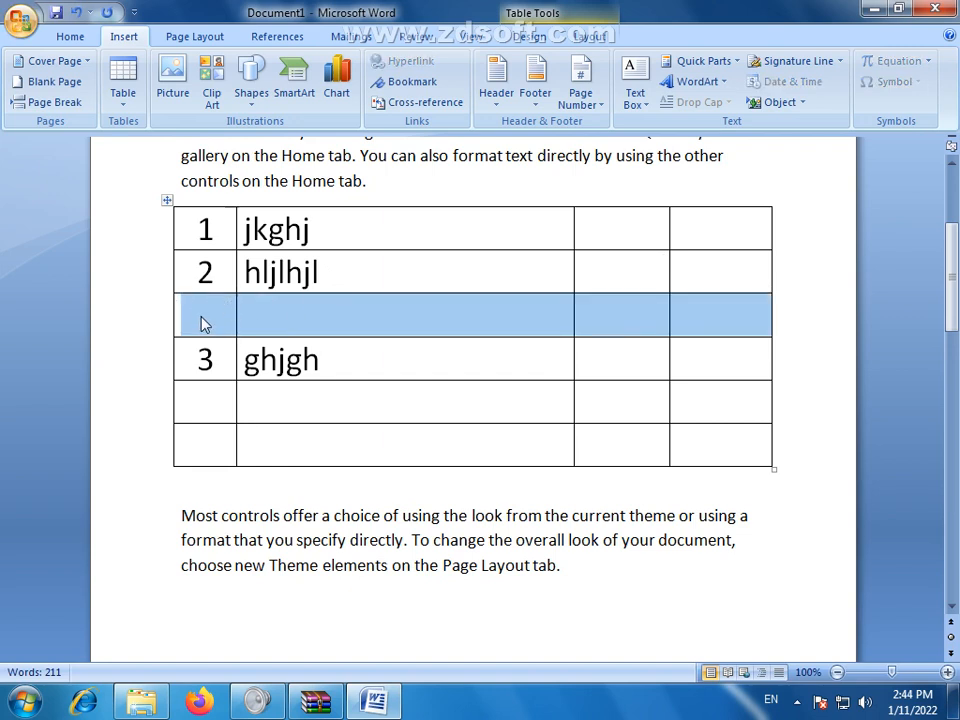
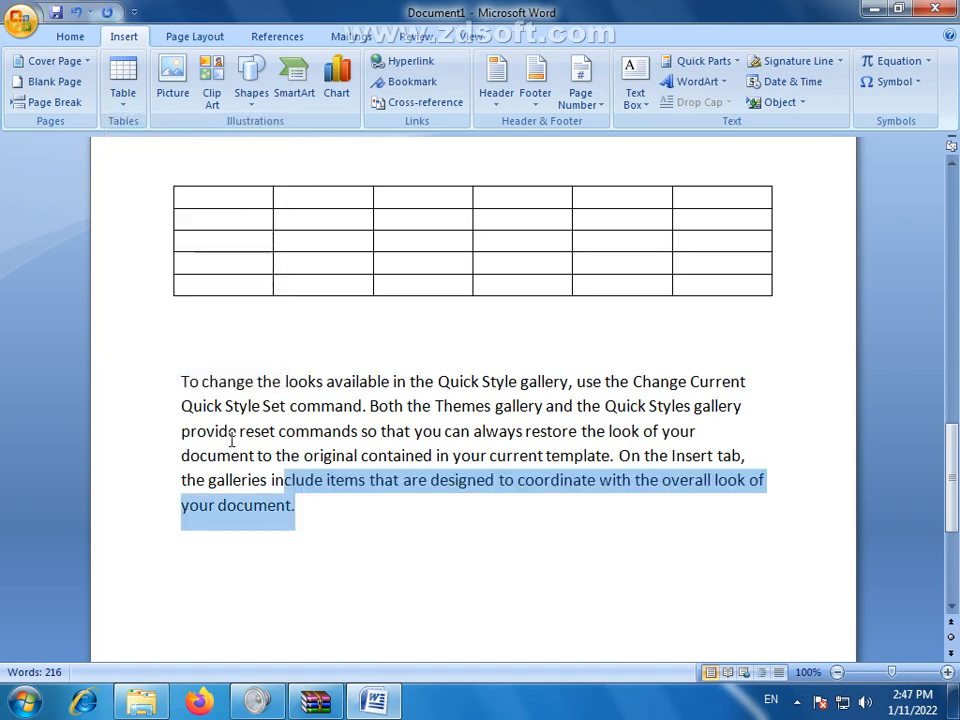
Convert the selected "To change the looks" paragraph and the empty line above it into a 3-column table, separating text at paragraphs.
{"action": "left_click", "coordinate": [131, 111]}
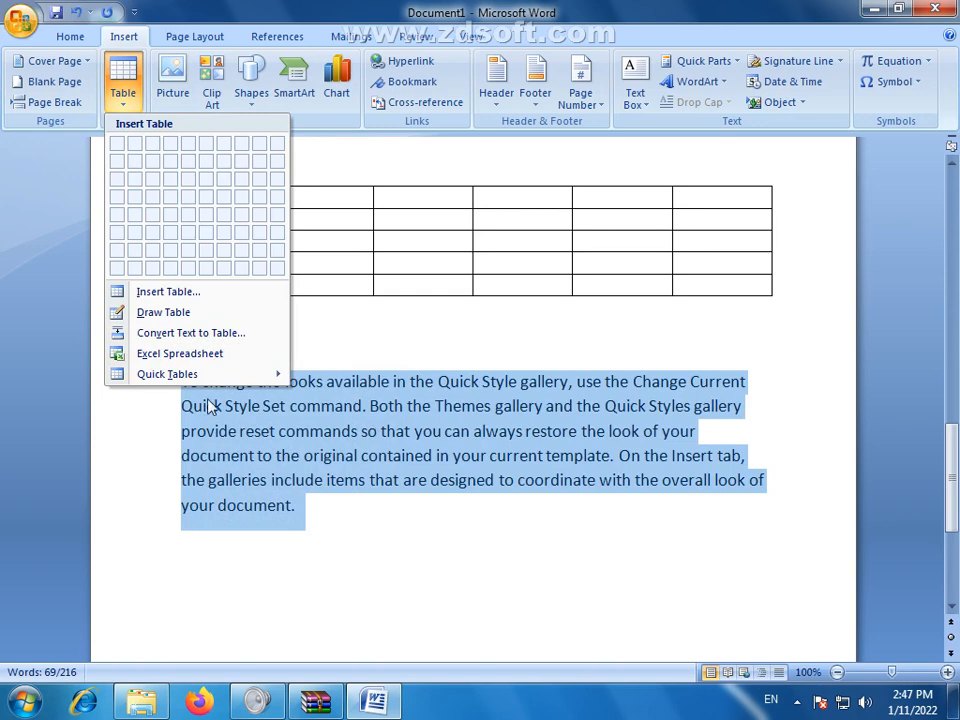
{"action": "left_click", "coordinate": [191, 333]}
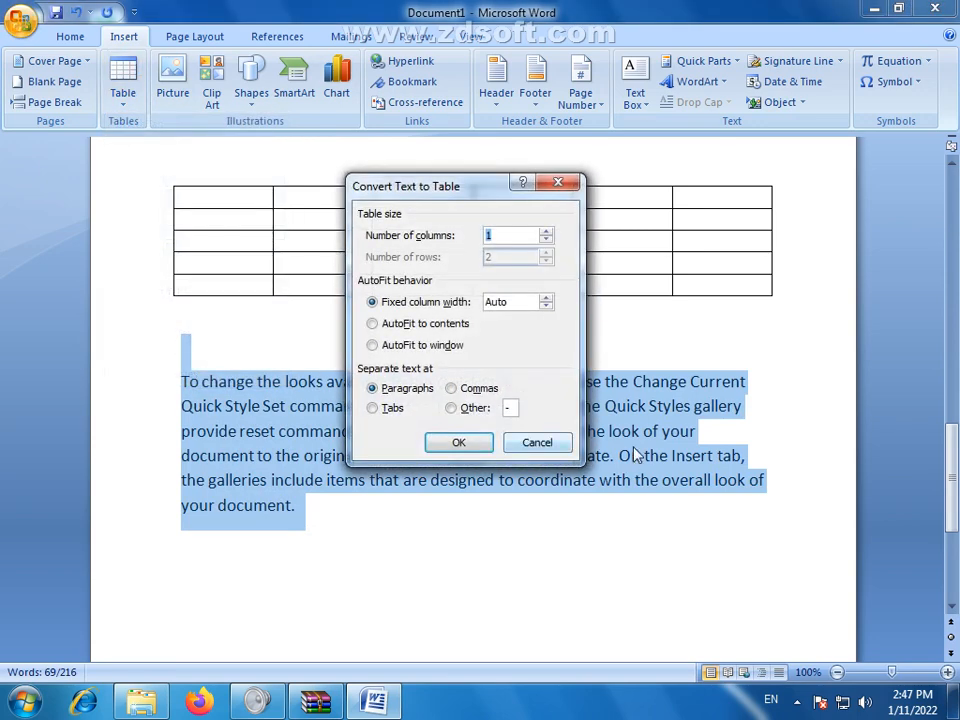
{"action": "left_click", "coordinate": [546, 231]}
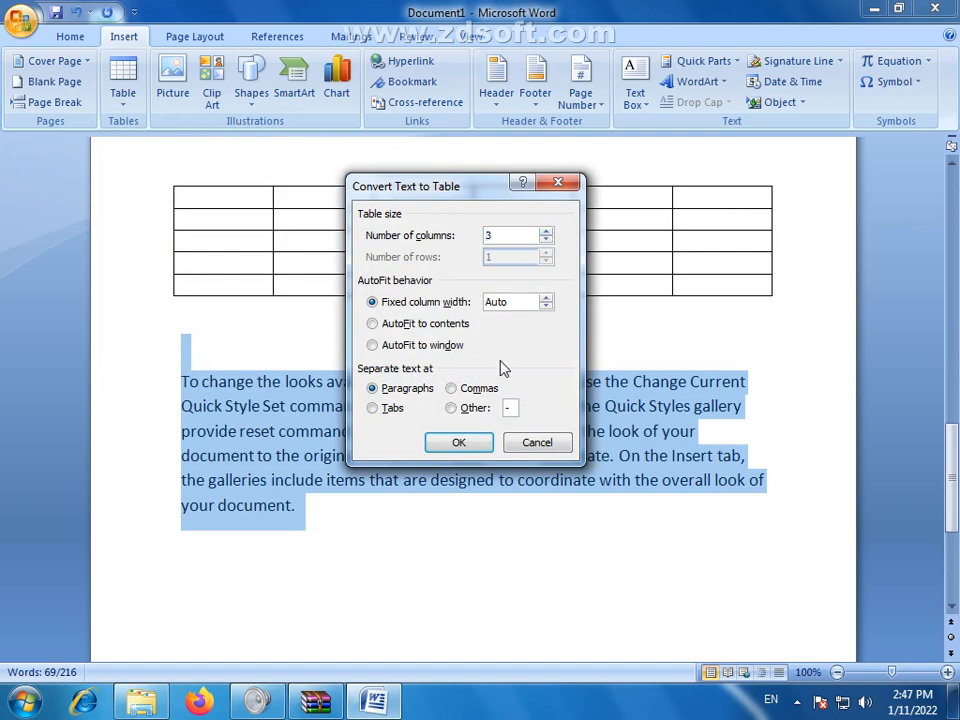
{"action": "left_click", "coordinate": [467, 445]}
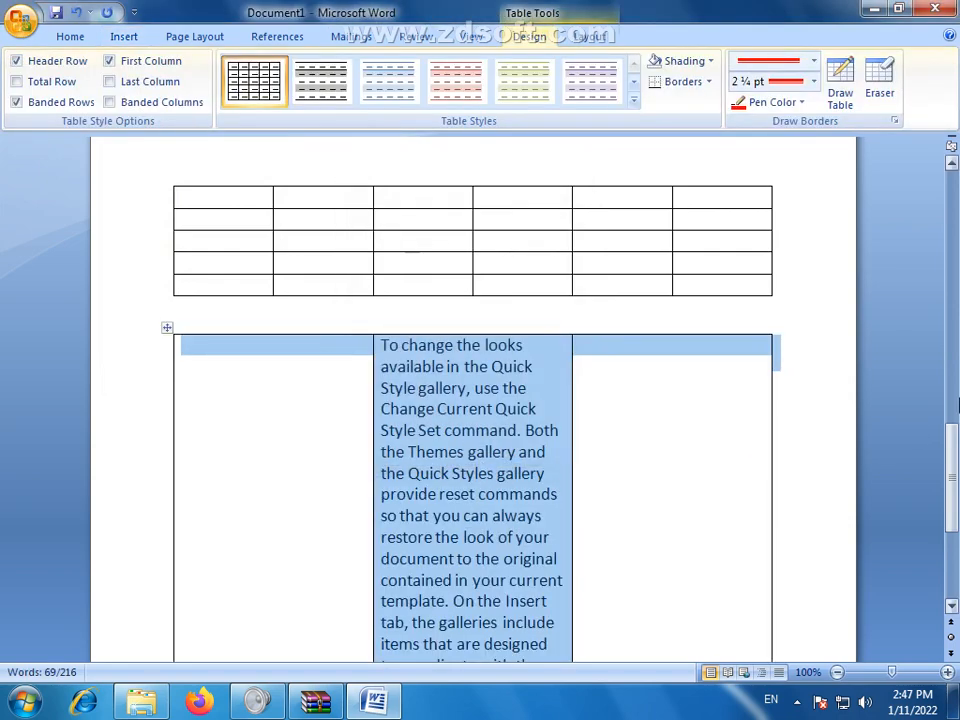
Undo the text-to-table conversion and deselect the paragraph.
{"action": "left_click_drag", "start_coordinate": [953, 478], "coordinate": [957, 310]}
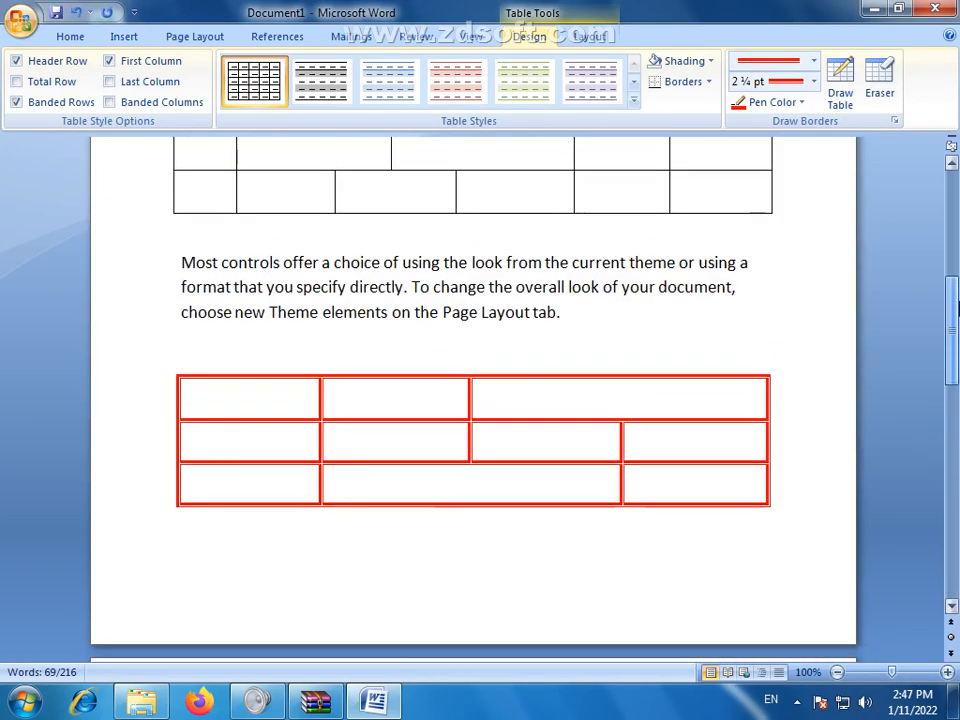
{"action": "key", "text": "ctrl+z"}
{"action": "left_click_drag", "start_coordinate": [953, 383], "coordinate": [953, 425]}
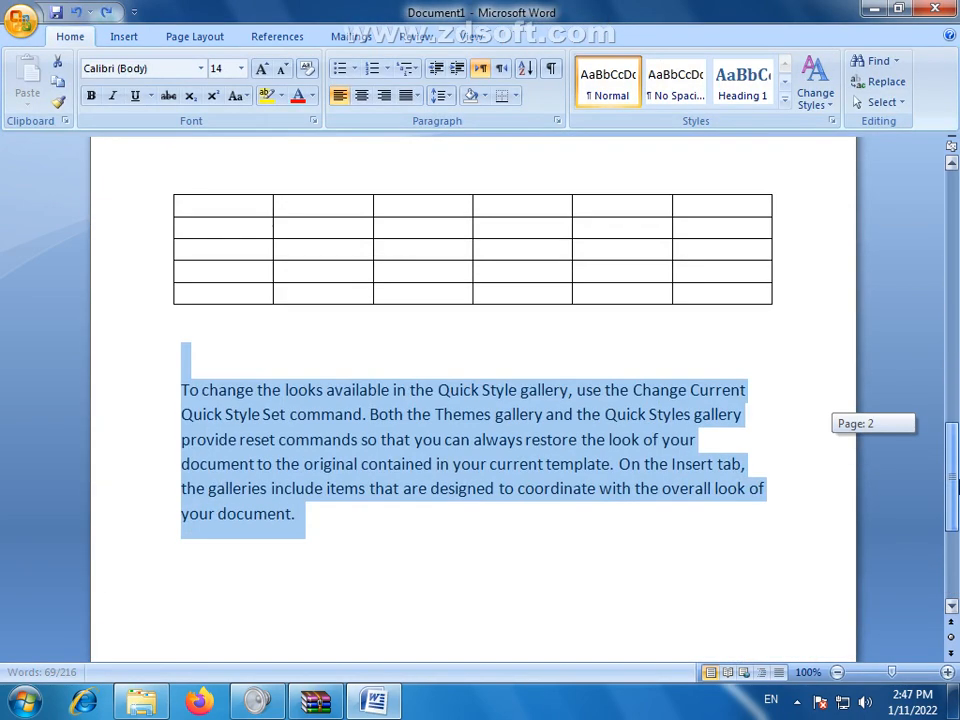
{"action": "left_click", "coordinate": [482, 518]}
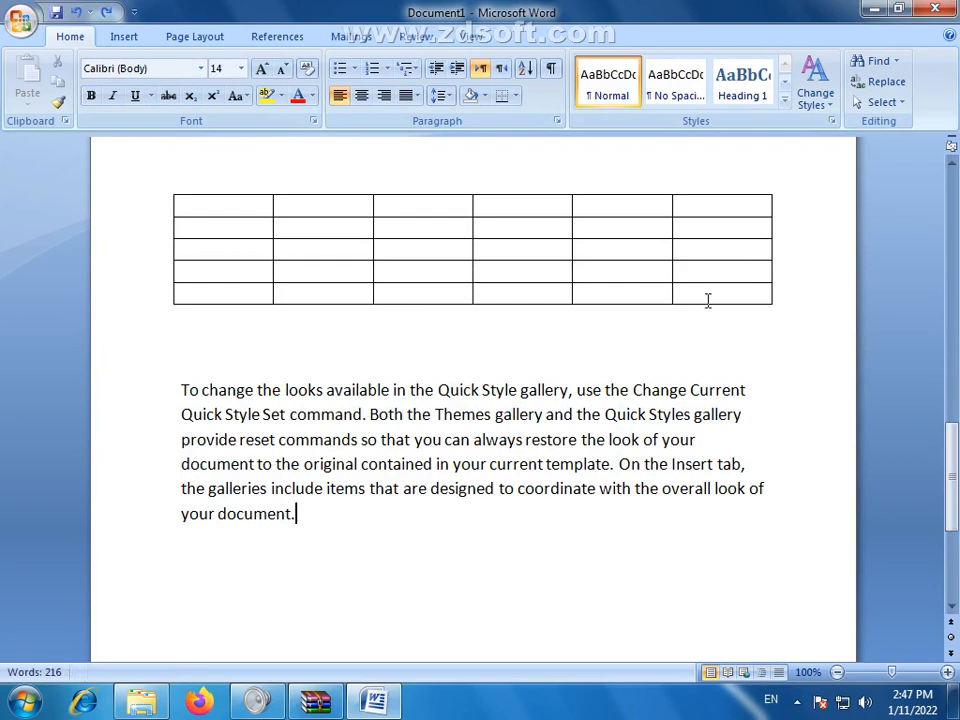
Highlight the whole six-column table and view the built-in Quick Tables gallery without inserting anything.
{"action": "left_click", "coordinate": [208, 205]}
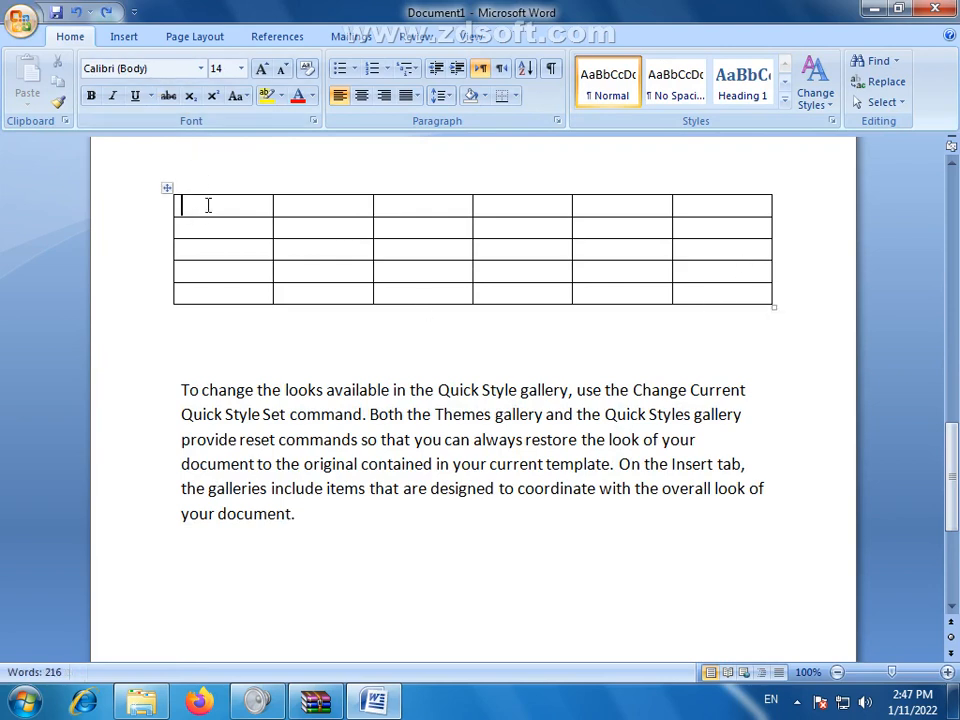
{"action": "left_click_drag", "start_coordinate": [208, 205], "coordinate": [760, 320]}
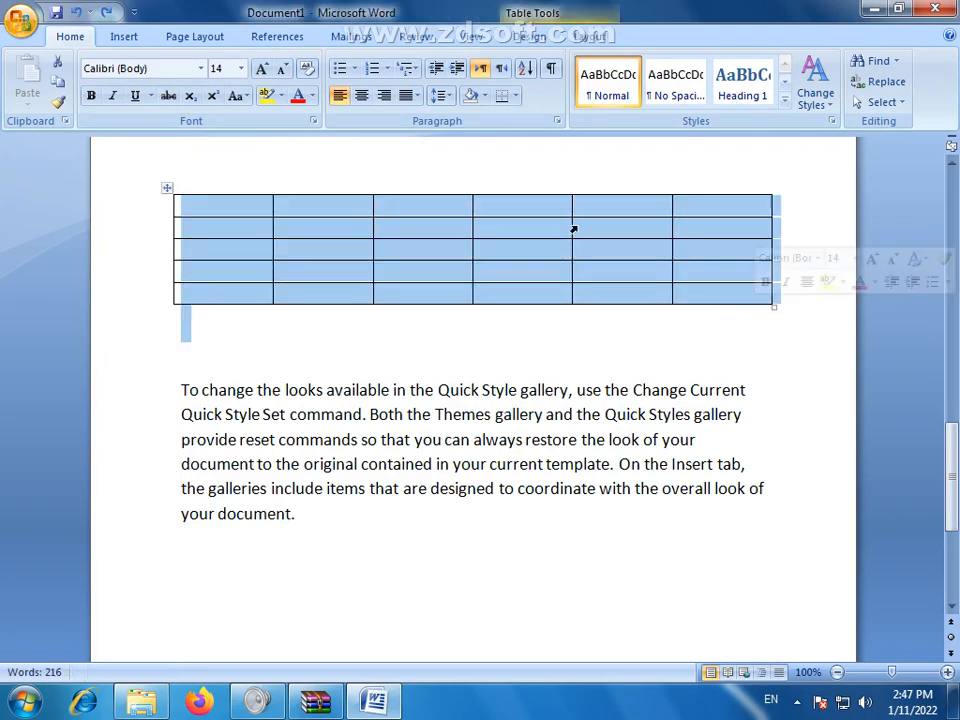
{"action": "left_click", "coordinate": [124, 40]}
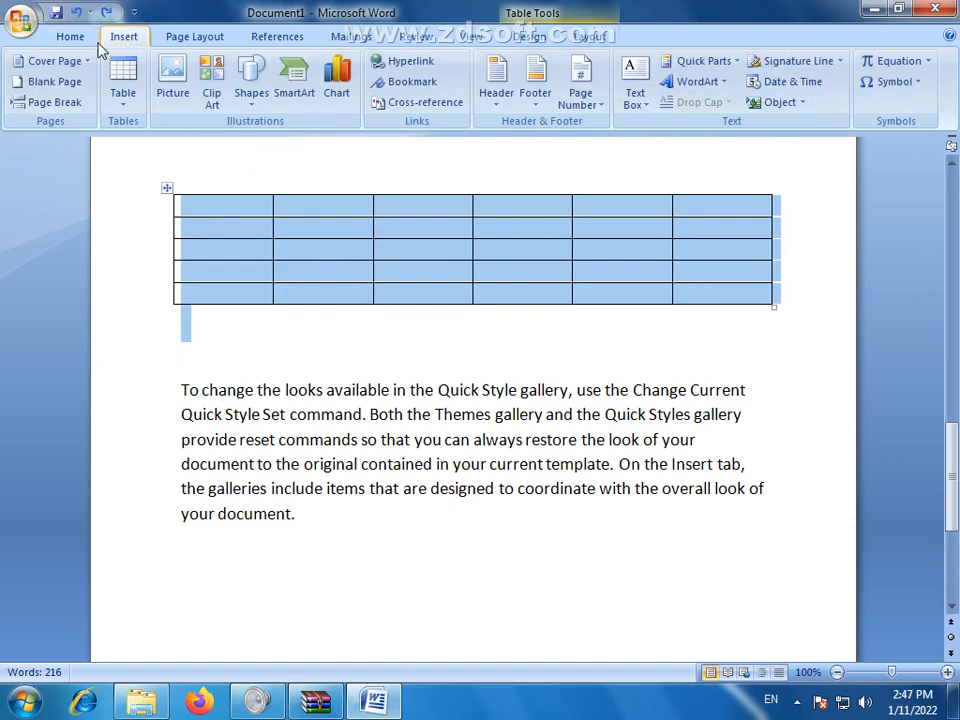
{"action": "left_click", "coordinate": [123, 85]}
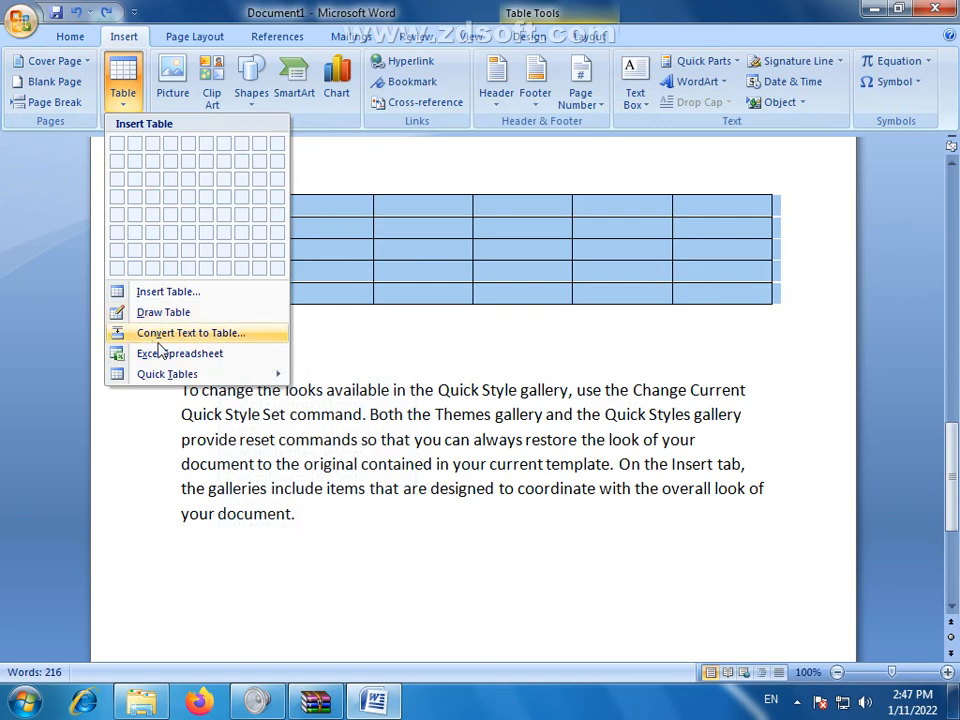
{"action": "mouse_move", "coordinate": [272, 372]}
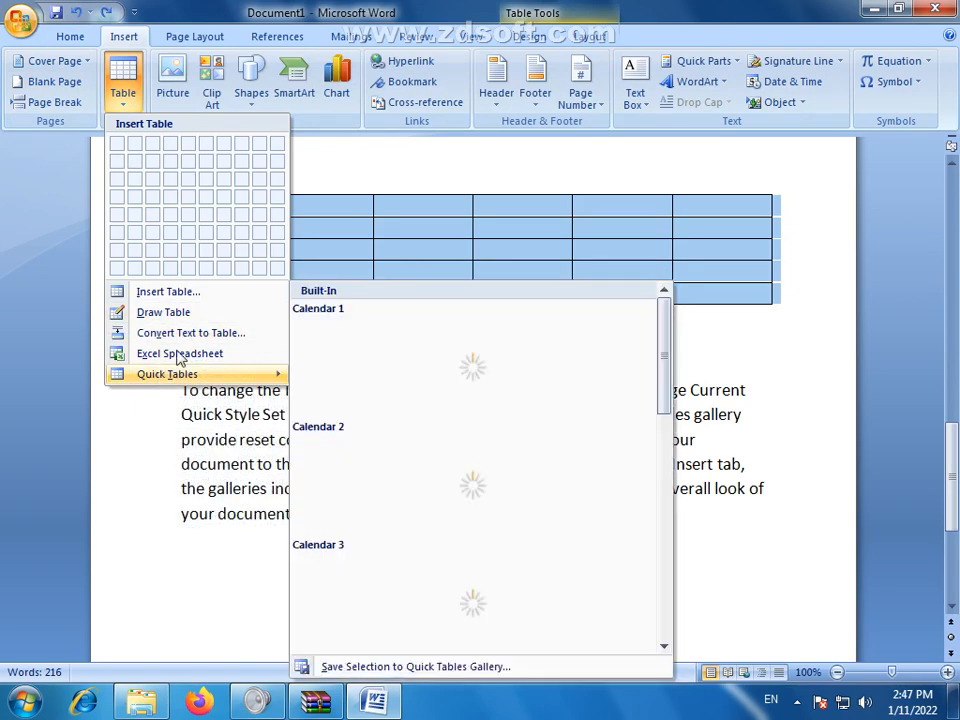
{"action": "left_click", "coordinate": [186, 416]}
Split the paragraph below the six-column table before "On the Insert tab", leaving an empty line, and place the cursor on that line.
{"action": "left_click", "coordinate": [362, 464]}
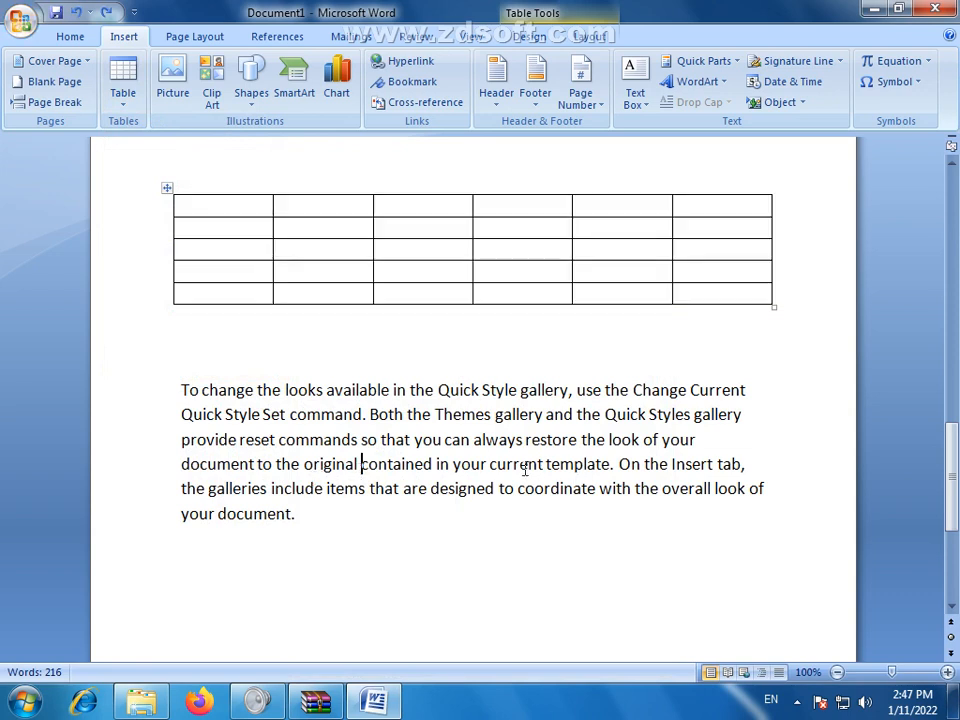
{"action": "left_click", "coordinate": [618, 464]}
{"action": "key", "text": "Return"}
{"action": "key", "text": "Return"}
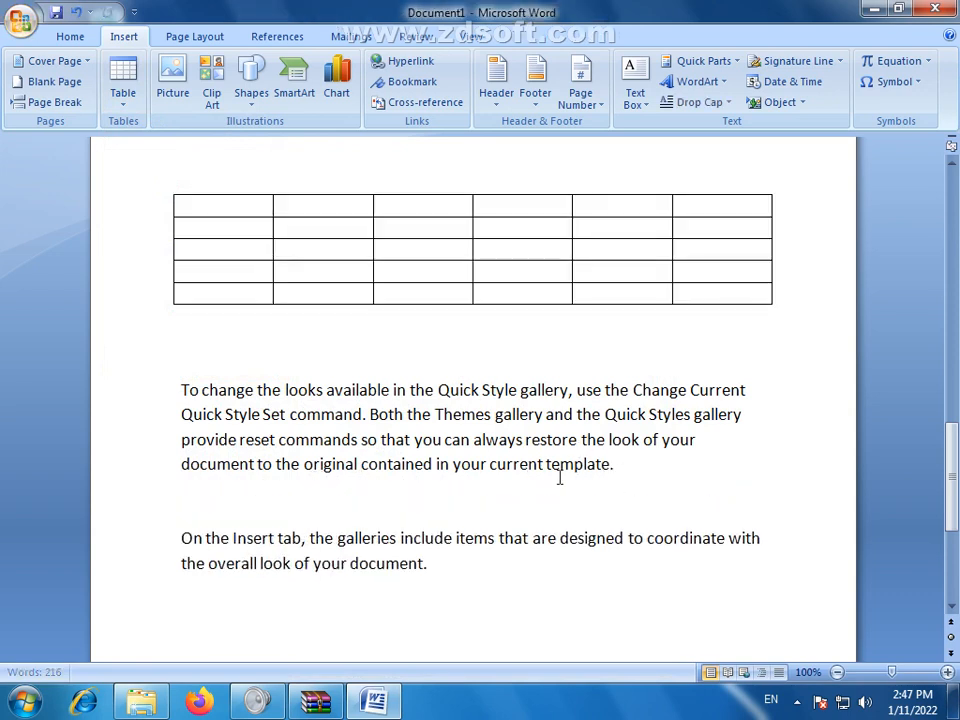
{"action": "left_click", "coordinate": [203, 497]}
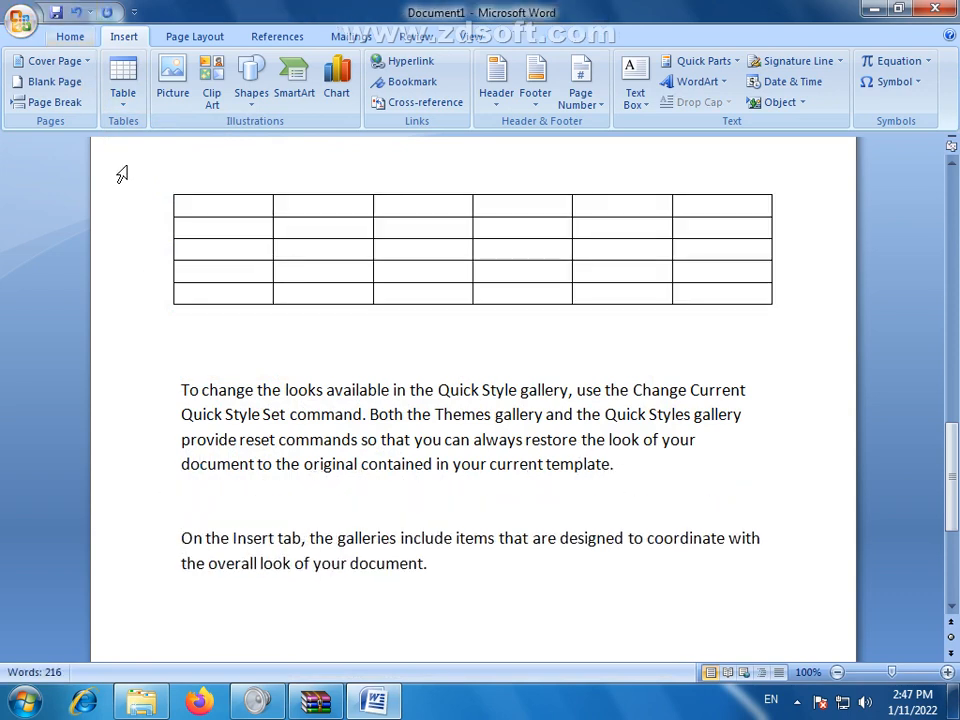
Review the table insertion options, highlight all cells of the six-column table, and look over the two paragraphs below it.
{"action": "left_click", "coordinate": [118, 88]}
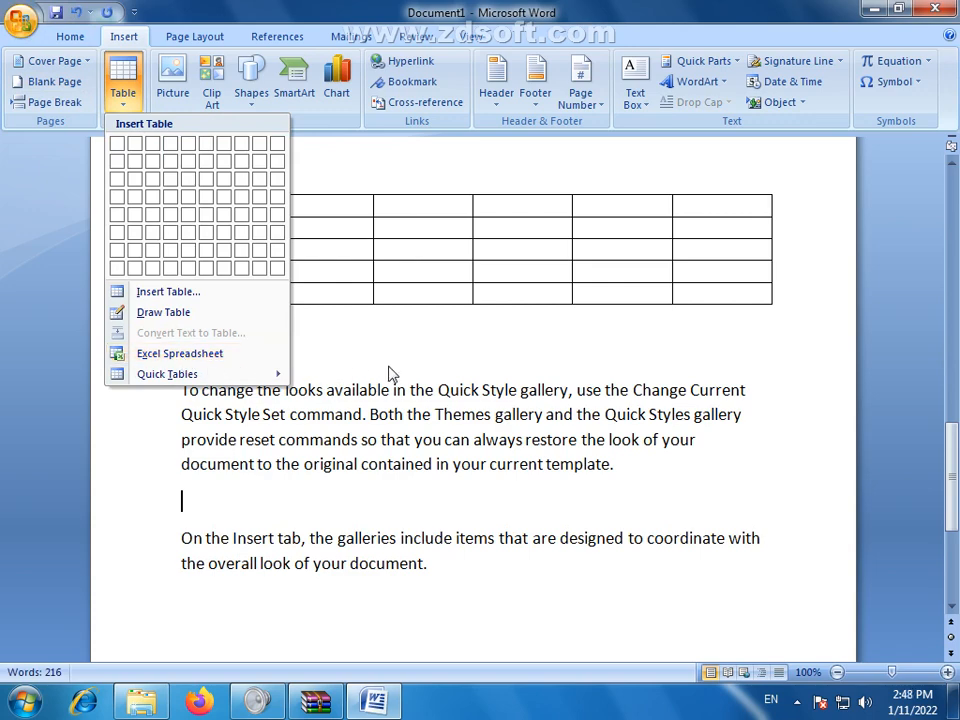
{"action": "left_click", "coordinate": [436, 274]}
{"action": "left_click_drag", "start_coordinate": [195, 205], "coordinate": [705, 290]}
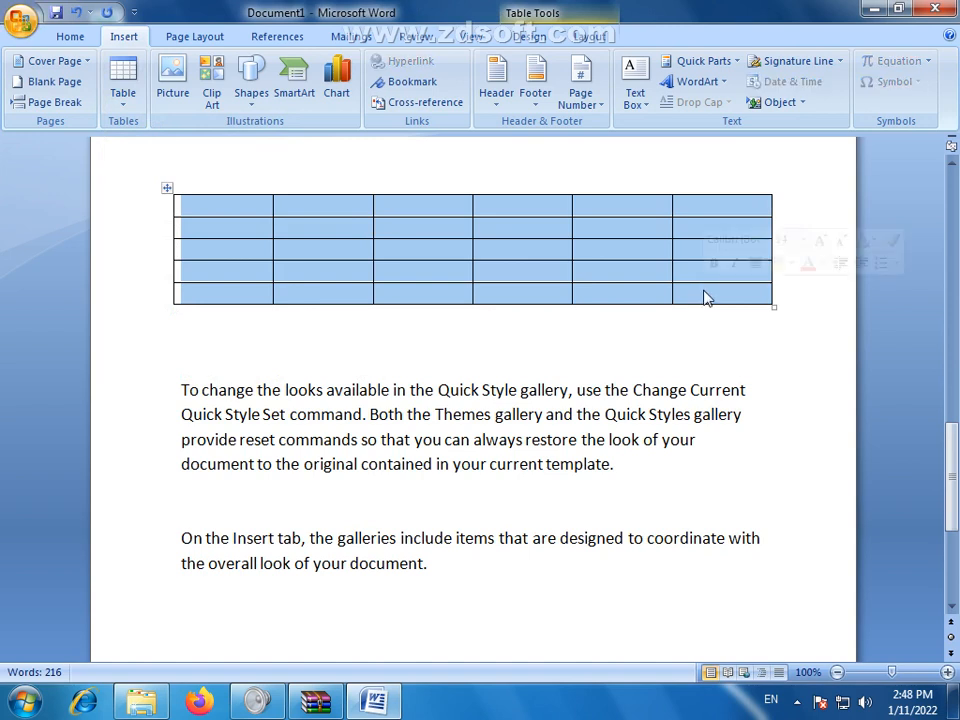
{"action": "left_click", "coordinate": [703, 293]}
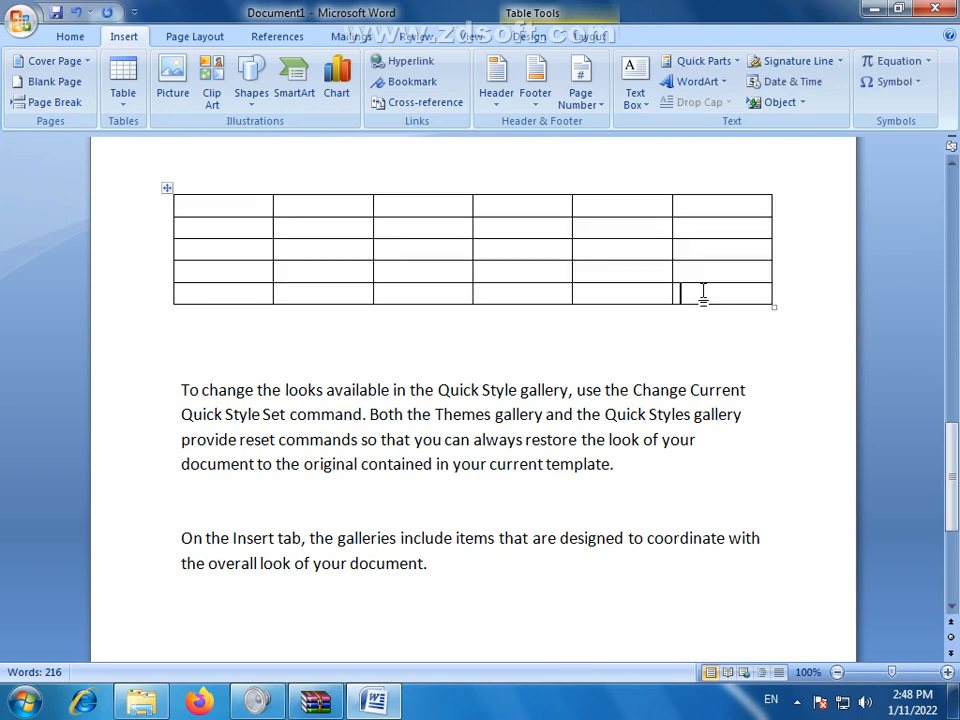
{"action": "left_click_drag", "start_coordinate": [953, 491], "coordinate": [953, 500]}
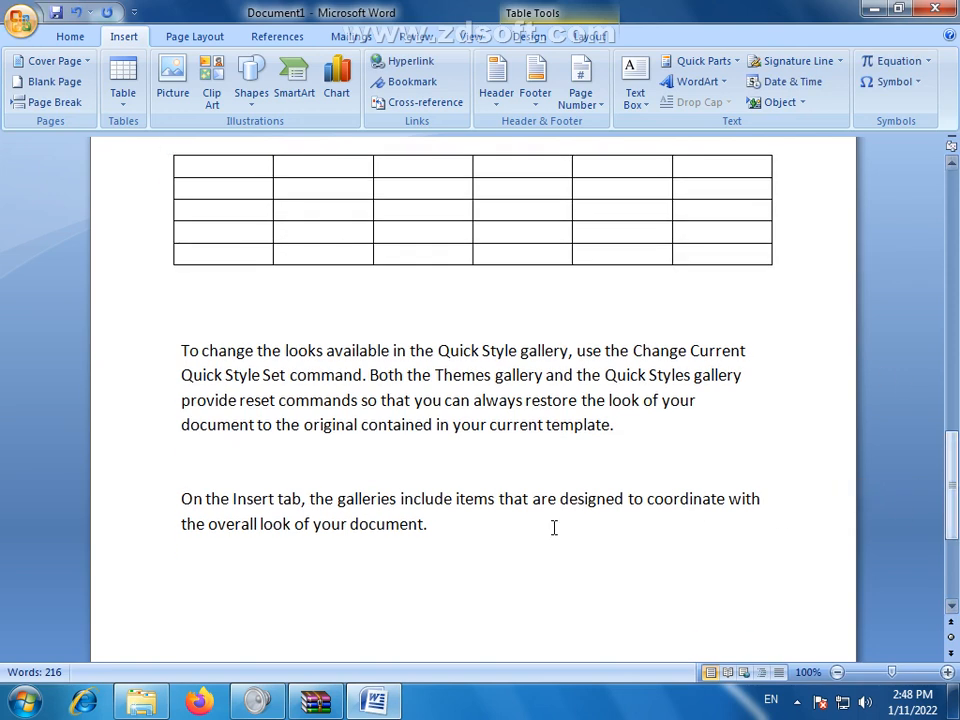
{"action": "left_click", "coordinate": [209, 462]}
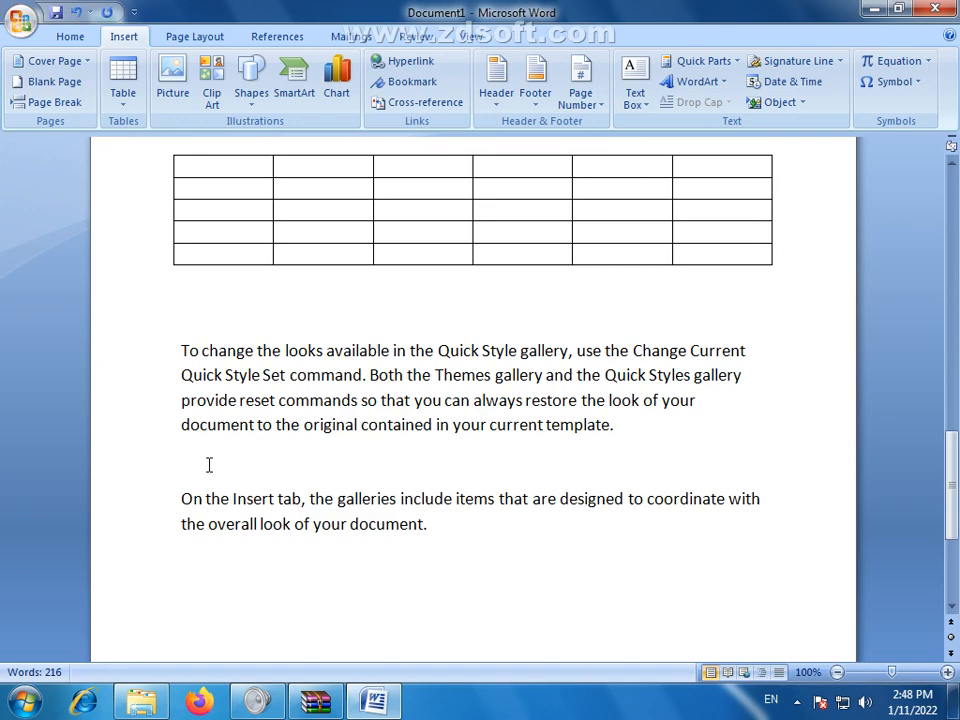
{"action": "left_click_drag", "start_coordinate": [953, 487], "coordinate": [957, 511]}
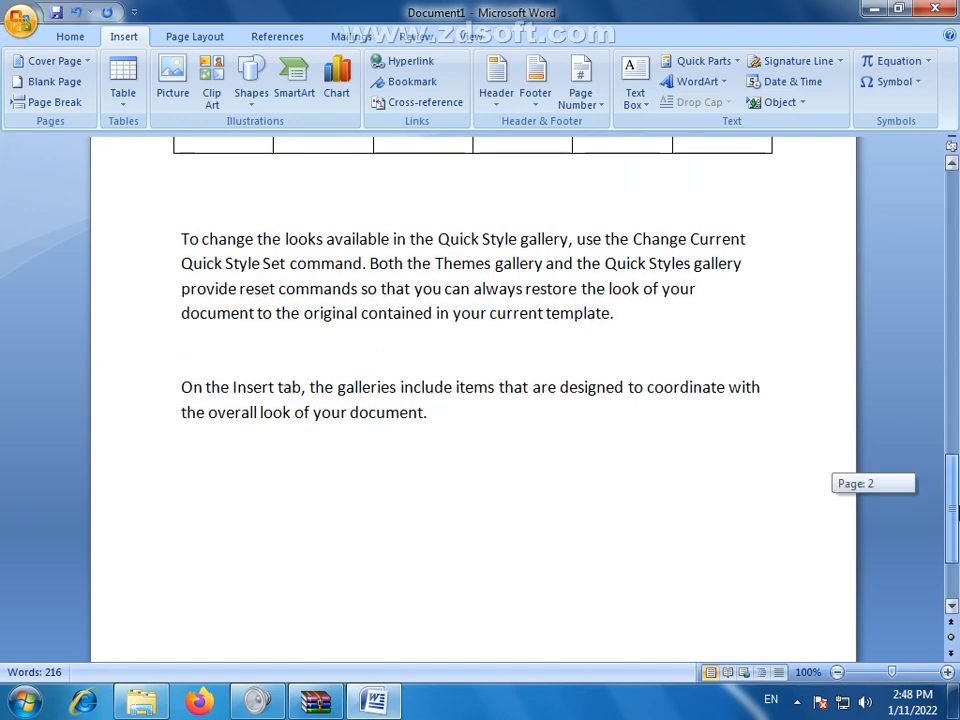
Embed an Excel spreadsheet on the empty line above "On the Insert tab", select several of its cells, and return to the document text.
{"action": "left_click", "coordinate": [124, 102]}
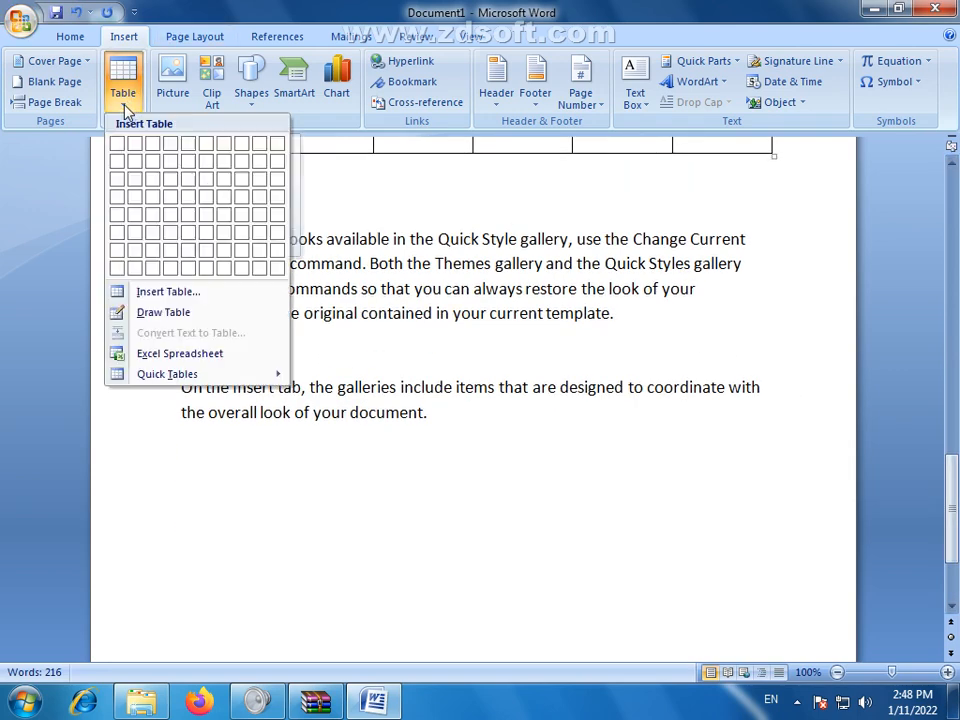
{"action": "left_click", "coordinate": [196, 362]}
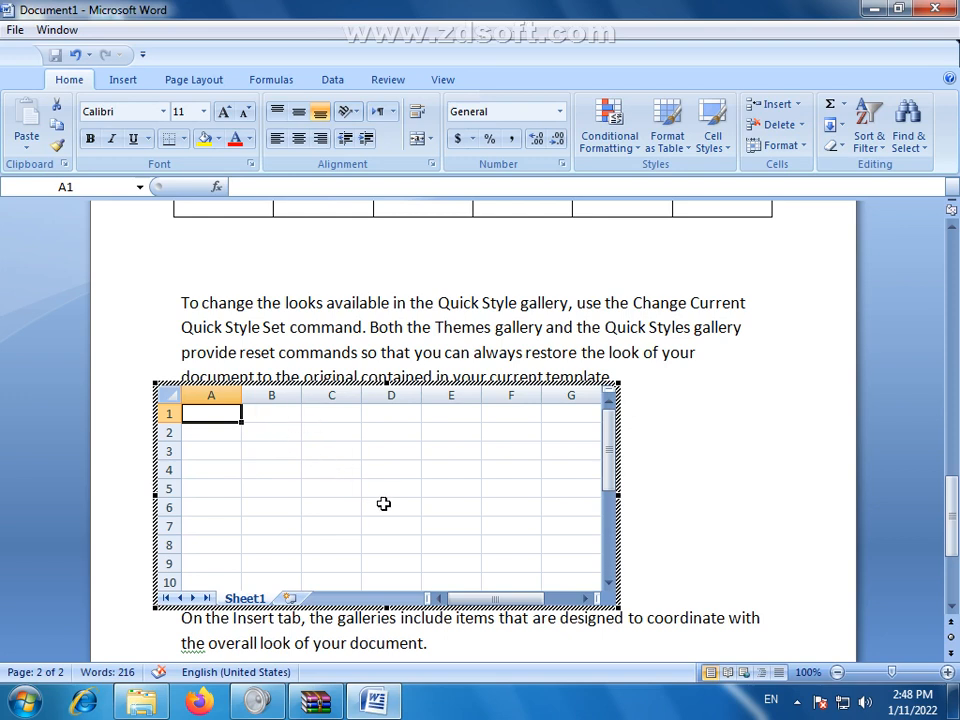
{"action": "left_click", "coordinate": [270, 449]}
{"action": "left_click", "coordinate": [345, 470]}
{"action": "left_click", "coordinate": [431, 513]}
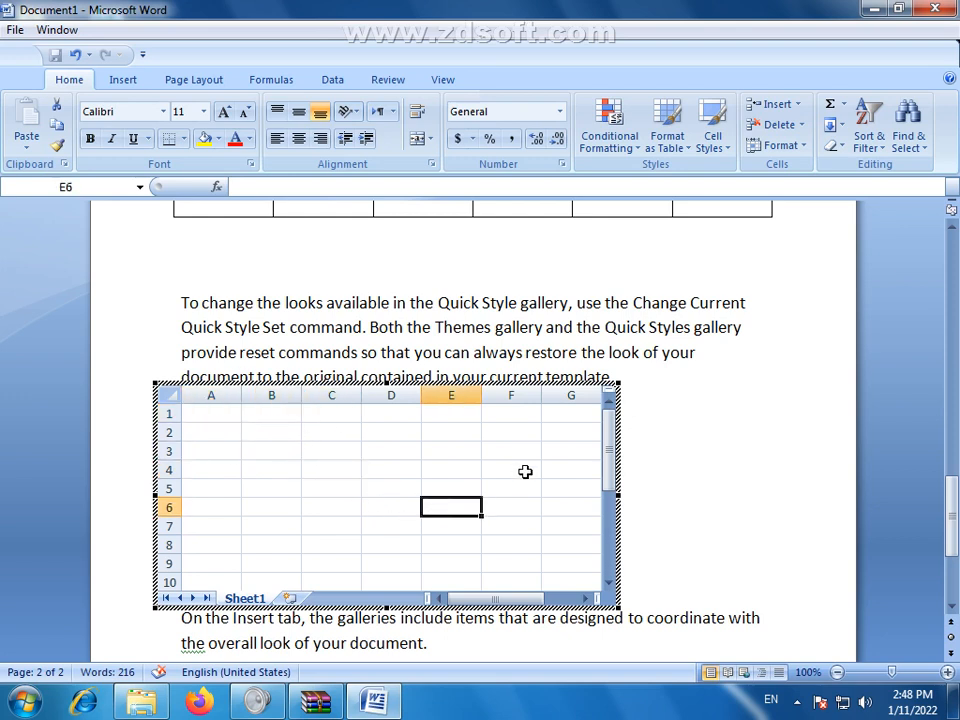
{"action": "left_click", "coordinate": [367, 507]}
{"action": "left_click", "coordinate": [331, 543]}
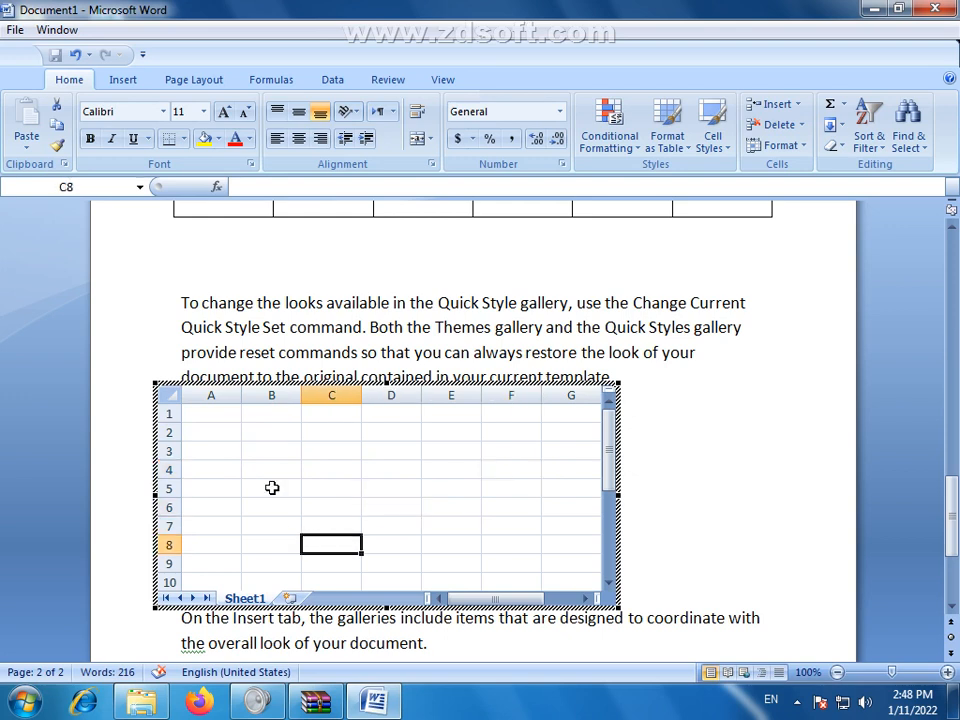
{"action": "left_click", "coordinate": [336, 487]}
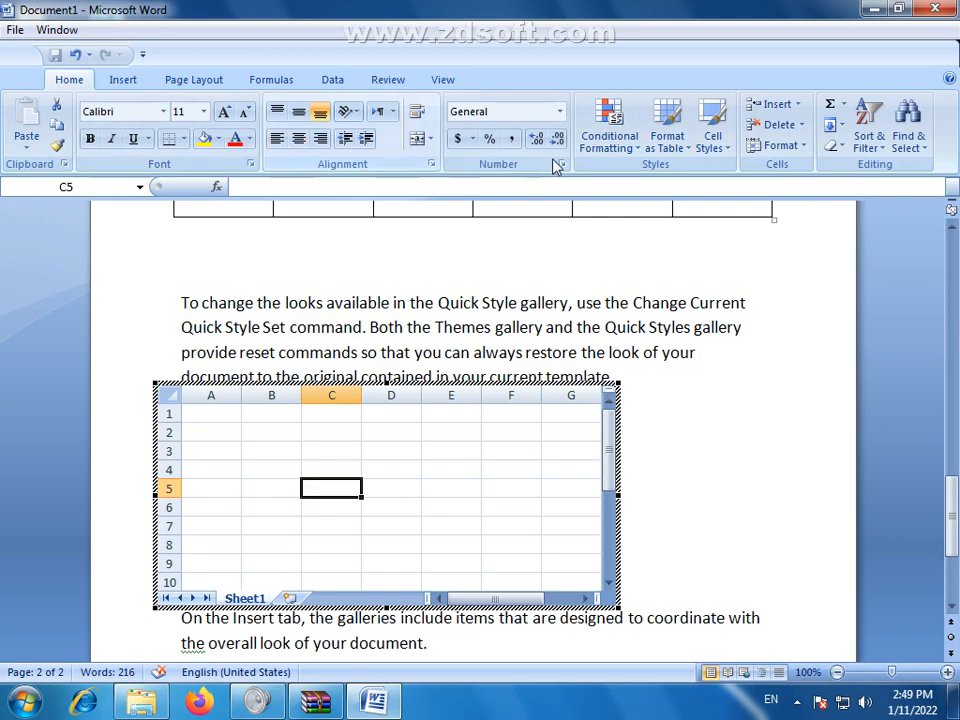
{"action": "left_click", "coordinate": [639, 149]}
{"action": "left_click", "coordinate": [639, 149]}
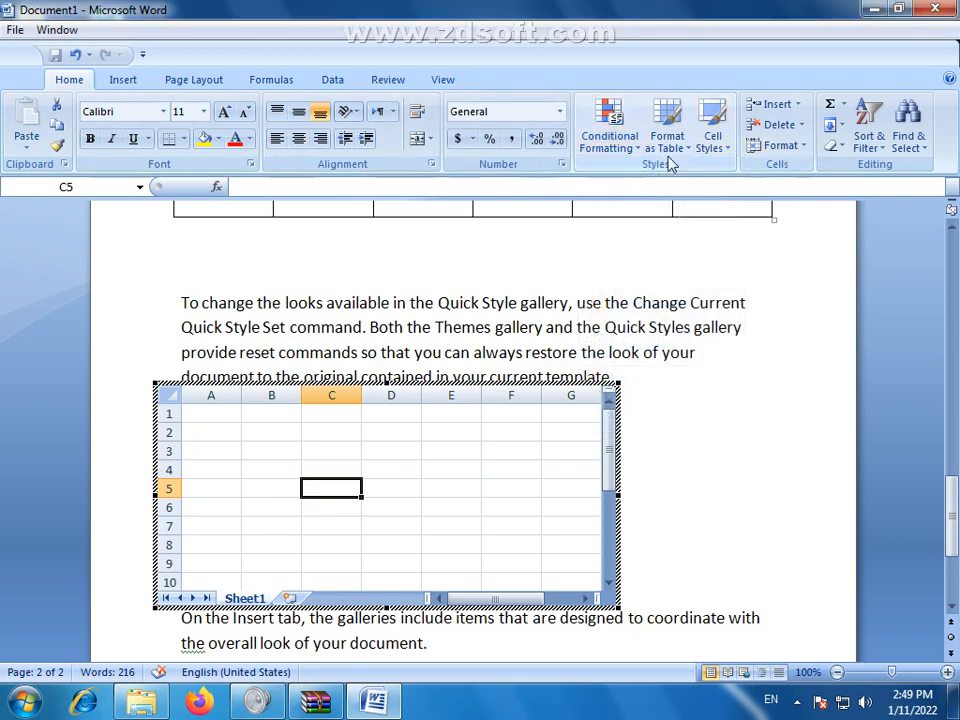
{"action": "left_click", "coordinate": [727, 458]}
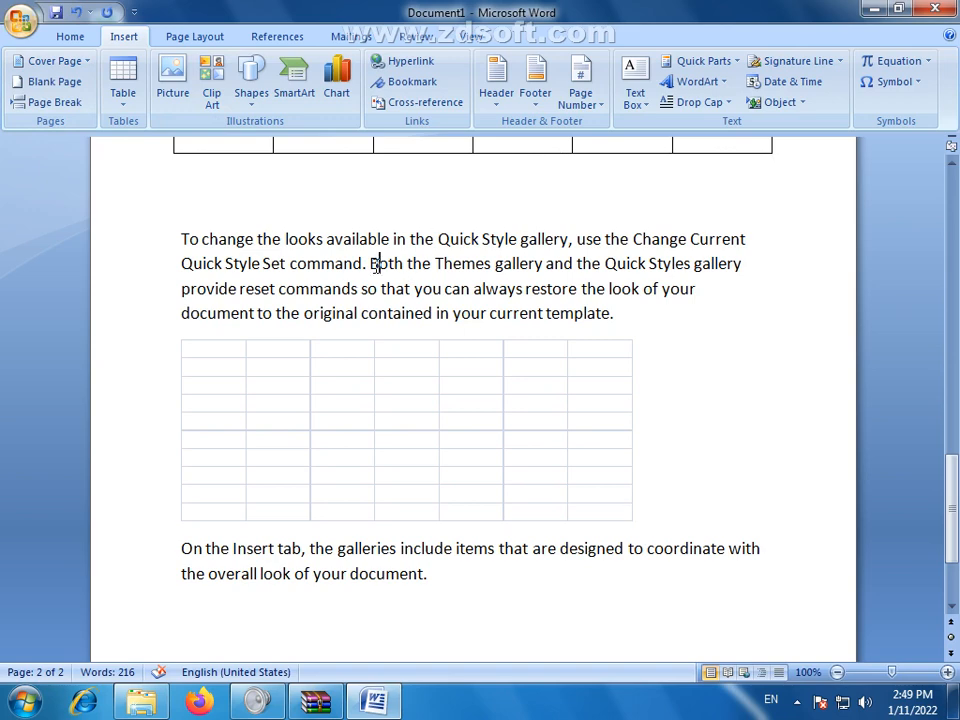
Split the paragraph above the embedded spreadsheet before "Both the Themes gallery", leaving an empty line with the cursor on it.
{"action": "key", "text": "Return"}
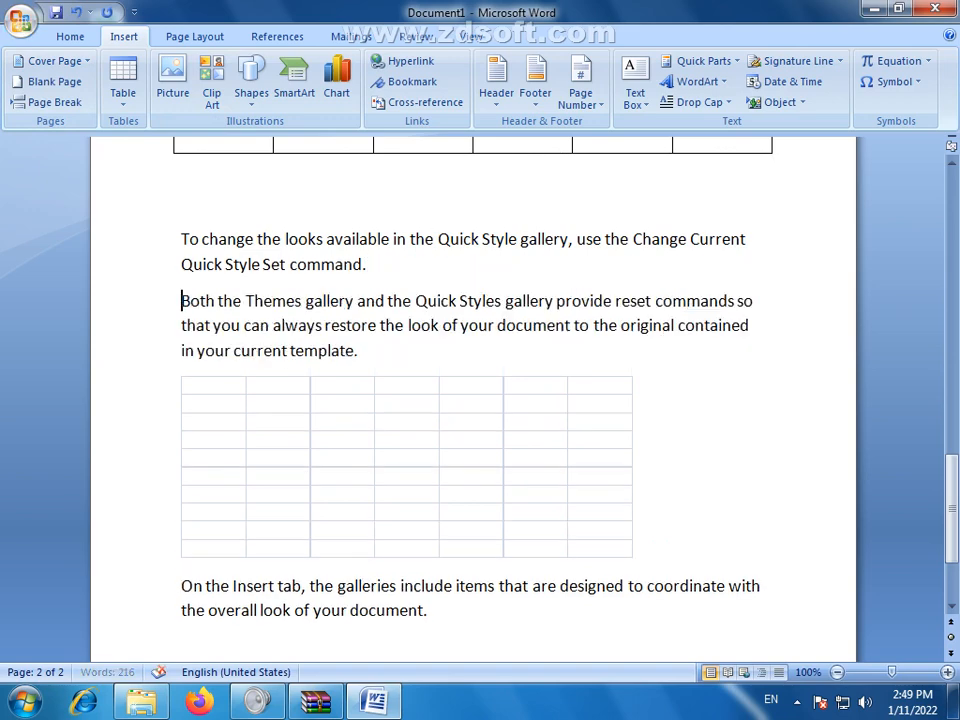
{"action": "key", "text": "Return"}
{"action": "left_click", "coordinate": [195, 300]}
{"action": "scroll", "coordinate": [953, 500], "scroll_direction": "down", "scroll_amount": 1}
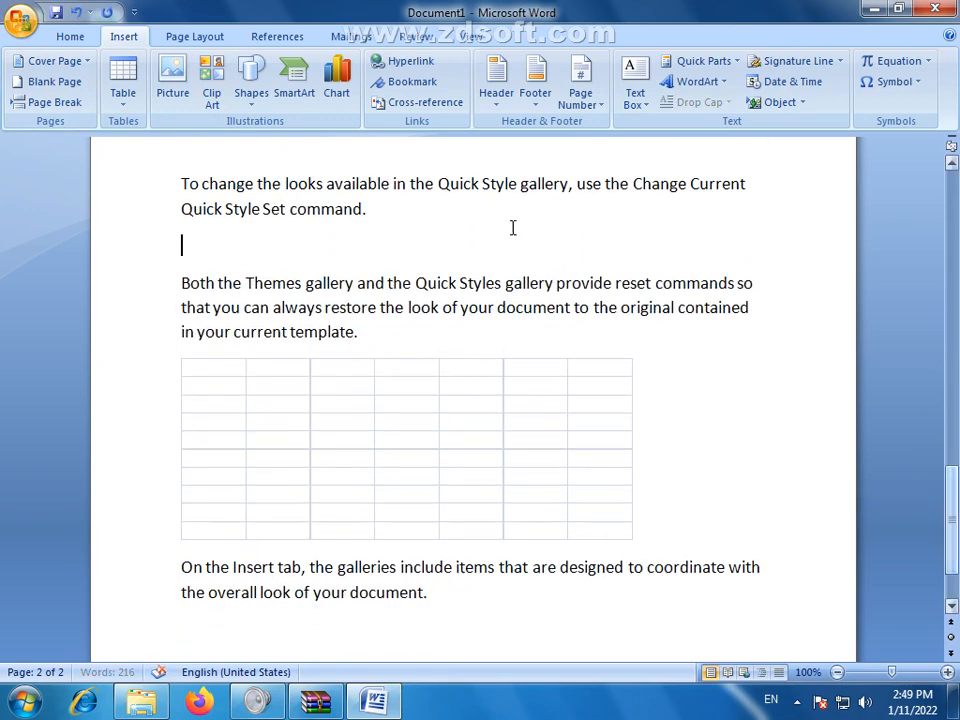
Browse the built-in Quick Tables and insert the Calendar 2 table on the empty line.
{"action": "left_click", "coordinate": [122, 95]}
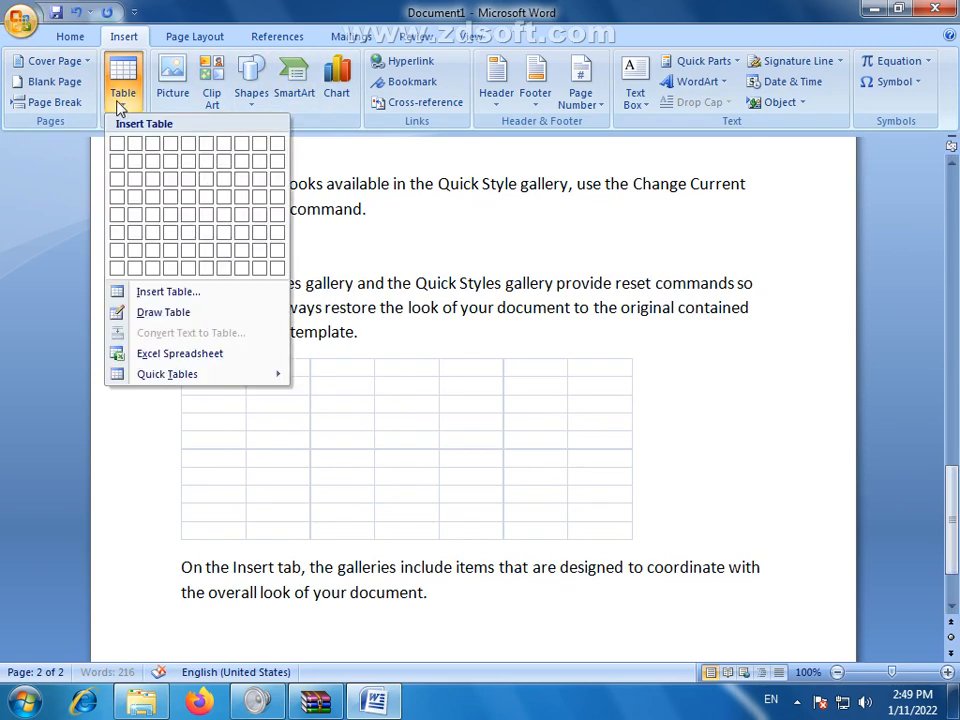
{"action": "mouse_move", "coordinate": [156, 386]}
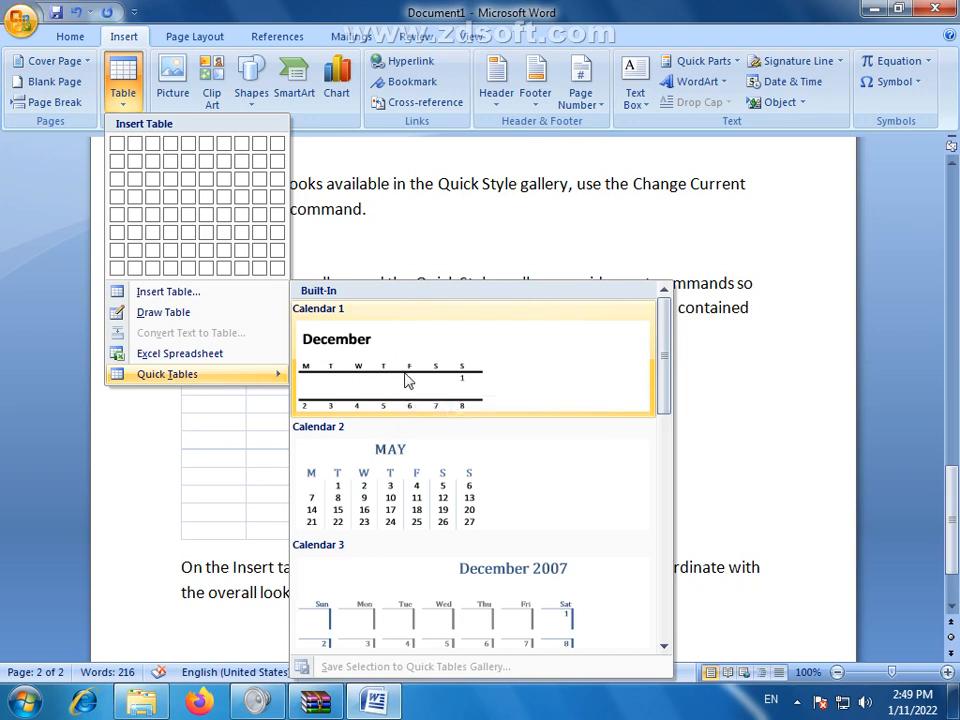
{"action": "scroll", "coordinate": [371, 484], "scroll_direction": "down", "scroll_amount": 3}
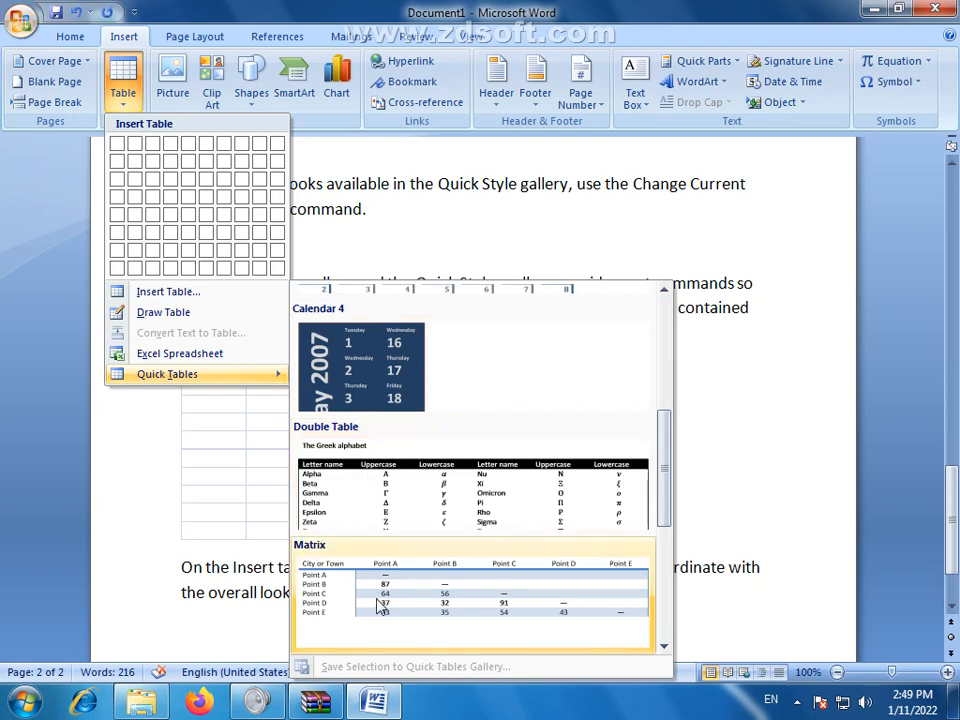
{"action": "scroll", "coordinate": [385, 540], "scroll_direction": "down", "scroll_amount": 3}
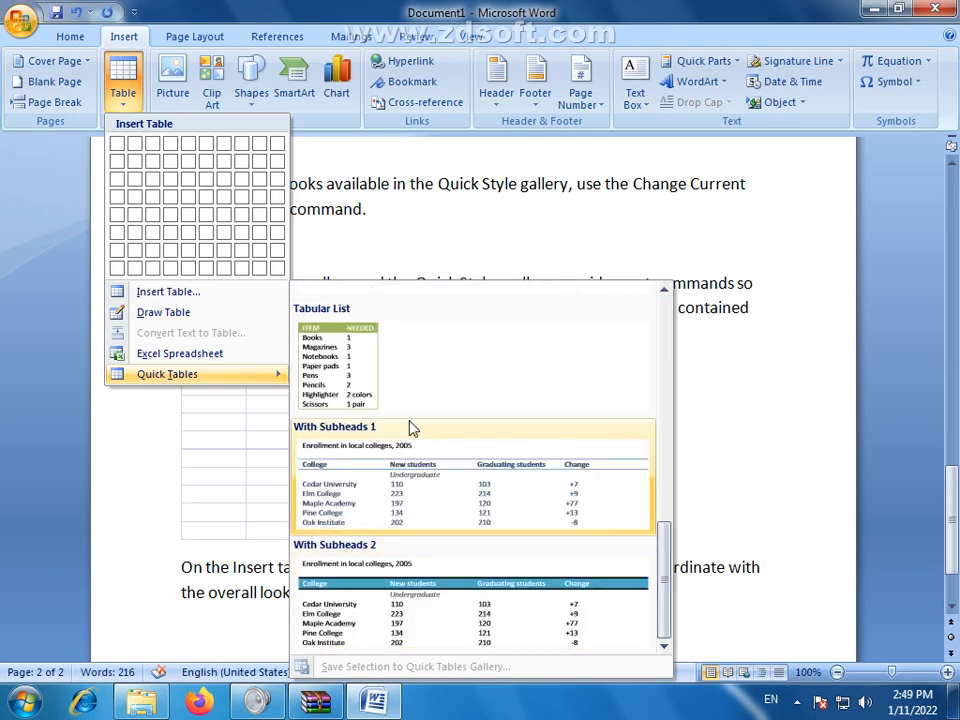
{"action": "scroll", "coordinate": [392, 315], "scroll_direction": "up", "scroll_amount": 3}
{"action": "scroll", "coordinate": [362, 488], "scroll_direction": "up", "scroll_amount": 3}
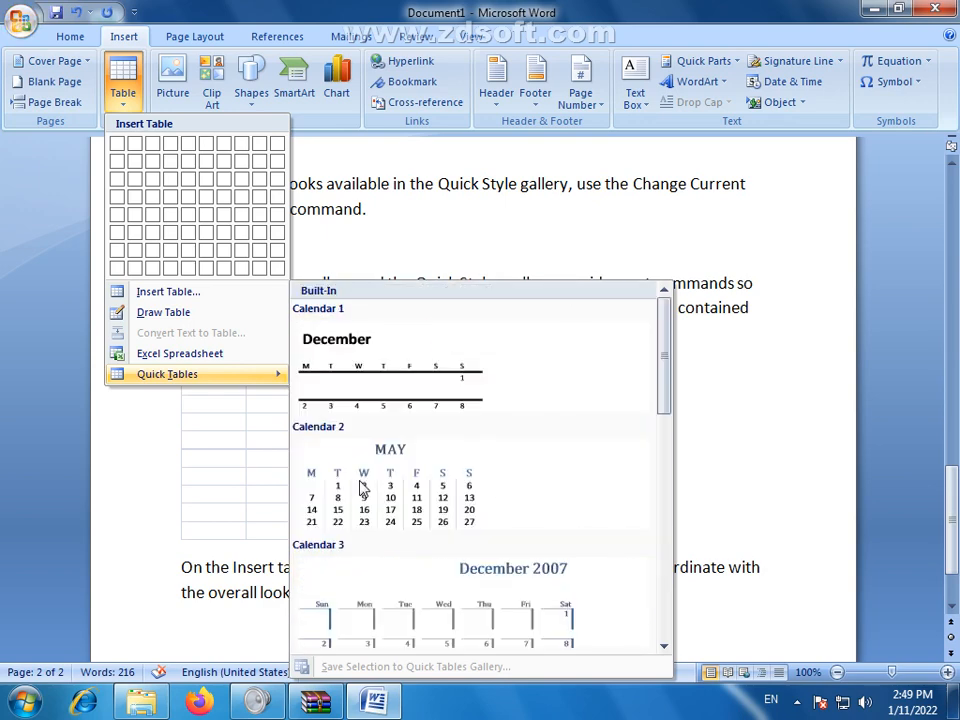
{"action": "scroll", "coordinate": [380, 575], "scroll_direction": "down", "scroll_amount": 6}
{"action": "scroll", "coordinate": [378, 567], "scroll_direction": "up", "scroll_amount": 6}
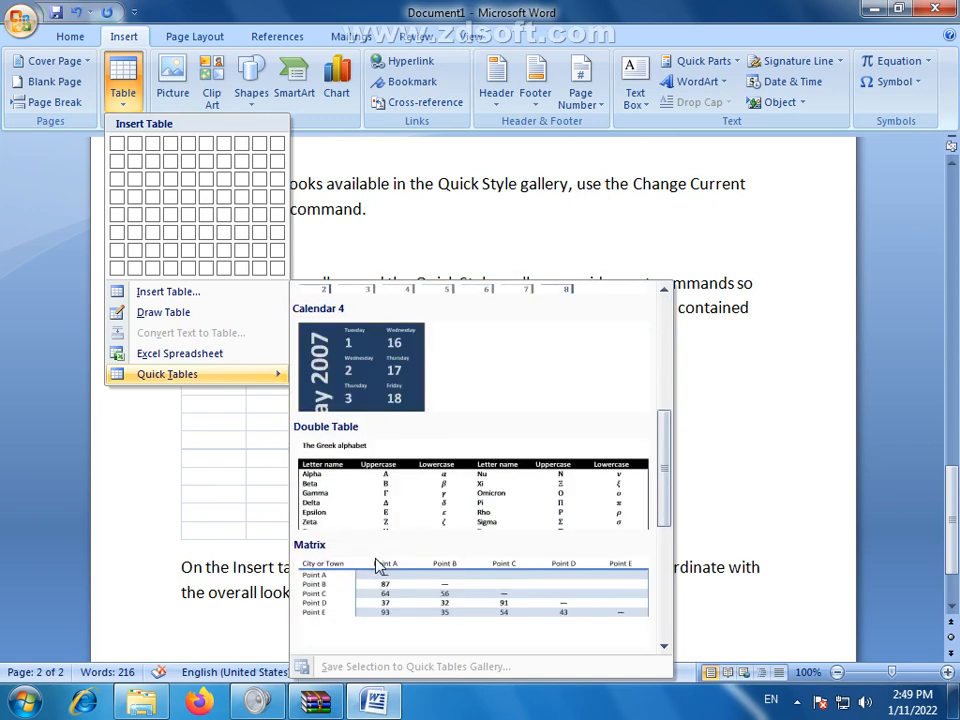
{"action": "left_click", "coordinate": [455, 497]}
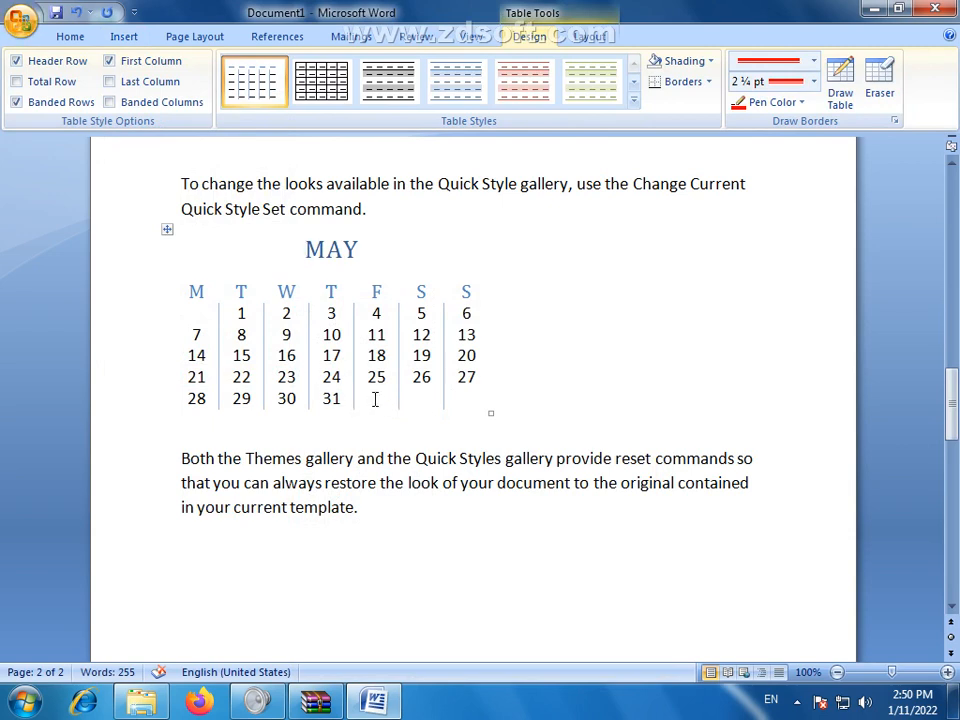
Enter 32 and 33 in the cells after 31 in the calendar's last row, and briefly select the MAY title.
{"action": "left_click", "coordinate": [372, 405]}
{"action": "type", "text": "32"}
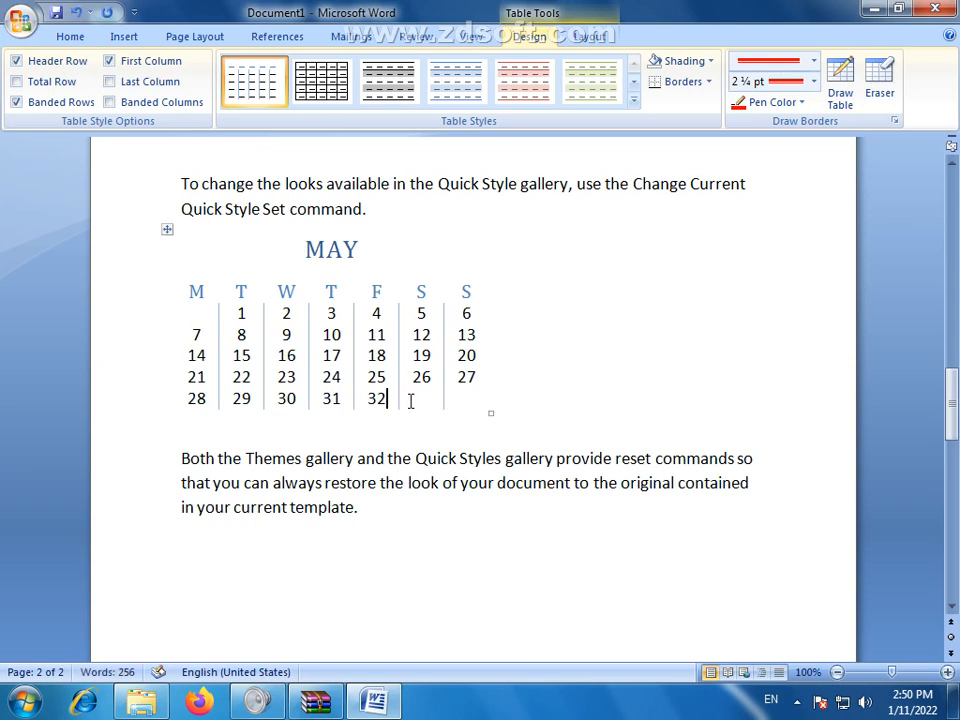
{"action": "left_click", "coordinate": [410, 399]}
{"action": "type", "text": "33"}
{"action": "left_click_drag", "start_coordinate": [362, 249], "coordinate": [295, 250]}
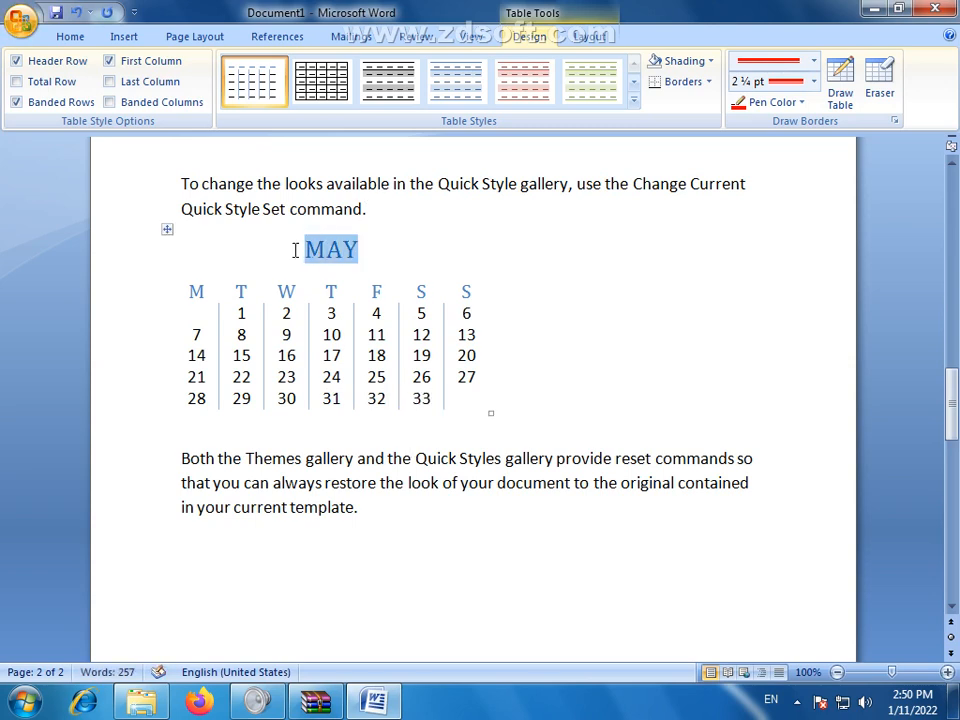
{"action": "left_click", "coordinate": [287, 355]}
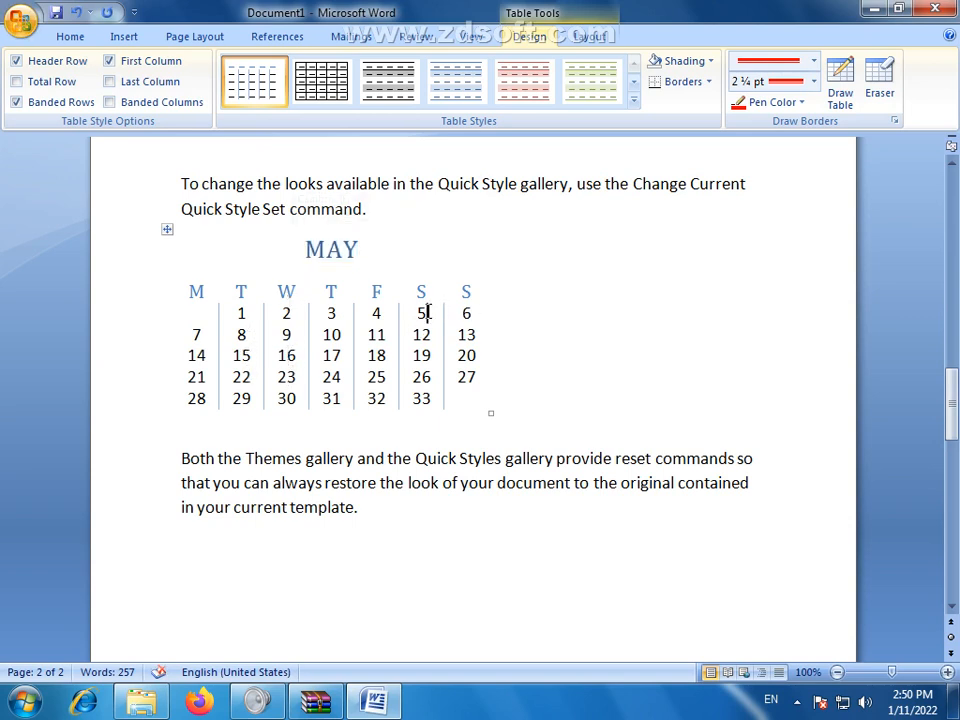
Apply yellow text highlighting to the dates 6, 13, 20 and 27 in the calendar's last column and to 16.
{"action": "left_click_drag", "start_coordinate": [477, 314], "coordinate": [468, 377]}
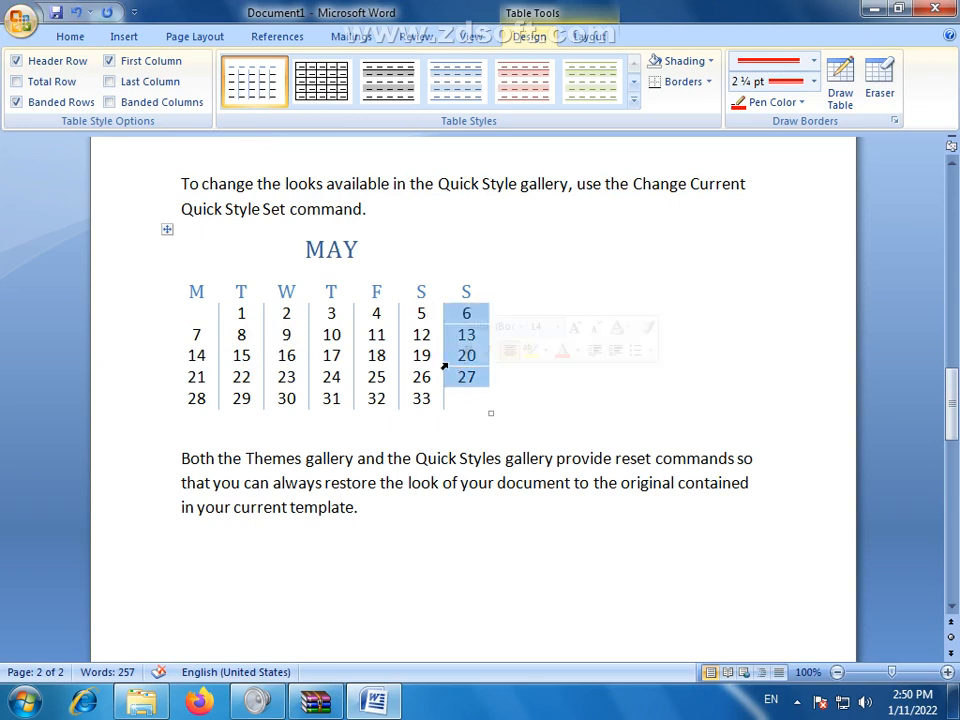
{"action": "left_click", "coordinate": [66, 37]}
{"action": "left_click", "coordinate": [266, 95]}
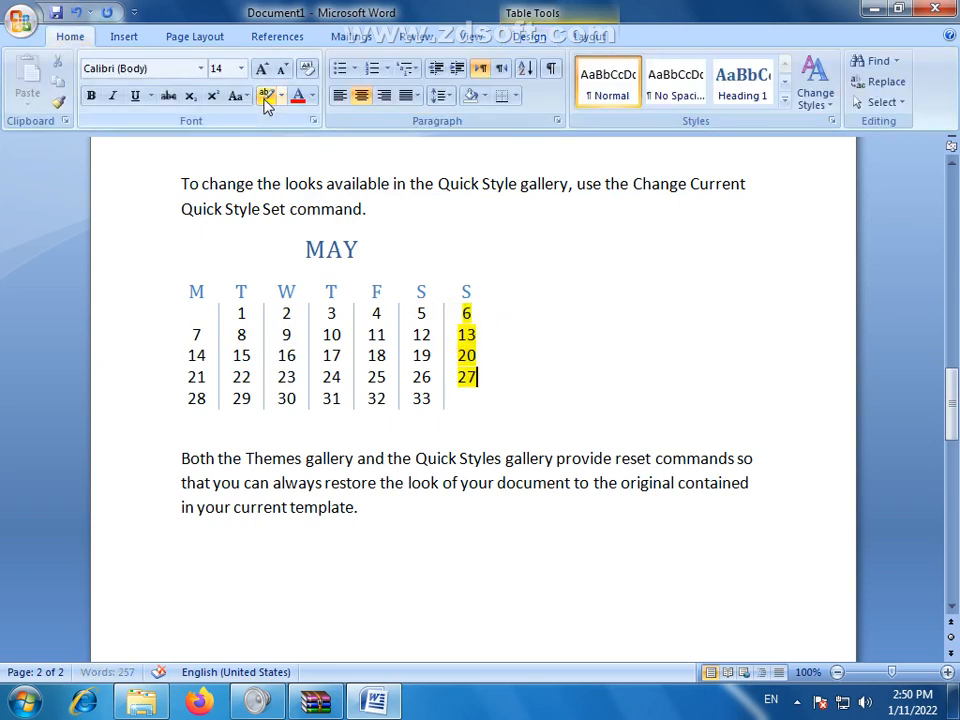
{"action": "double_click", "coordinate": [286, 355]}
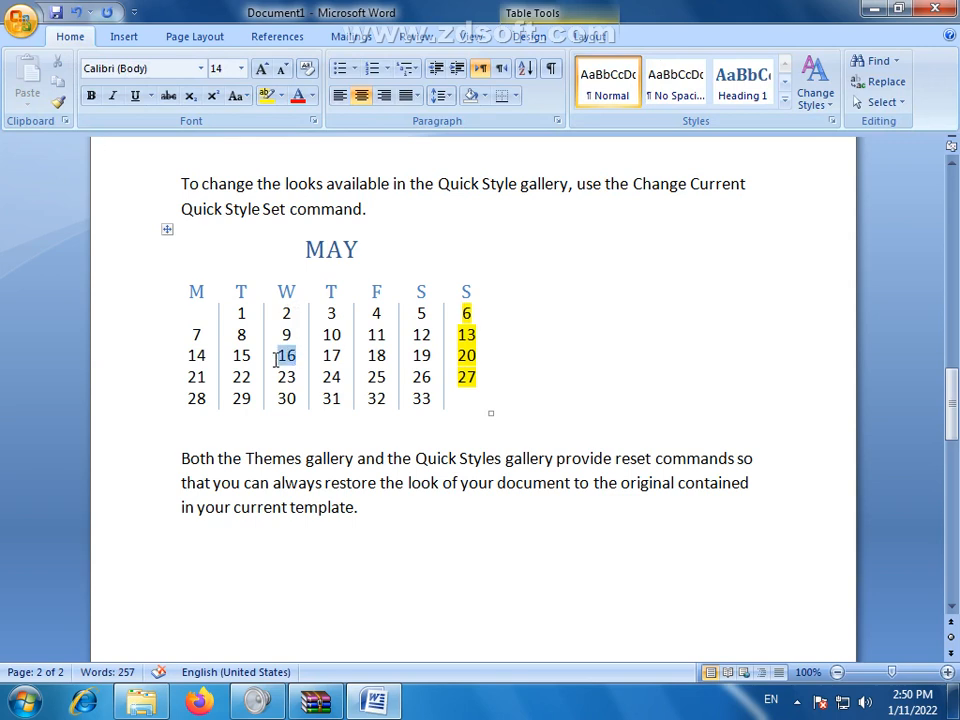
{"action": "left_click", "coordinate": [266, 97]}
Apply light gray text highlighting to the date 11 in the calendar.
{"action": "double_click", "coordinate": [376, 335]}
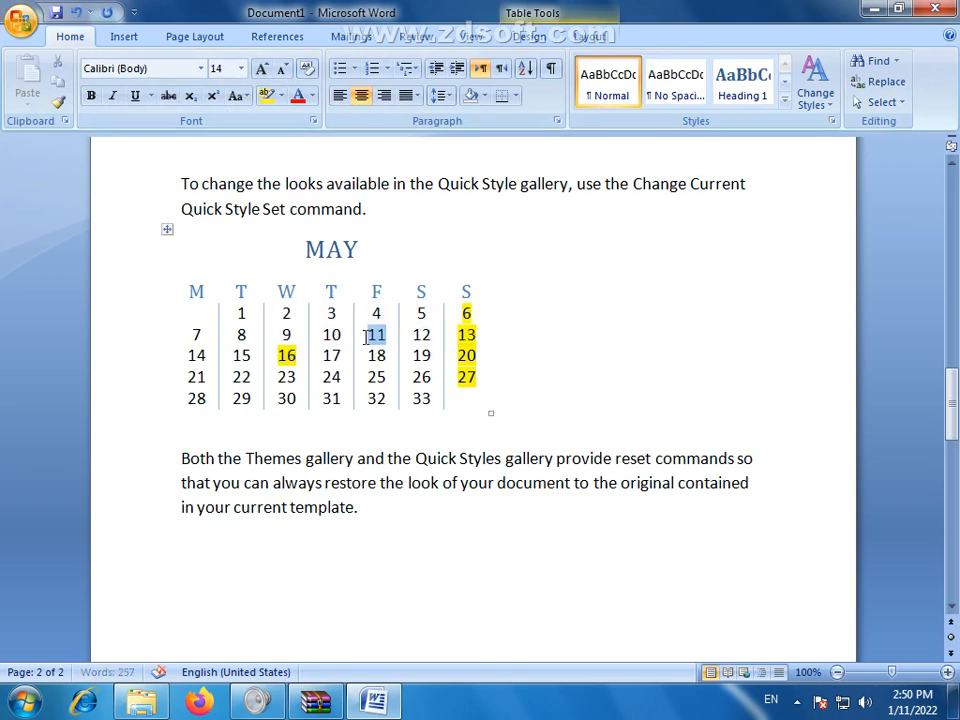
{"action": "left_click", "coordinate": [283, 97]}
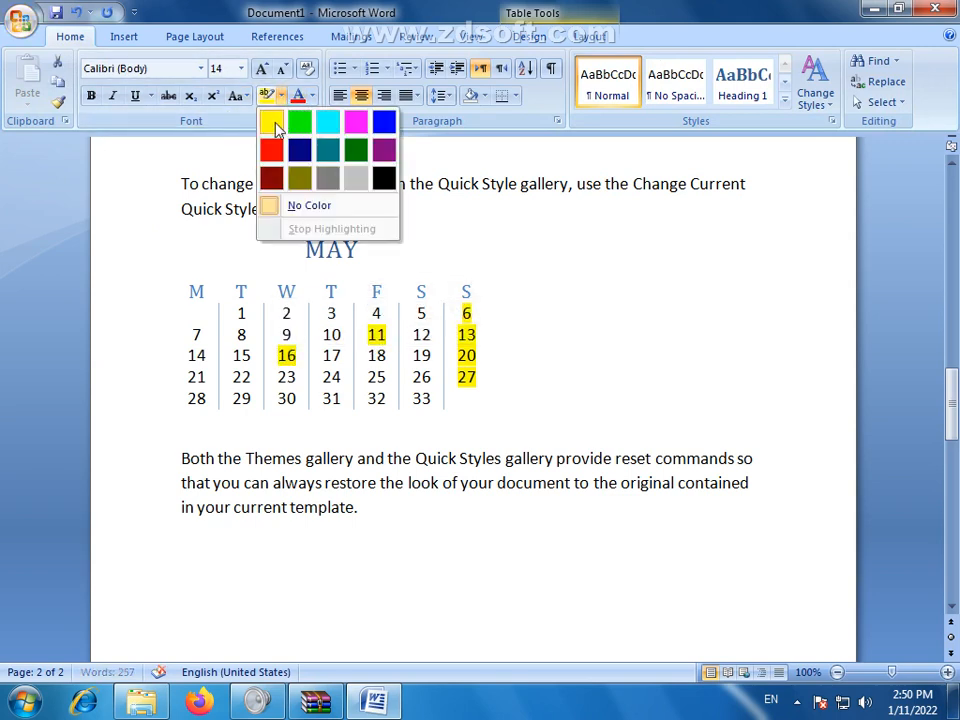
{"action": "left_click", "coordinate": [358, 179]}
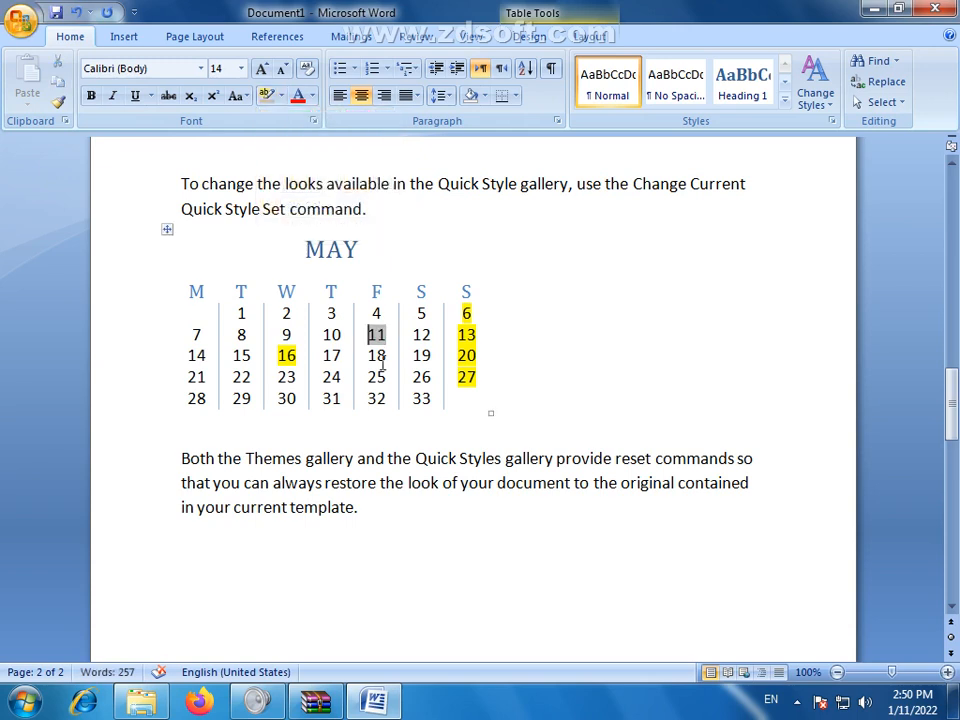
Undo the calendar's date highlights and the entry of 33 in its last row.
{"action": "key", "text": "ctrl+z"}
{"action": "key", "text": "ctrl+z"}
{"action": "key", "text": "ctrl+z"}
{"action": "key", "text": "ctrl+z"}
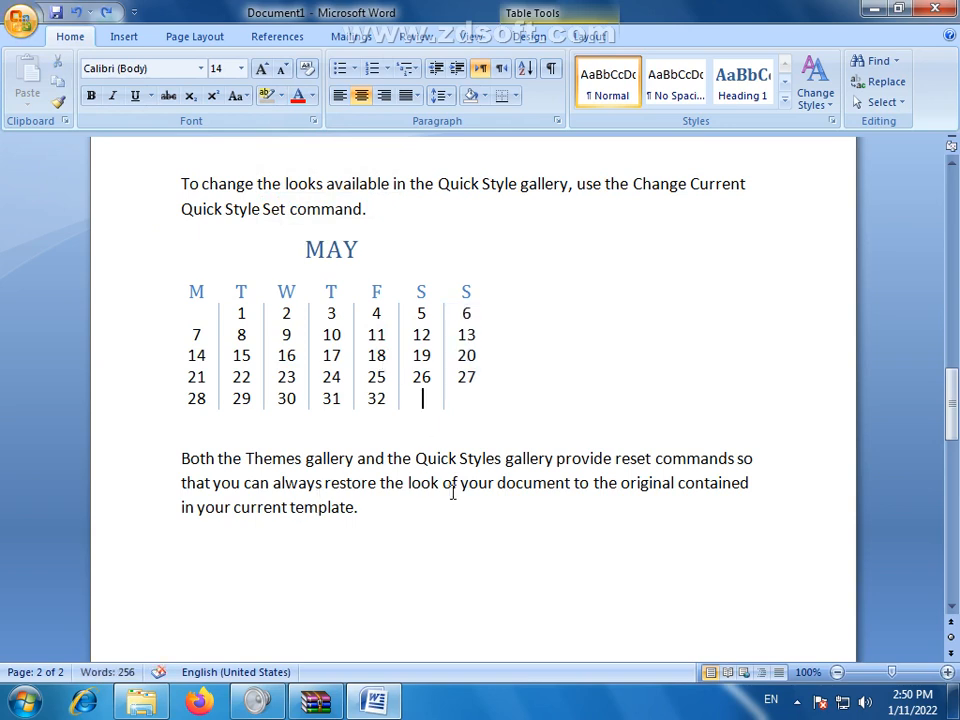
Split the paragraph below the calendar before "document to the original", leaving an empty line between the two parts.
{"action": "left_click", "coordinate": [498, 483]}
{"action": "key", "text": "Return"}
{"action": "key", "text": "Return"}
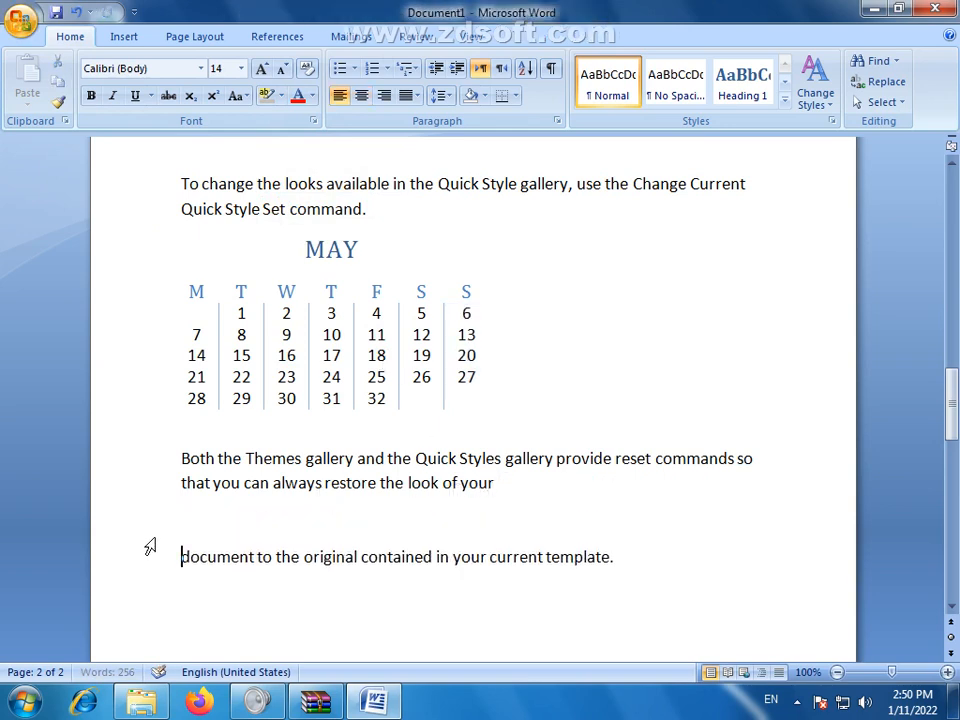
Insert the With Subheads 1 quick table below the line ending "restore the look of your".
{"action": "left_click", "coordinate": [124, 36]}
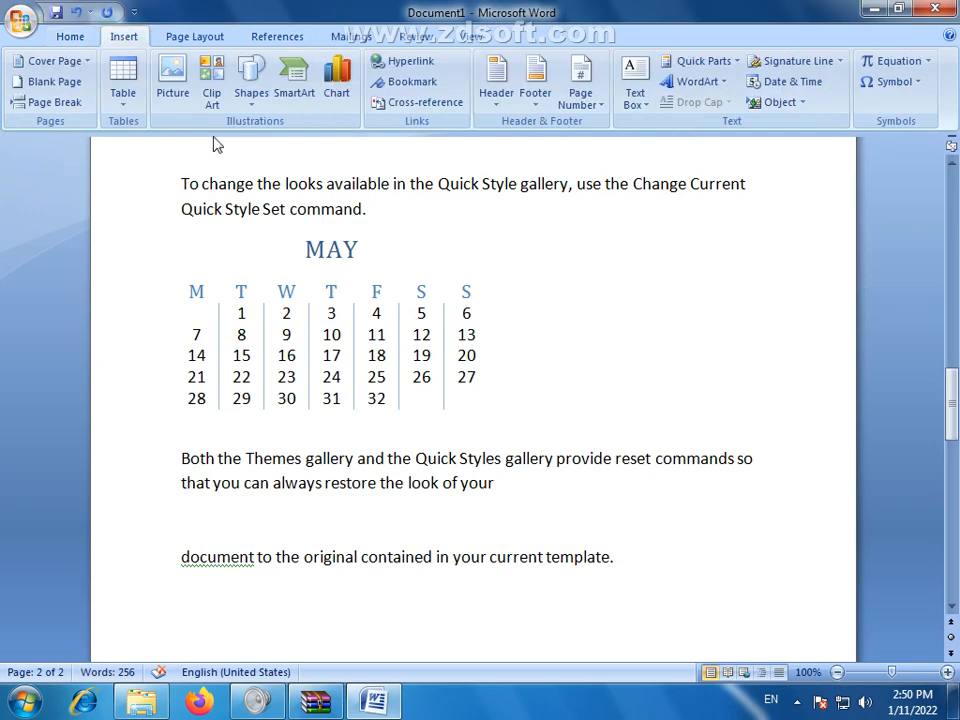
{"action": "left_click", "coordinate": [124, 108]}
{"action": "mouse_move", "coordinate": [190, 377]}
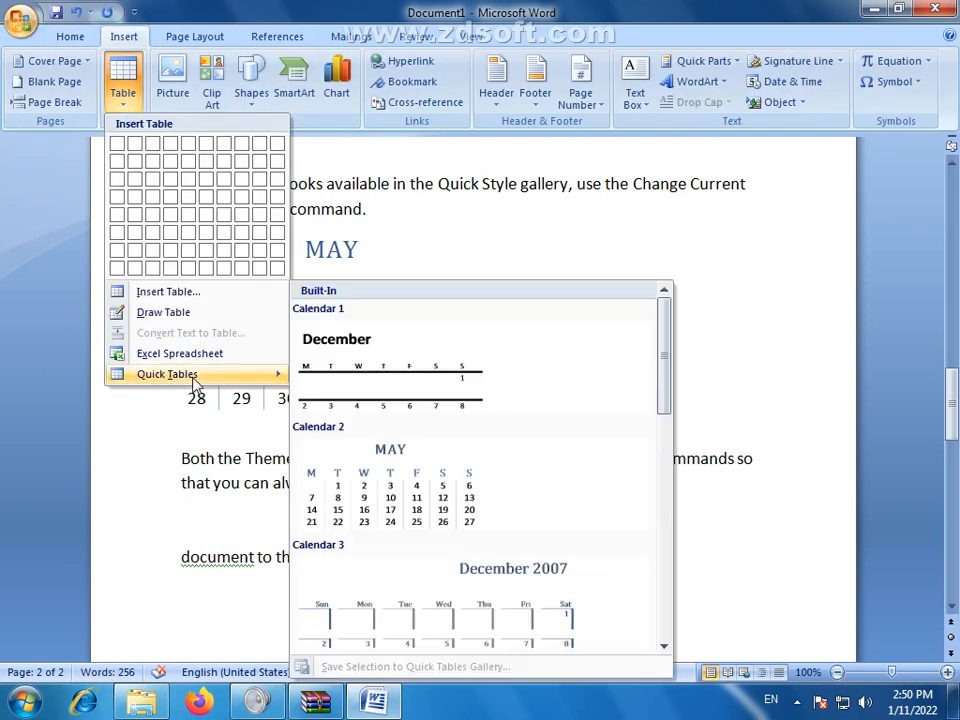
{"action": "scroll", "coordinate": [421, 512], "scroll_direction": "down", "scroll_amount": 5}
{"action": "left_click", "coordinate": [421, 512]}
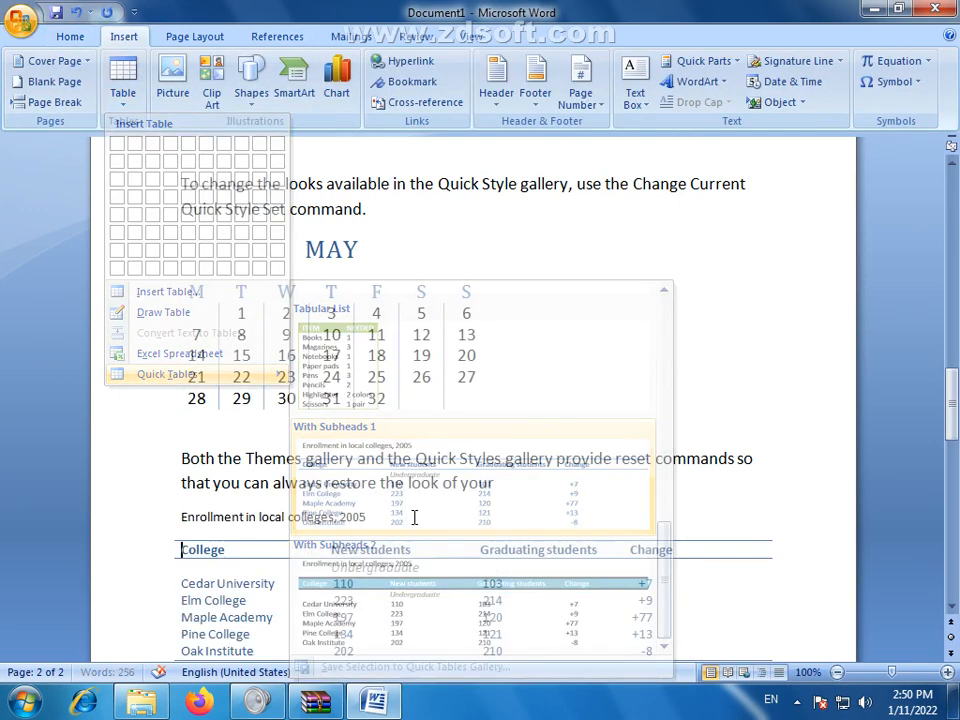
Try increasing the height of the undergraduate Cedar University row in the enrollment table, and undo the change.
{"action": "left_click_drag", "start_coordinate": [955, 420], "coordinate": [956, 455]}
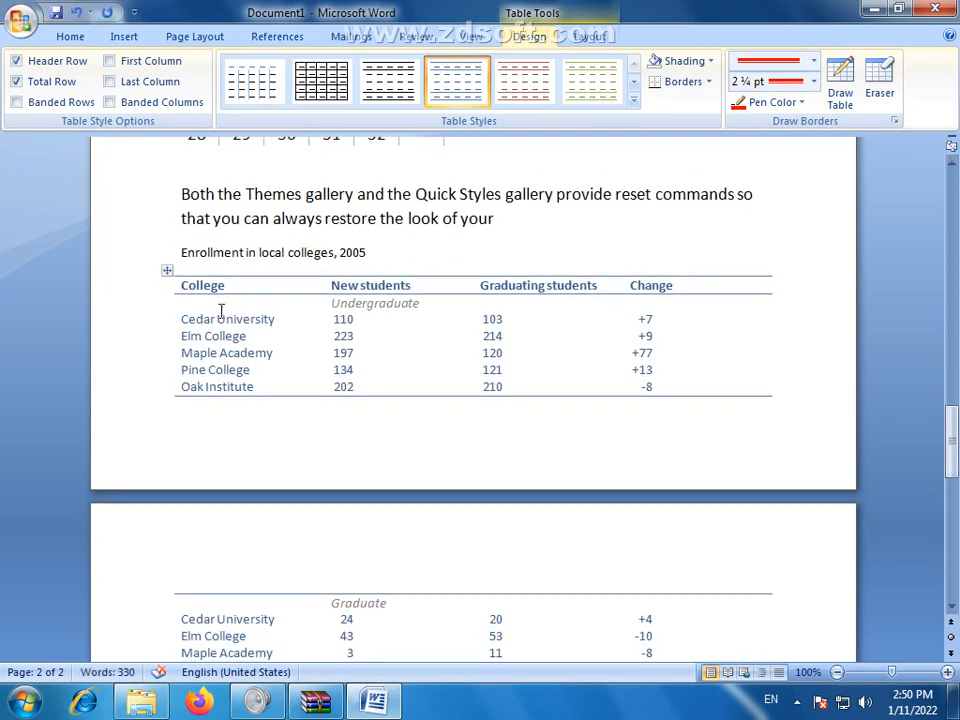
{"action": "left_click_drag", "start_coordinate": [255, 328], "coordinate": [307, 361]}
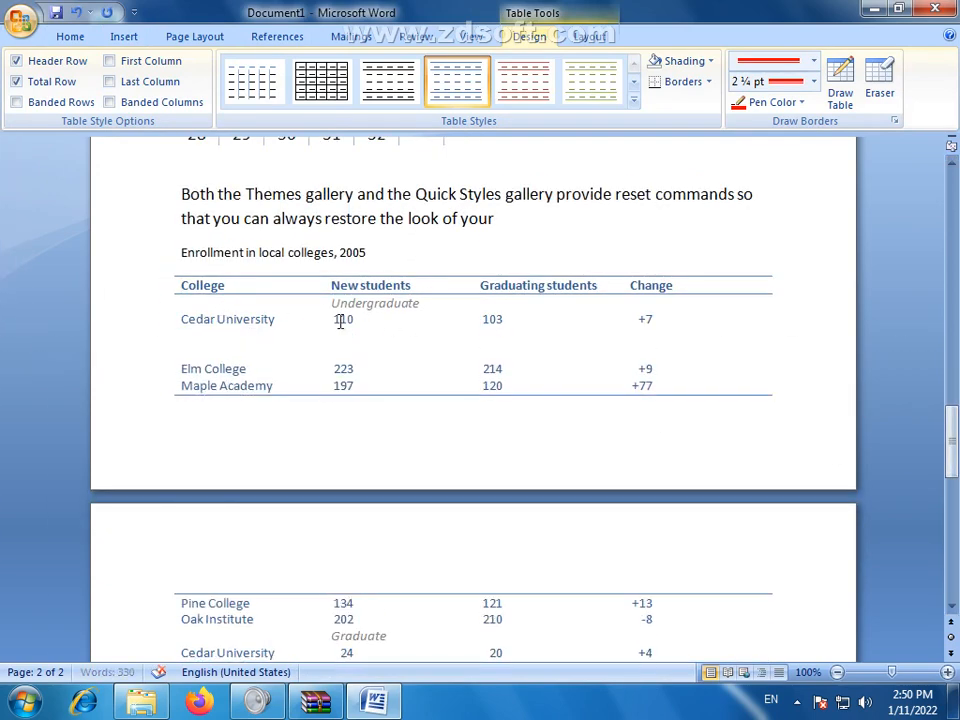
{"action": "key", "text": "ctrl+z"}
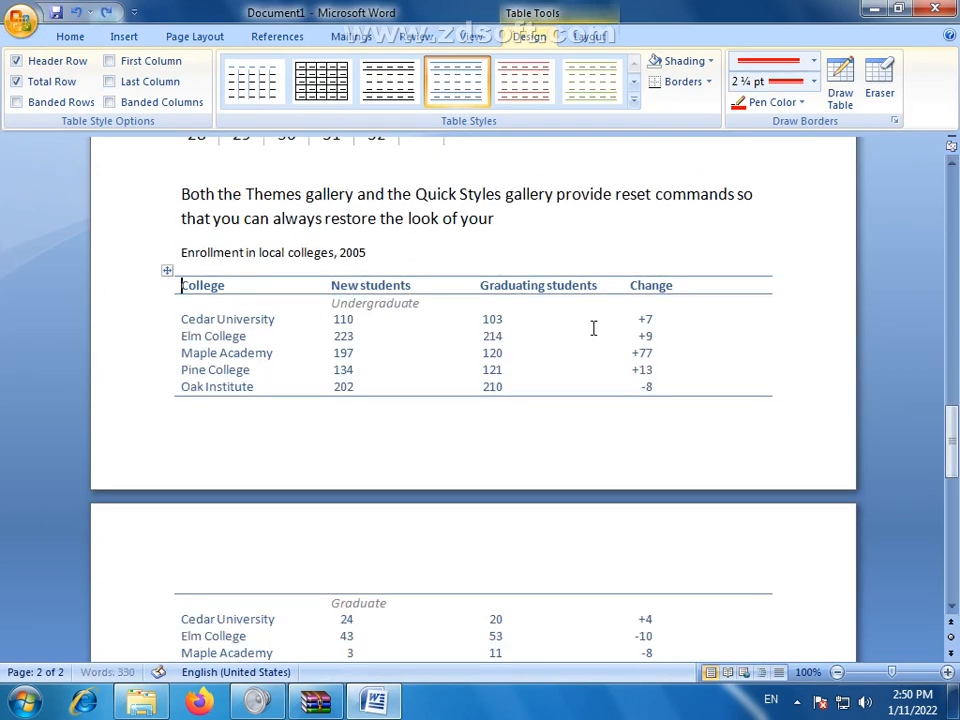
Make the word "Theme" bold in the paragraph above the red-bordered table, and go back to the numbered table.
{"action": "left_click_drag", "start_coordinate": [956, 456], "coordinate": [956, 303]}
{"action": "left_click", "coordinate": [124, 36]}
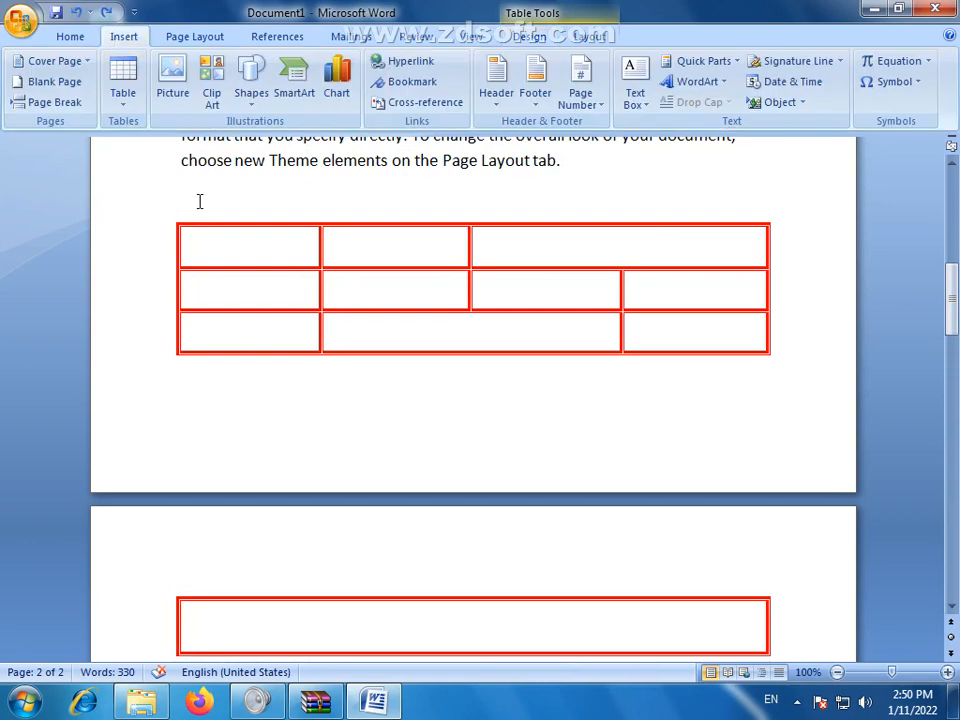
{"action": "left_click", "coordinate": [211, 260]}
{"action": "double_click", "coordinate": [303, 183]}
{"action": "left_click", "coordinate": [311, 156]}
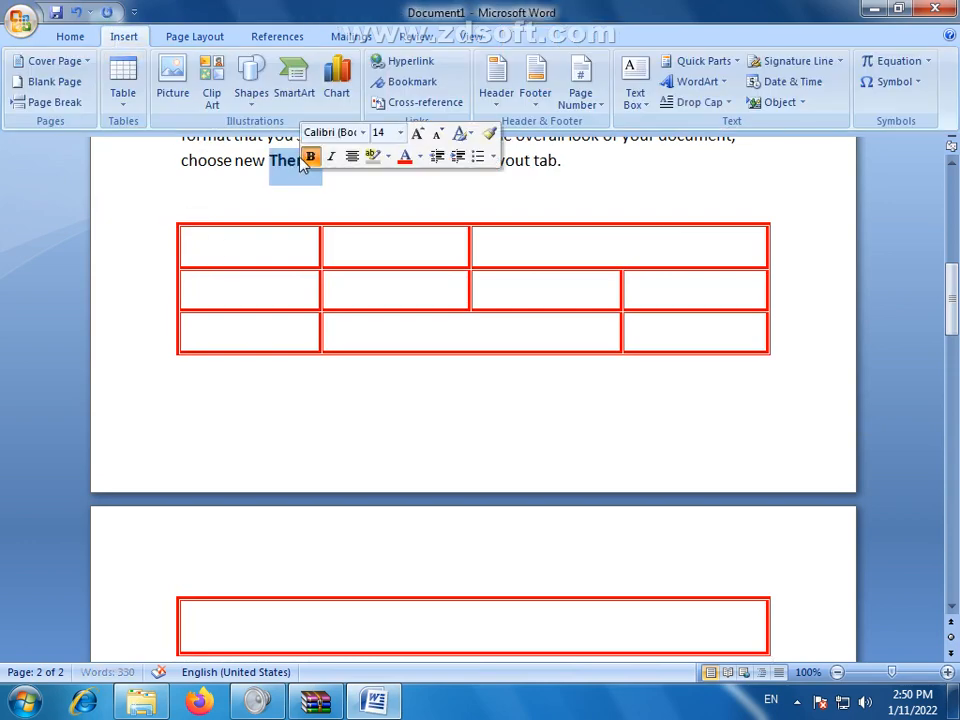
{"action": "left_click", "coordinate": [266, 160]}
{"action": "scroll", "coordinate": [345, 167], "scroll_direction": "up", "scroll_amount": 7}
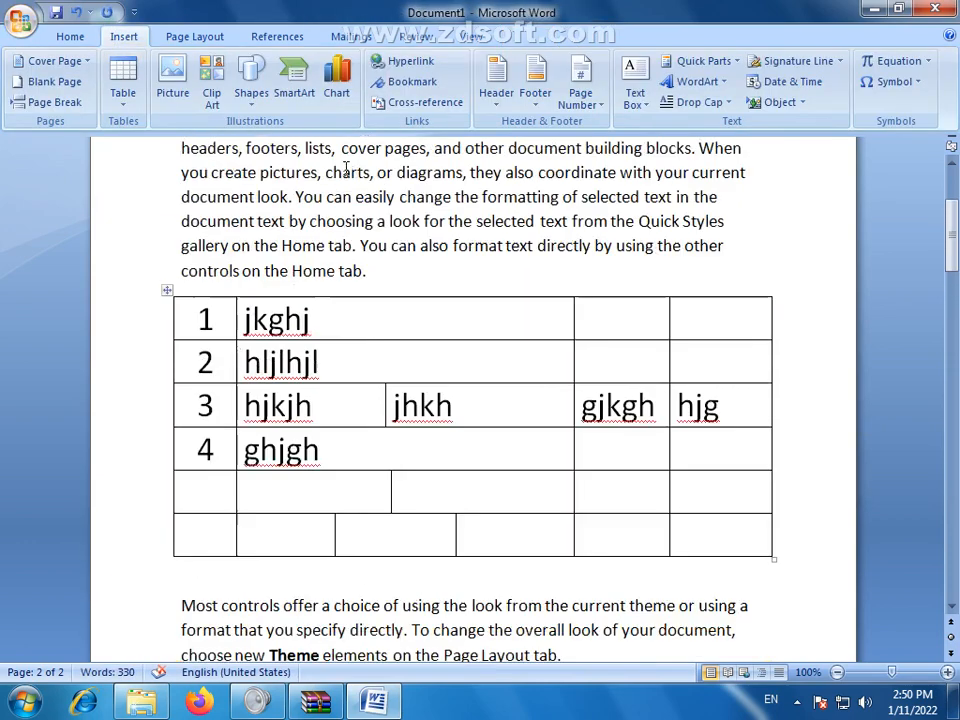